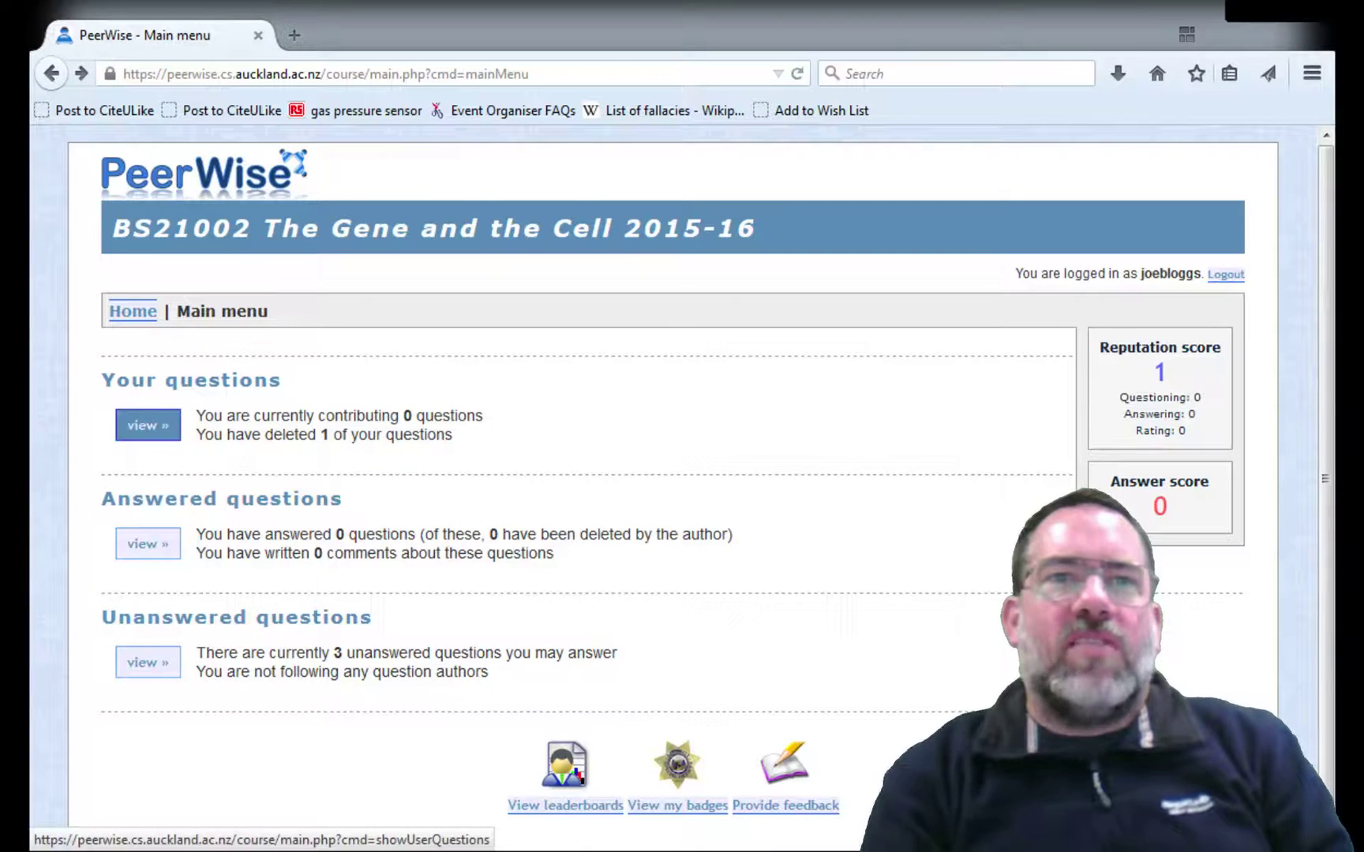
Open the Your questions list for the BS21002 course
left_click(146, 428)
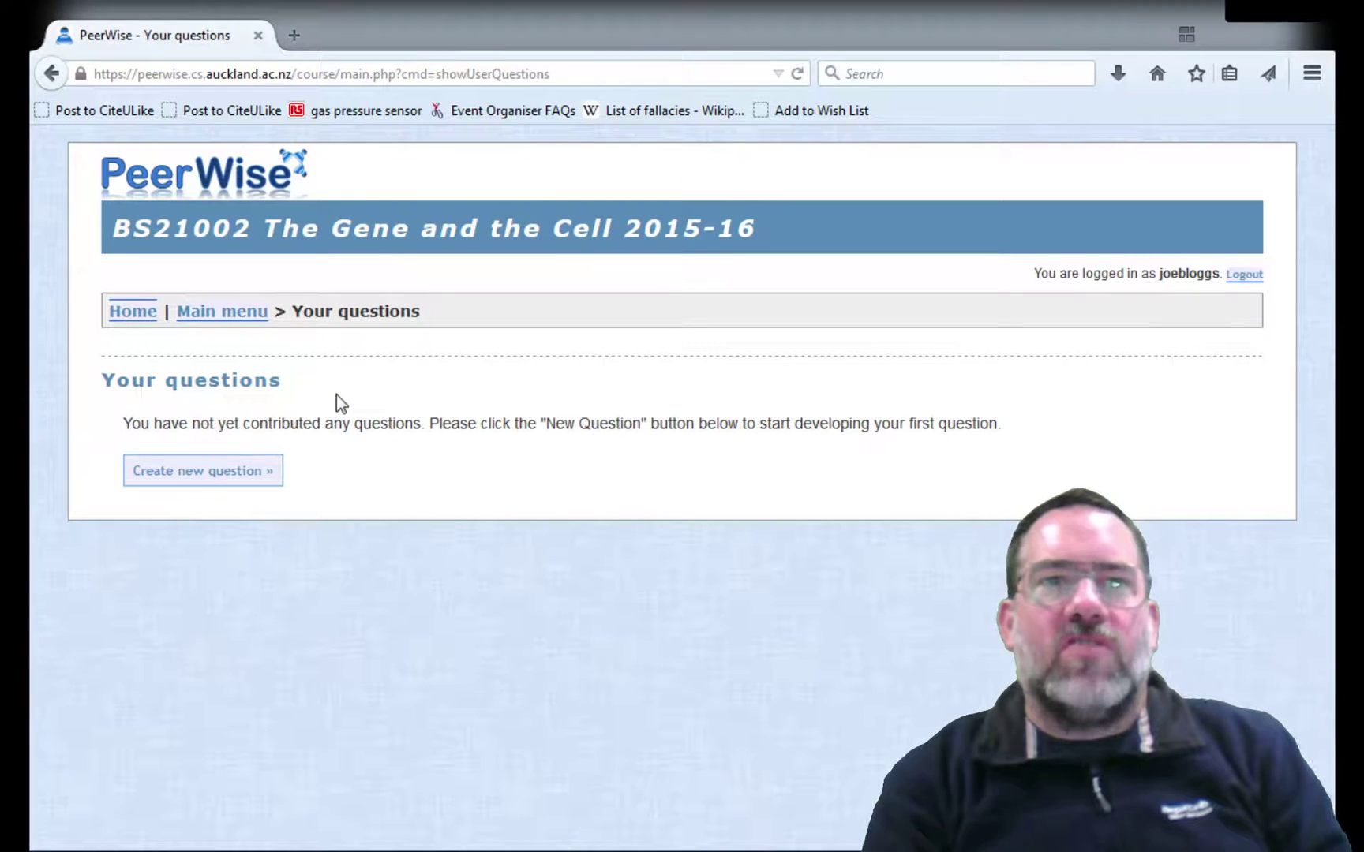
Create a new question reading 'Which researchers demonstrated that DNA is replicated using a semi-conservative mechanism?'
left_click(231, 473)
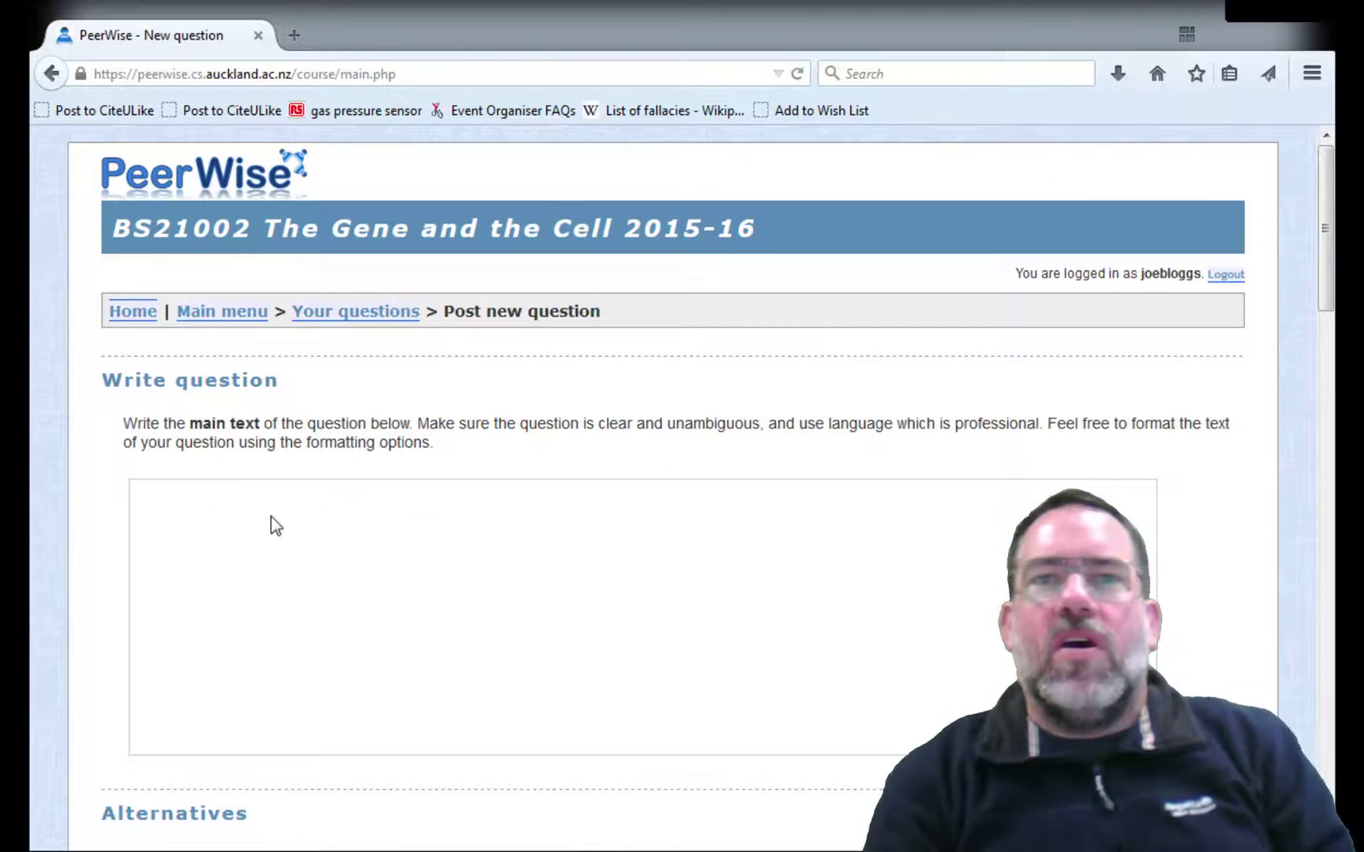
left_click(278, 563)
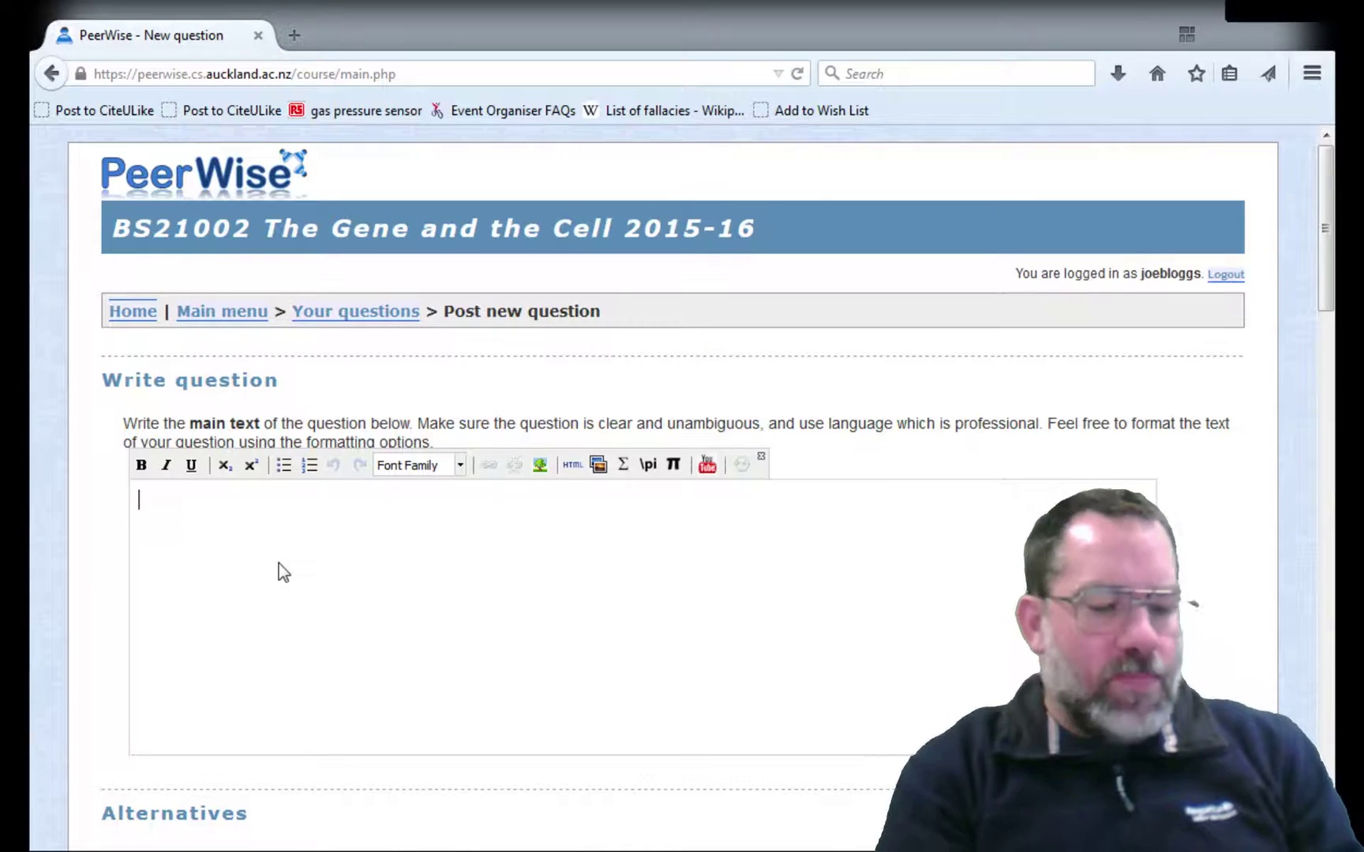
type("What")
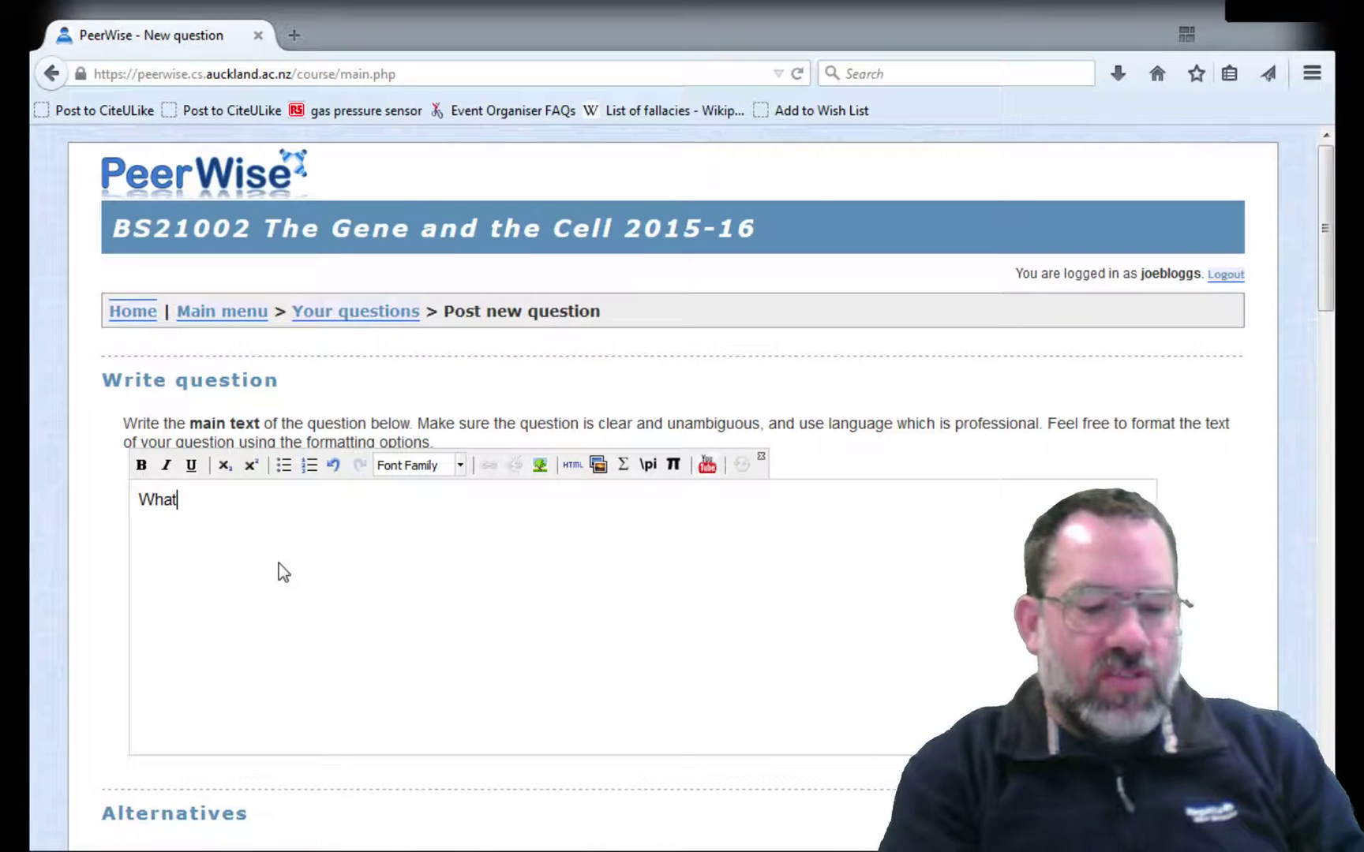
key("BackSpace")
key("BackSpace")
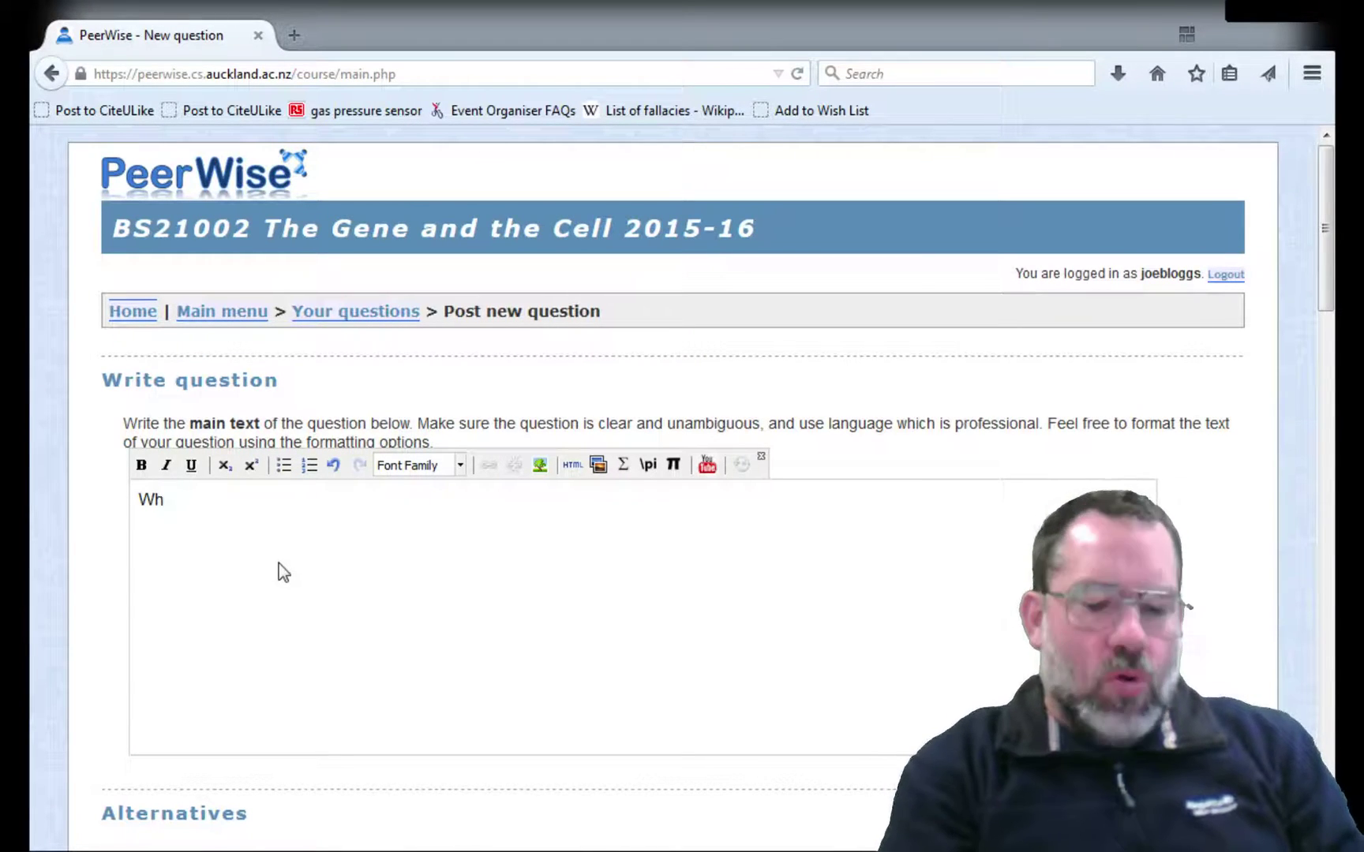
type("ich researc")
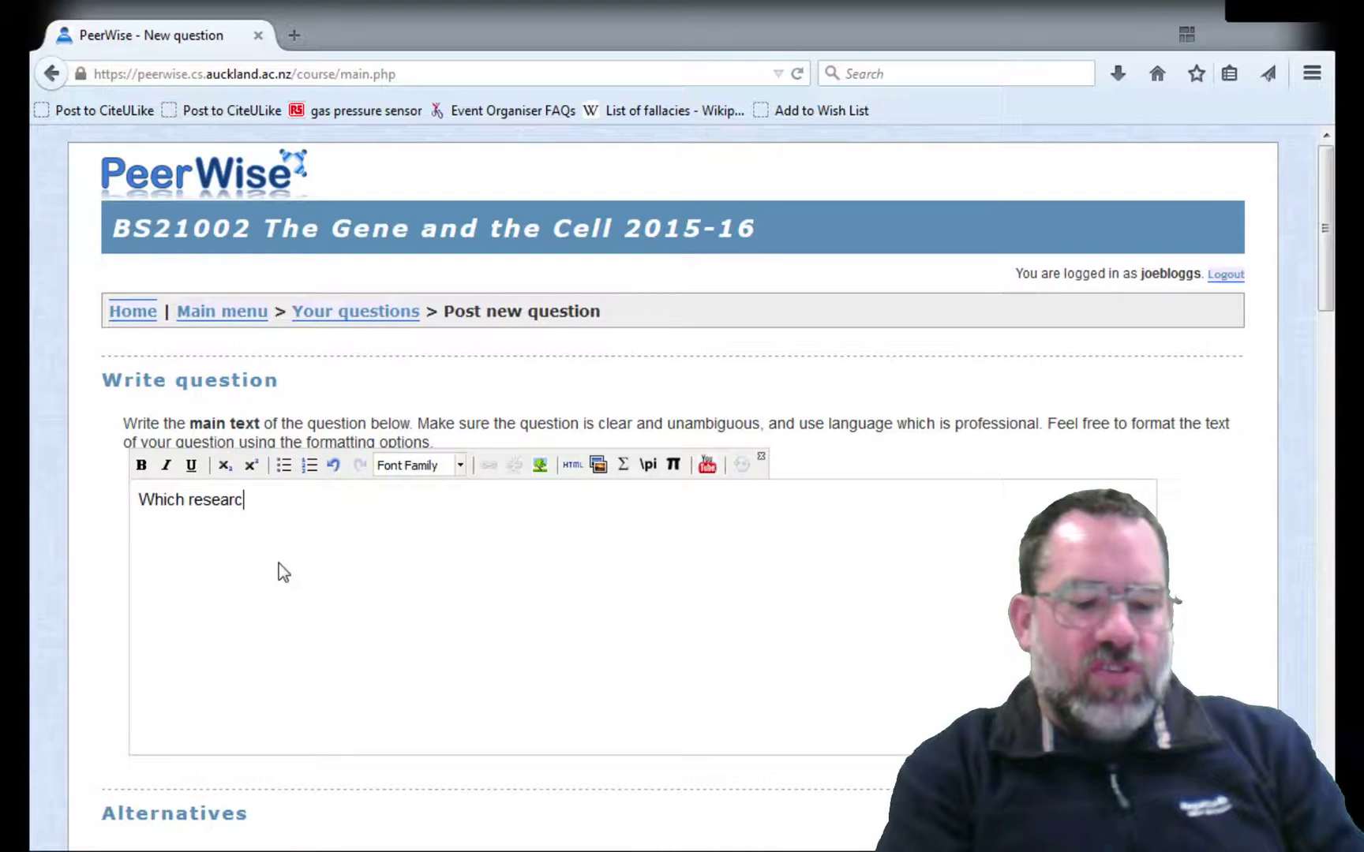
type("hers demo")
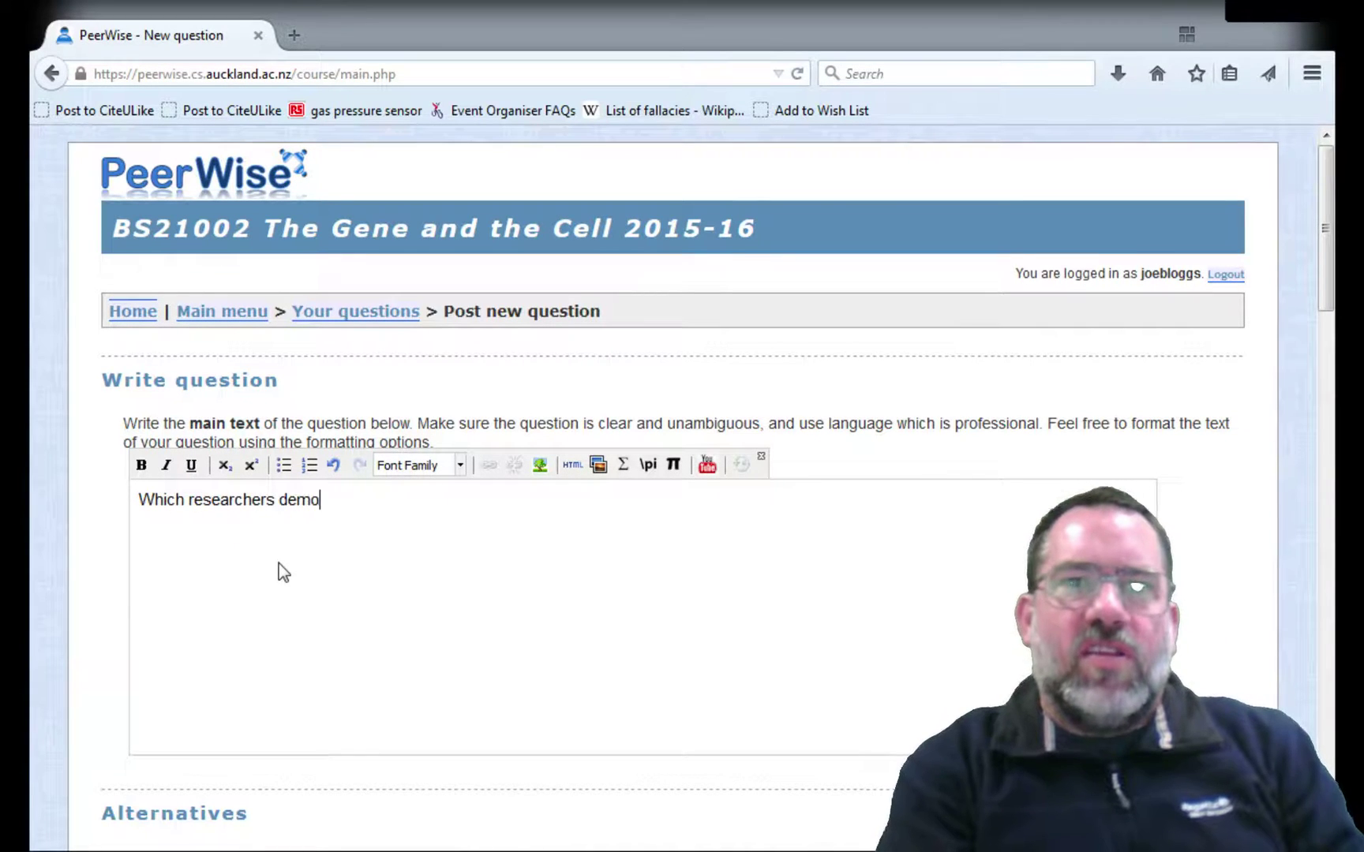
type("nstrat")
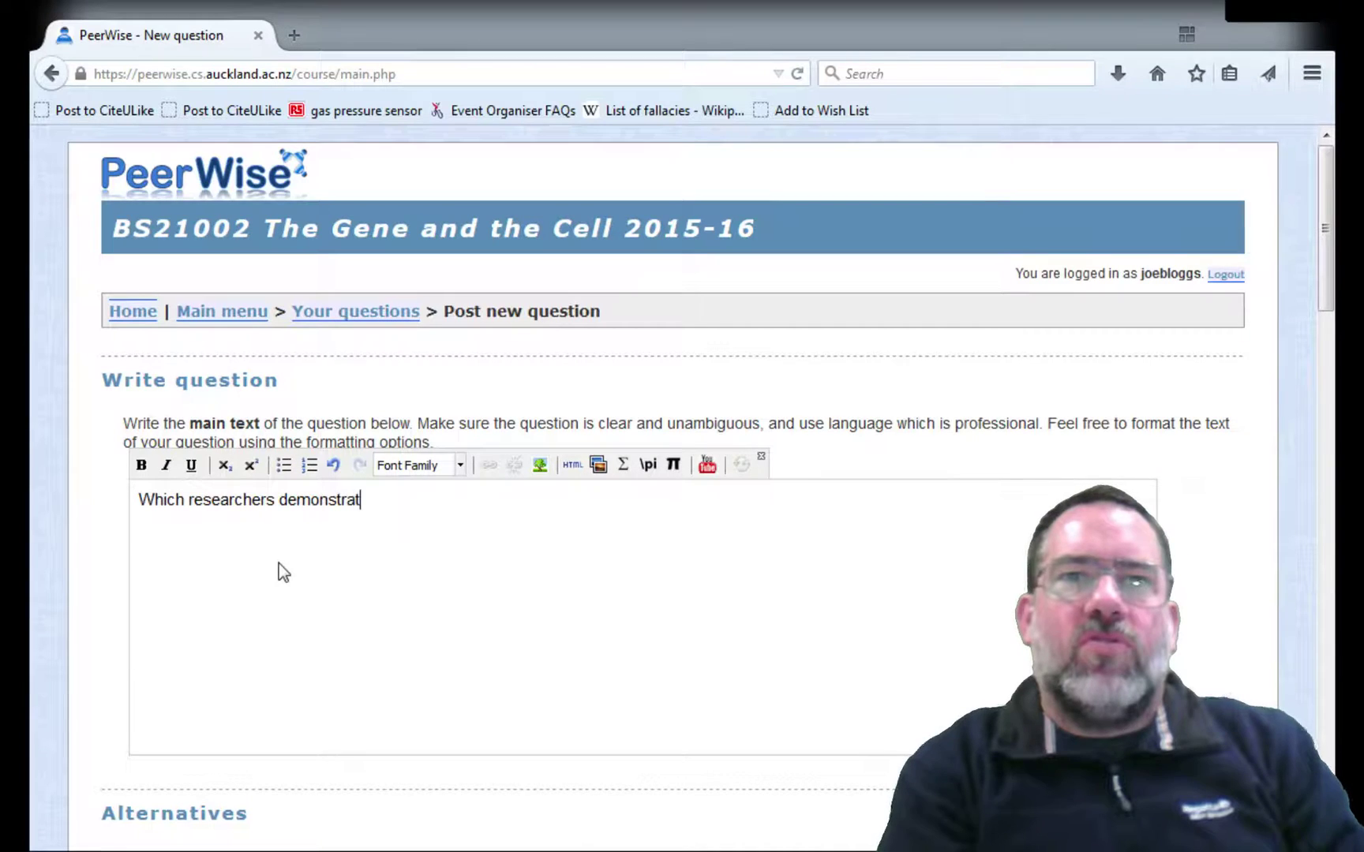
type("ed that")
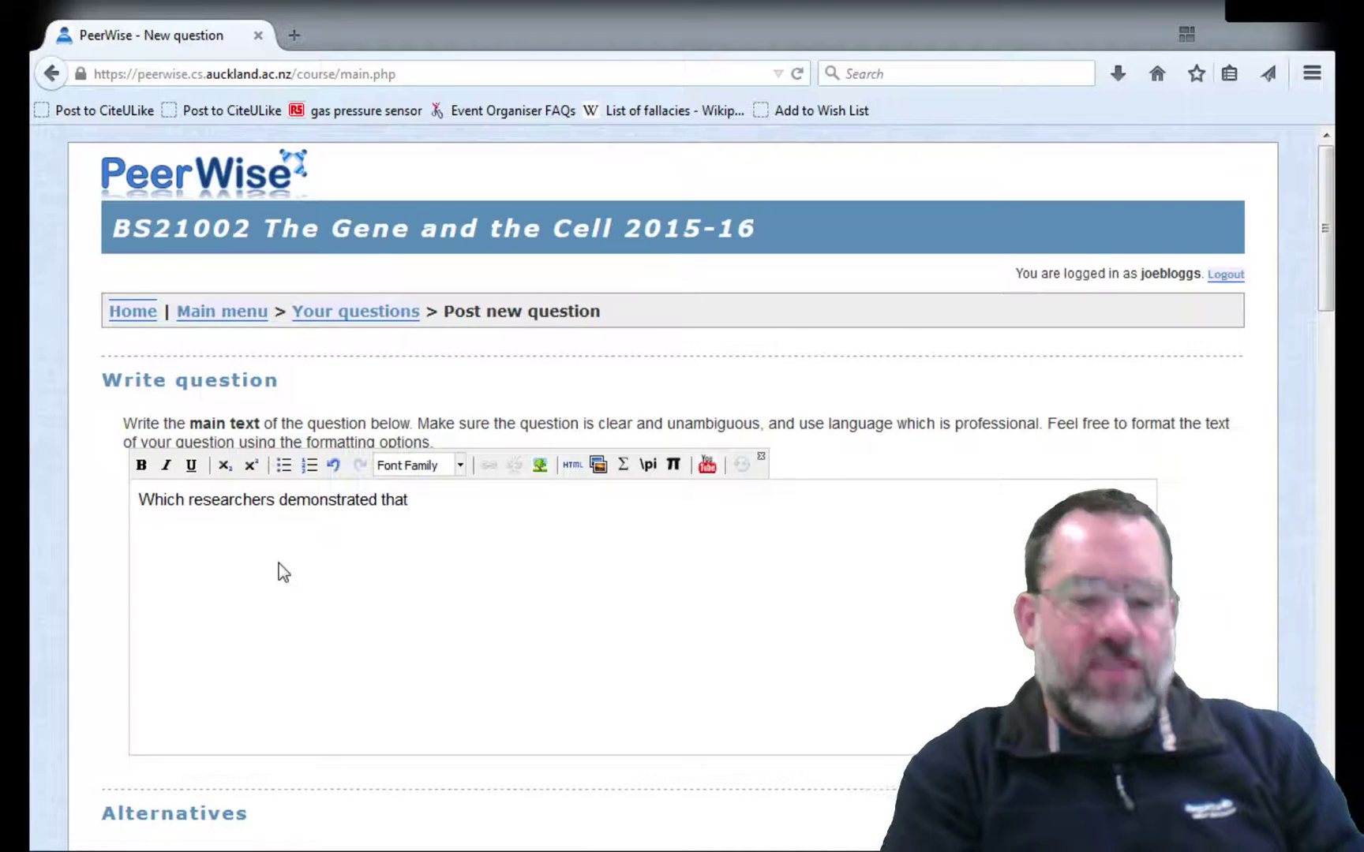
type(" DNA is re")
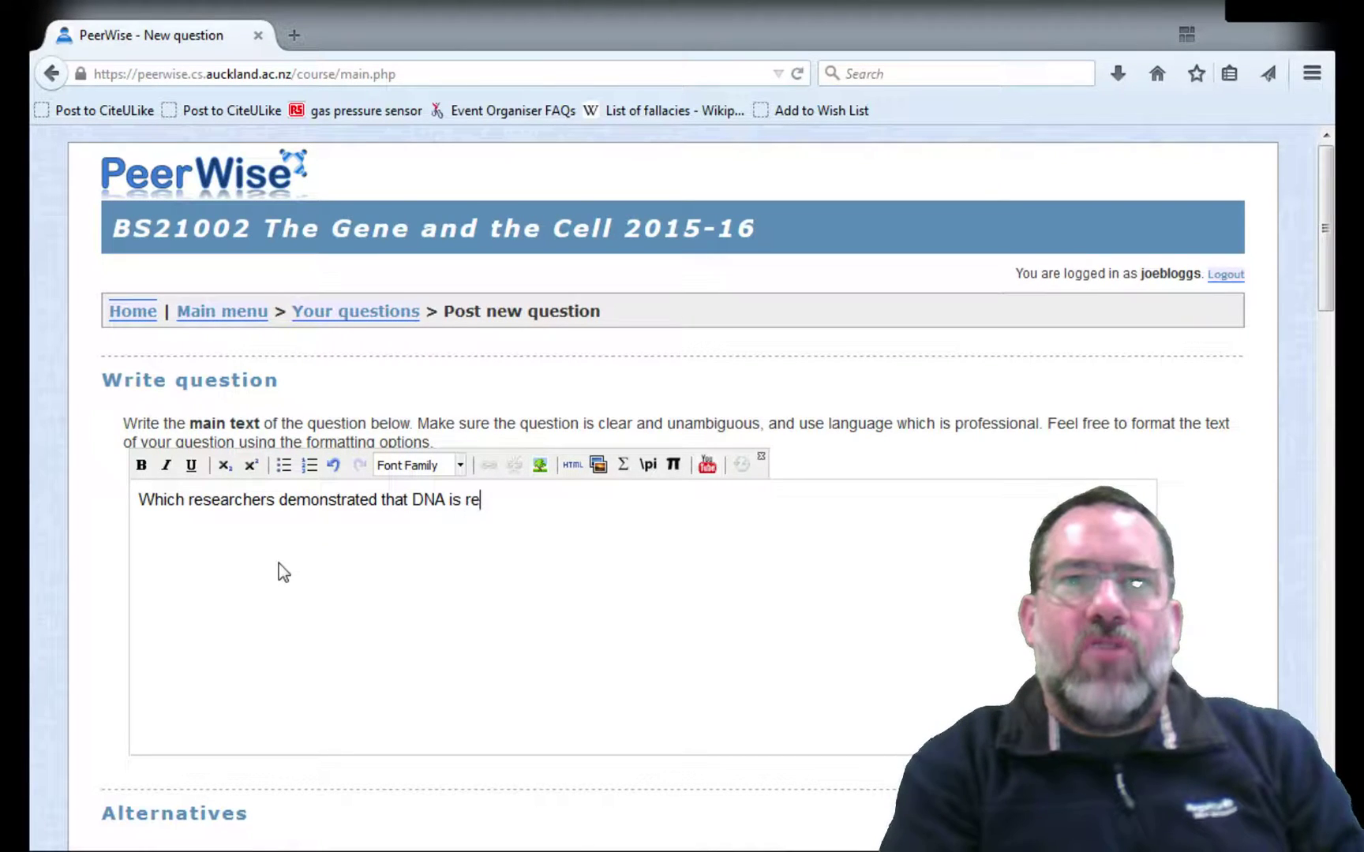
type("plicated u")
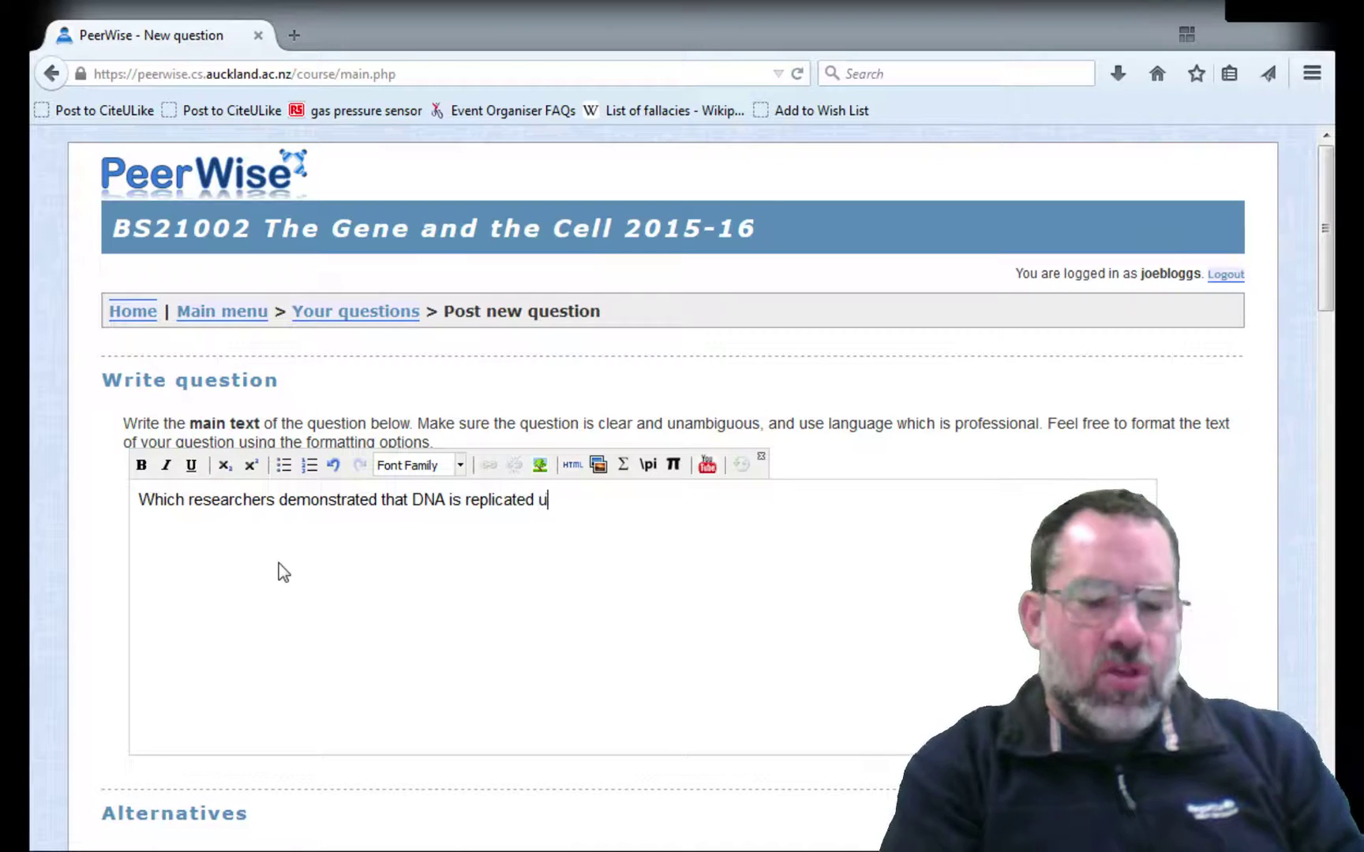
type("sing a semi")
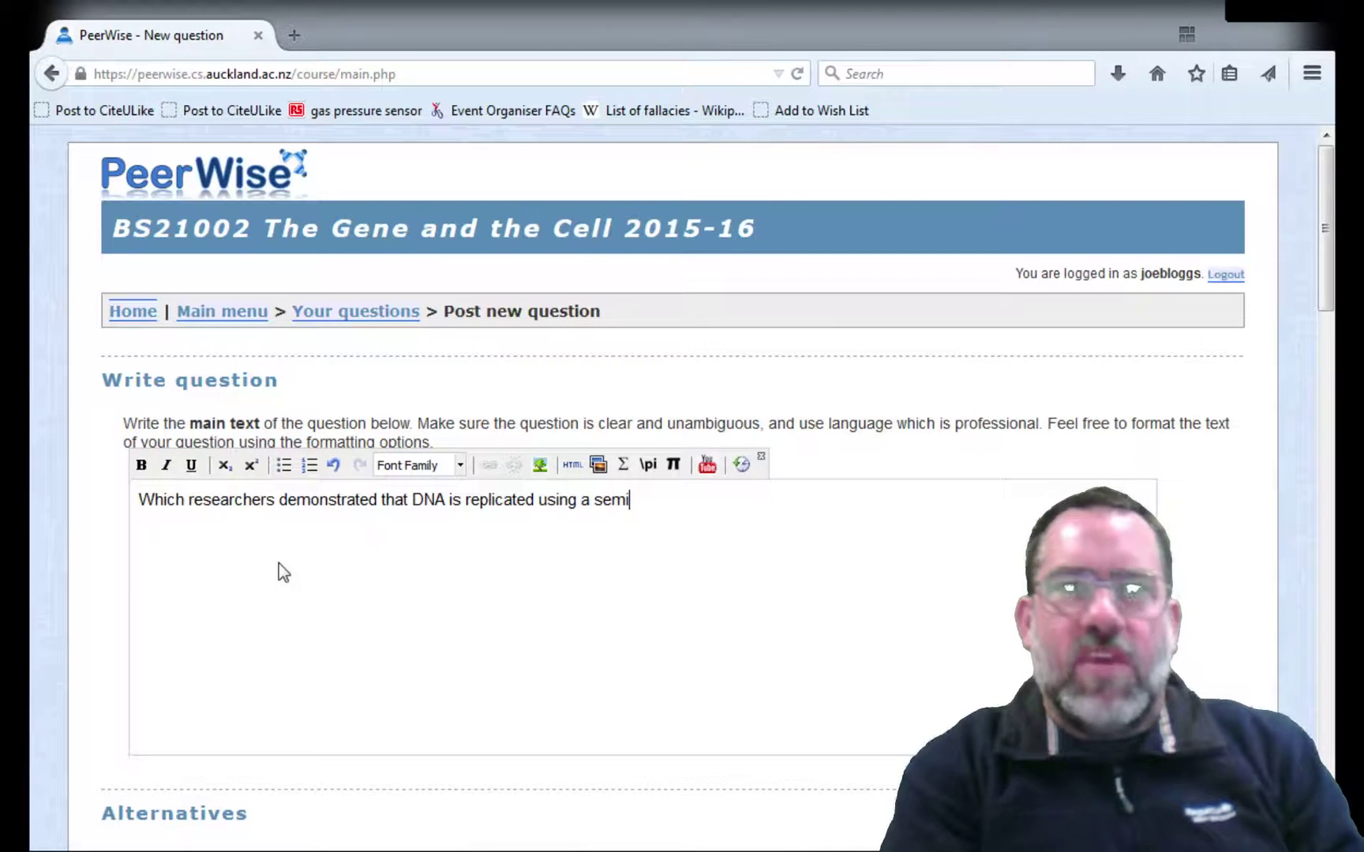
type("-conserva")
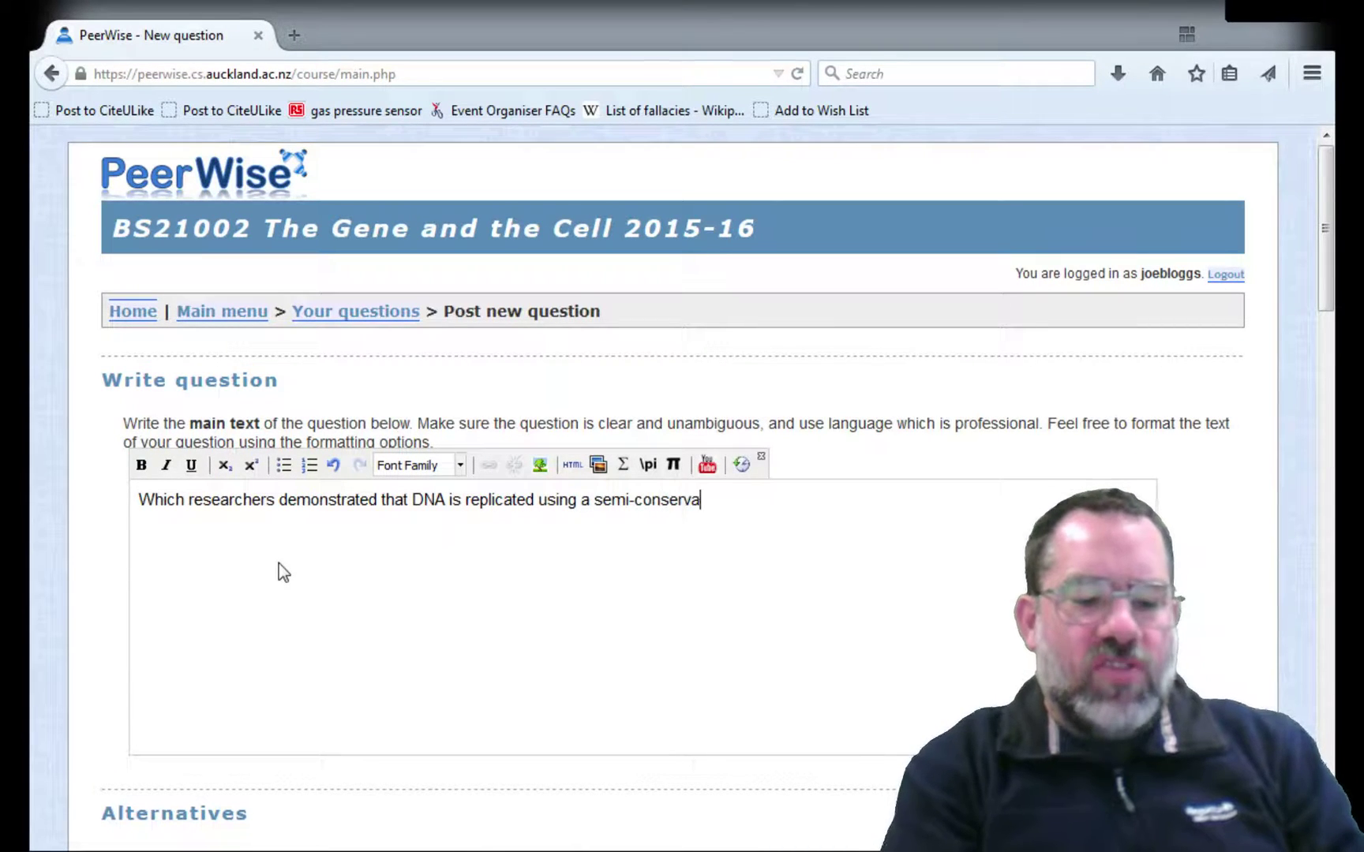
type("tive mechan")
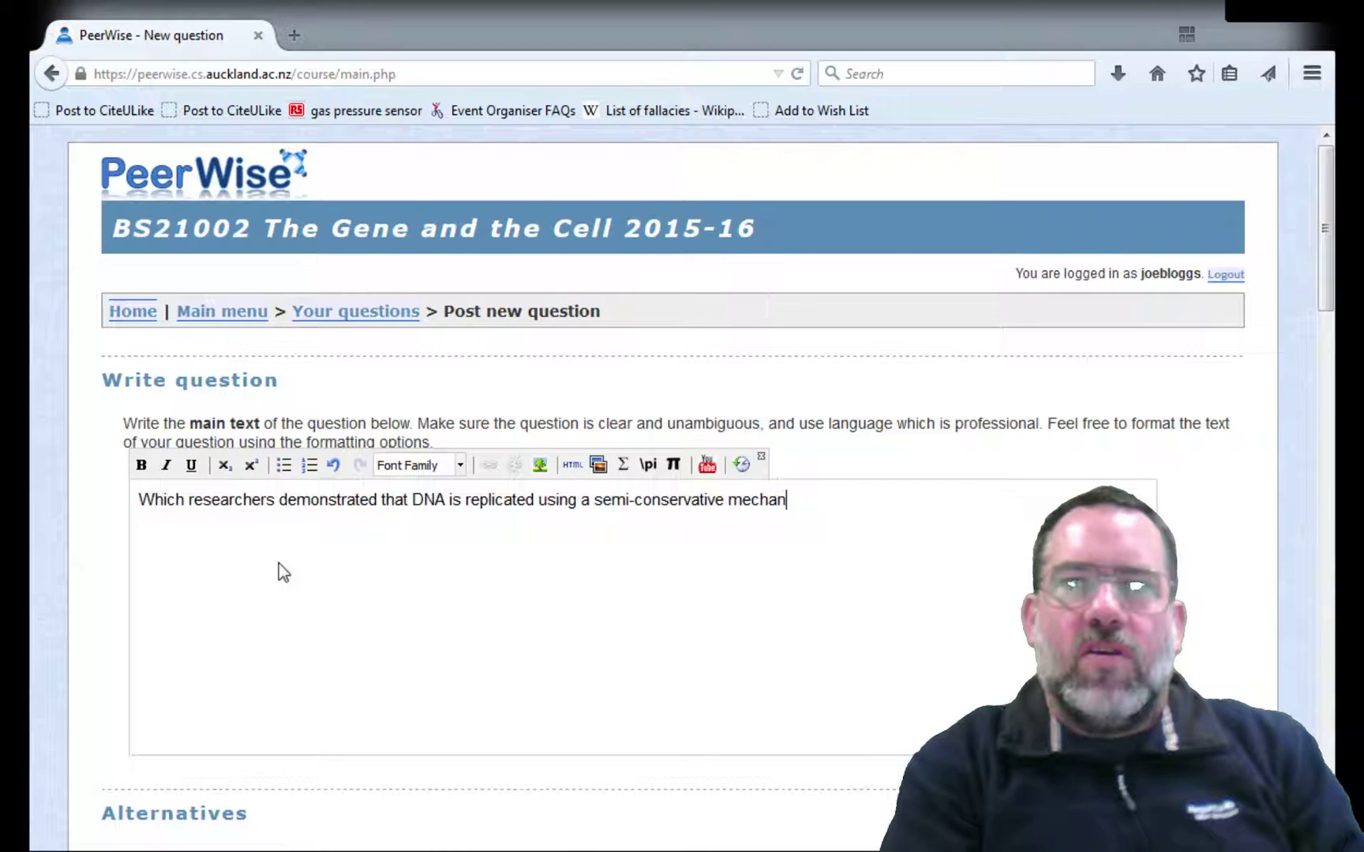
type("ism?")
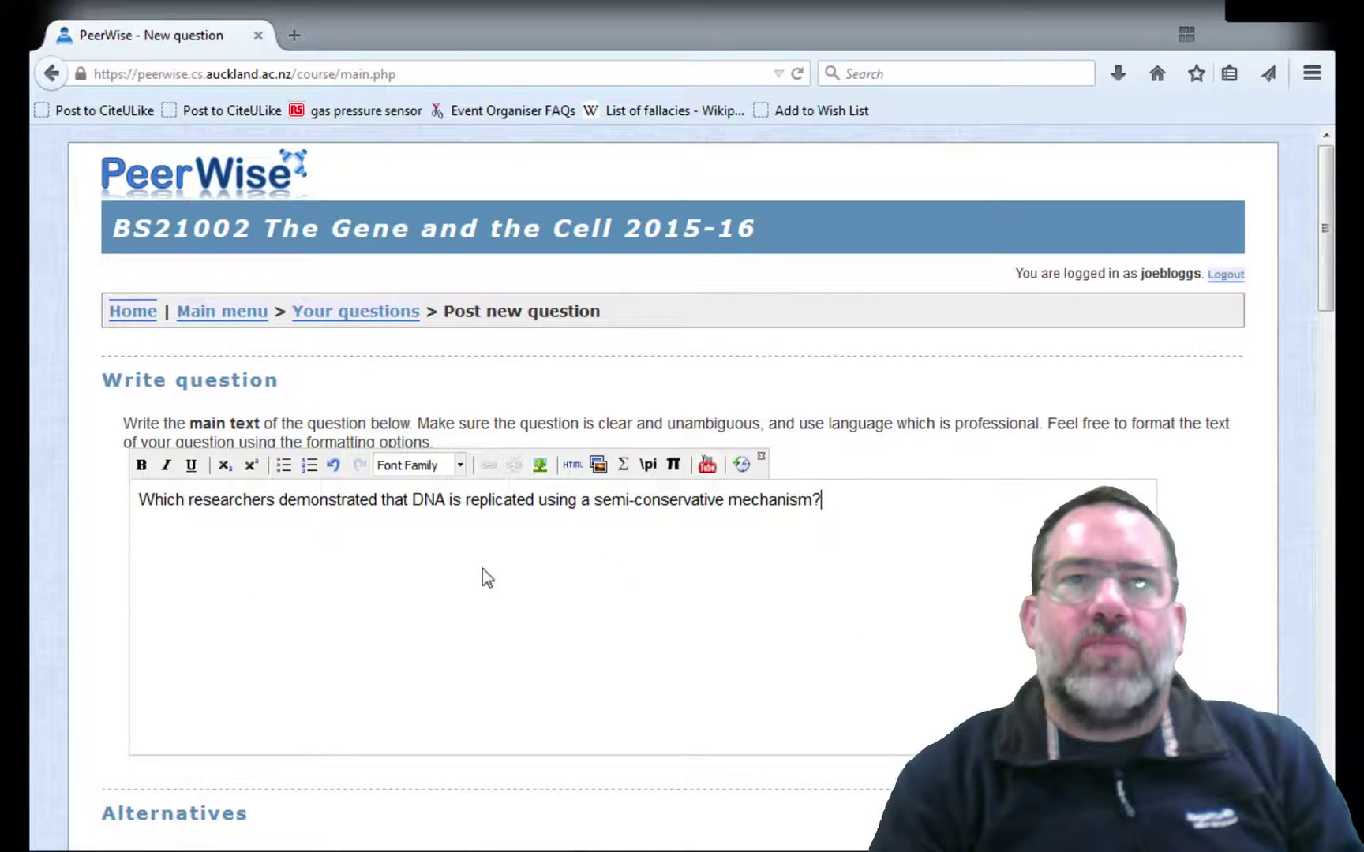
Enter 'Watson and Crick' as alternative A
scroll(869, 568, "down", 3)
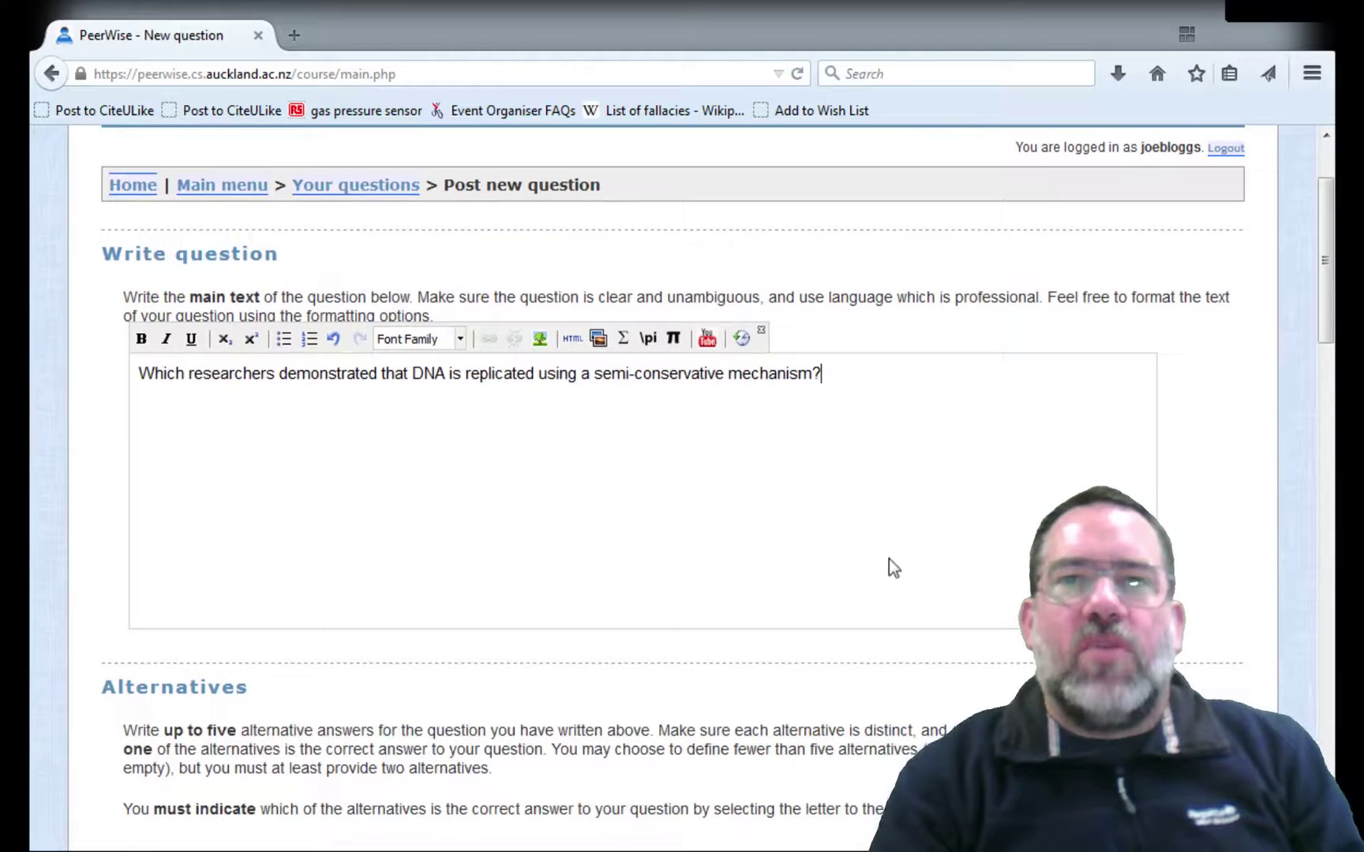
scroll(895, 529, "down", 8)
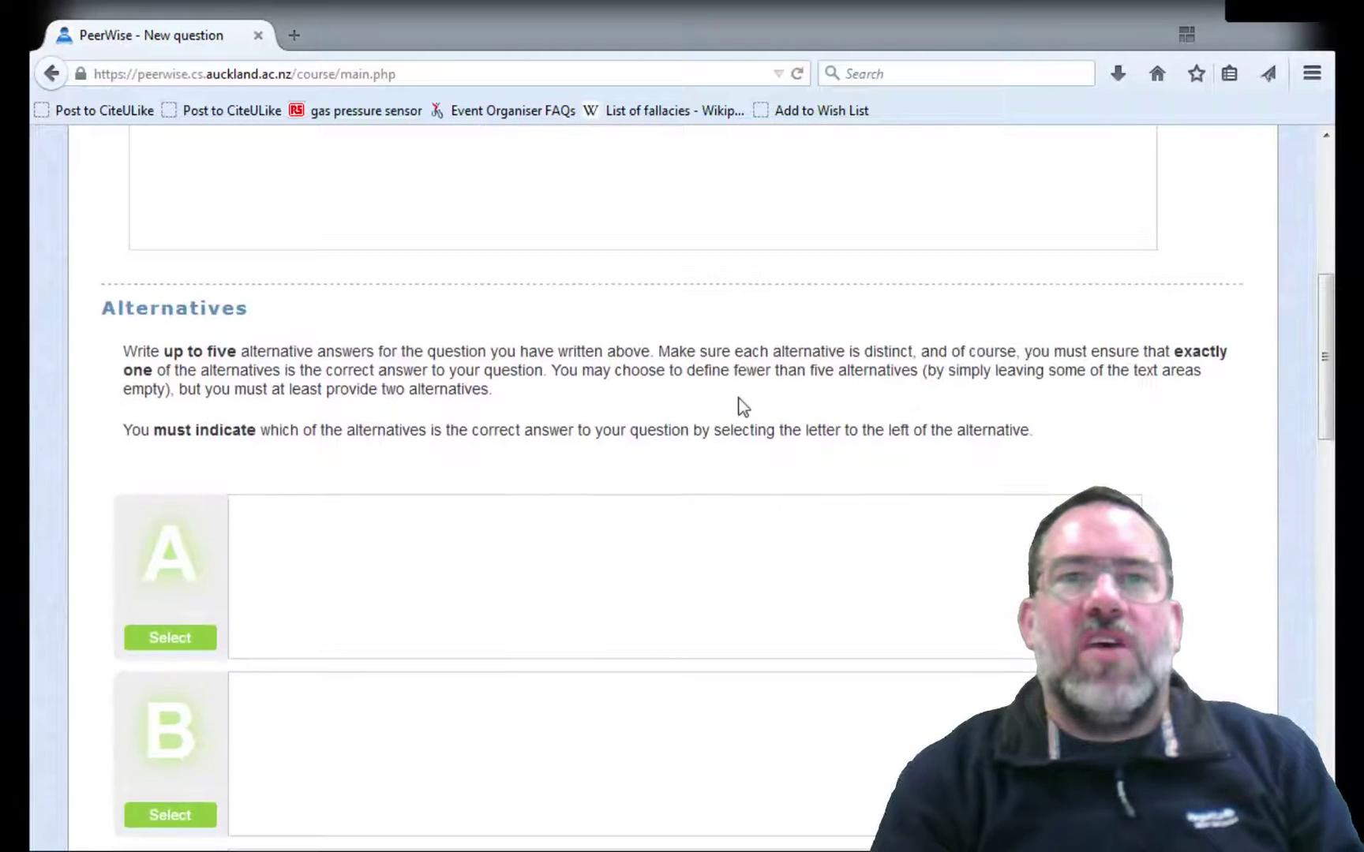
scroll(742, 405, "down", 3)
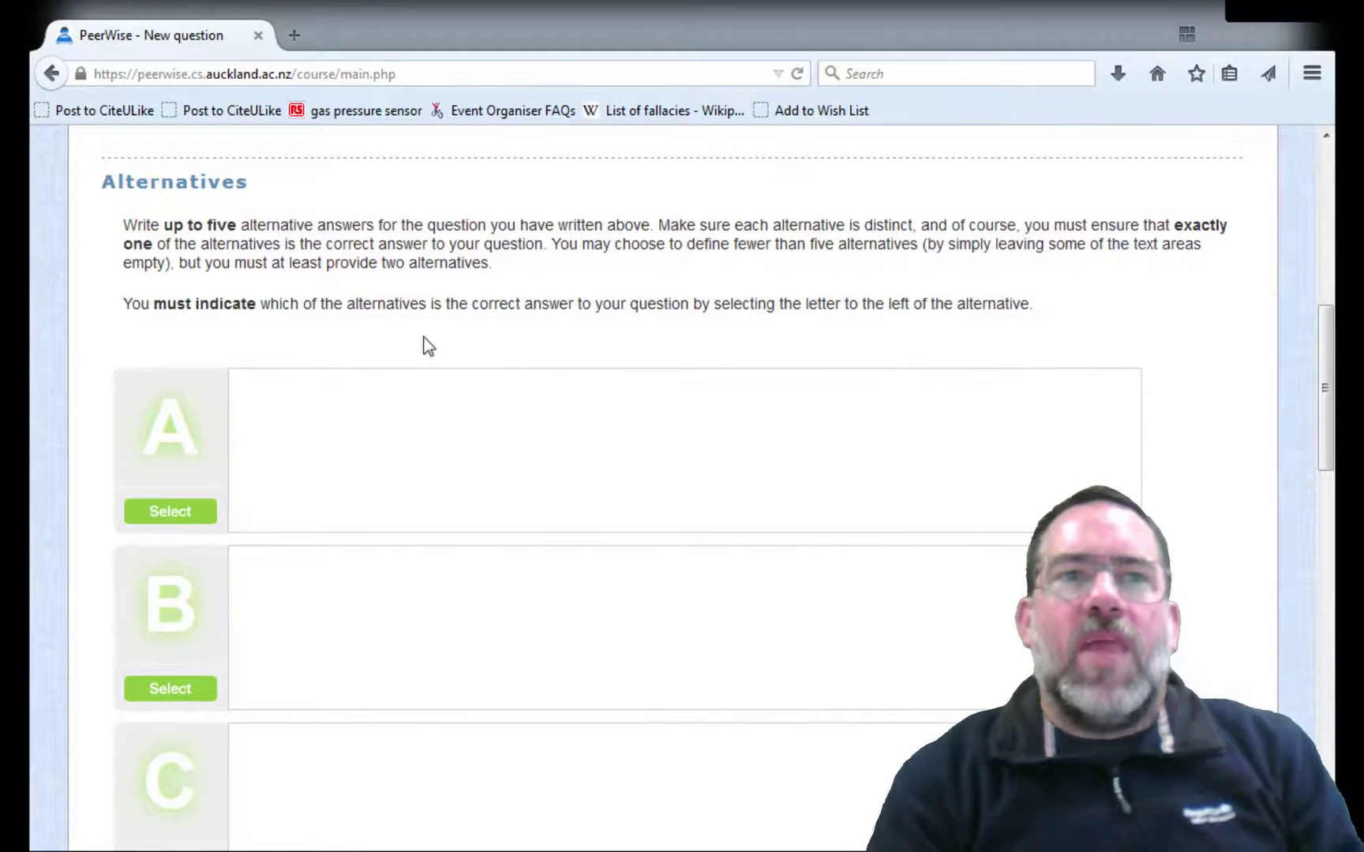
left_click(322, 404)
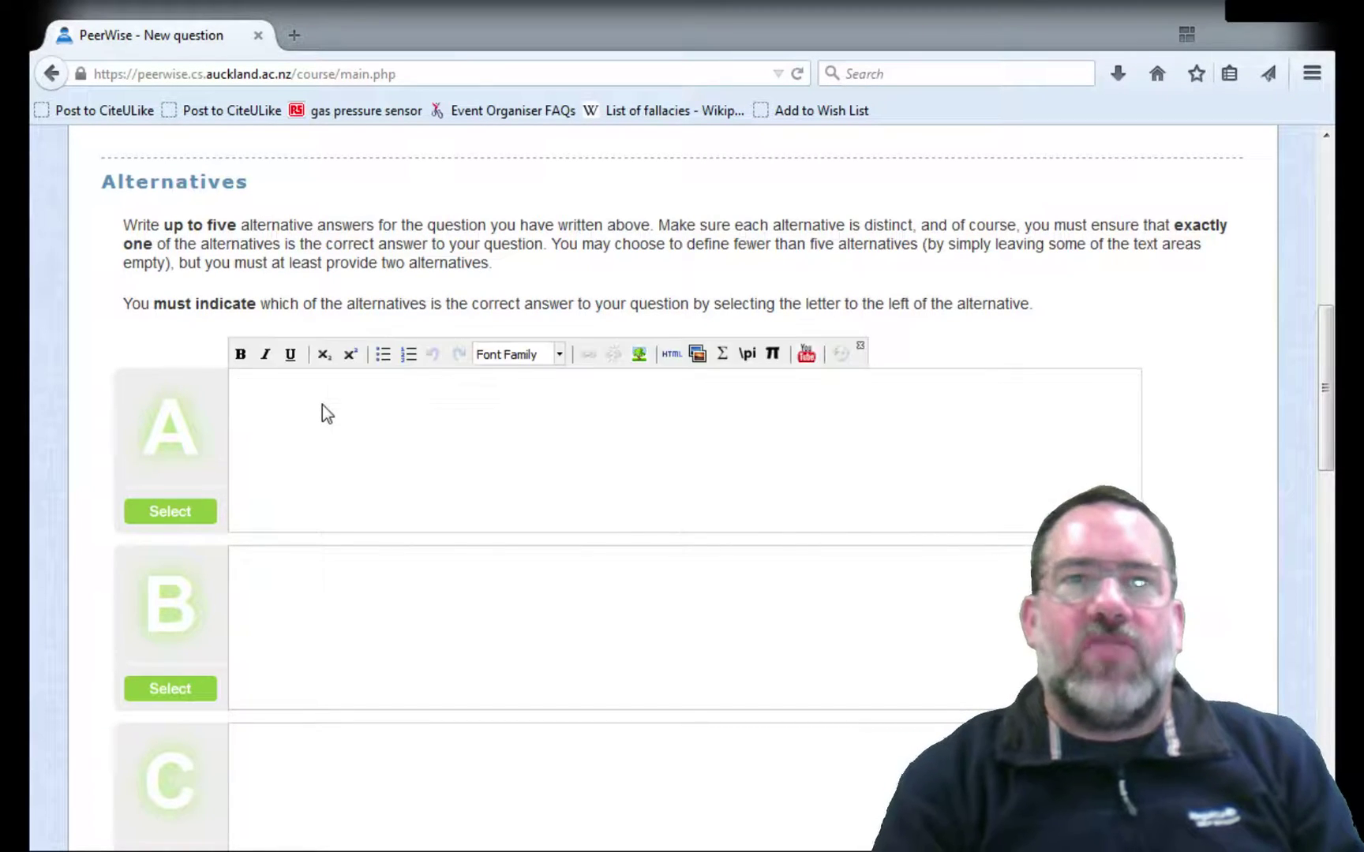
type("Watsn")
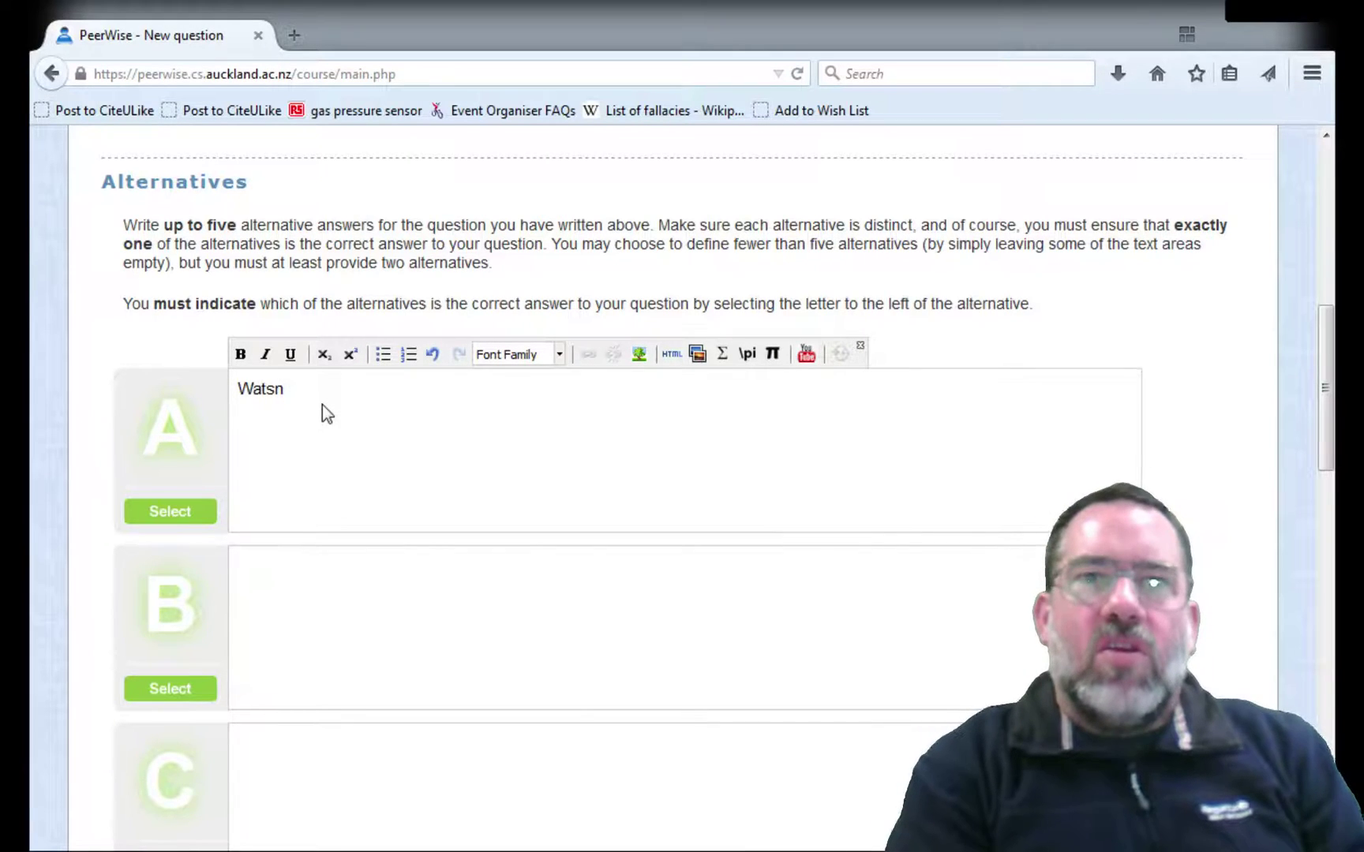
key("BackSpace")
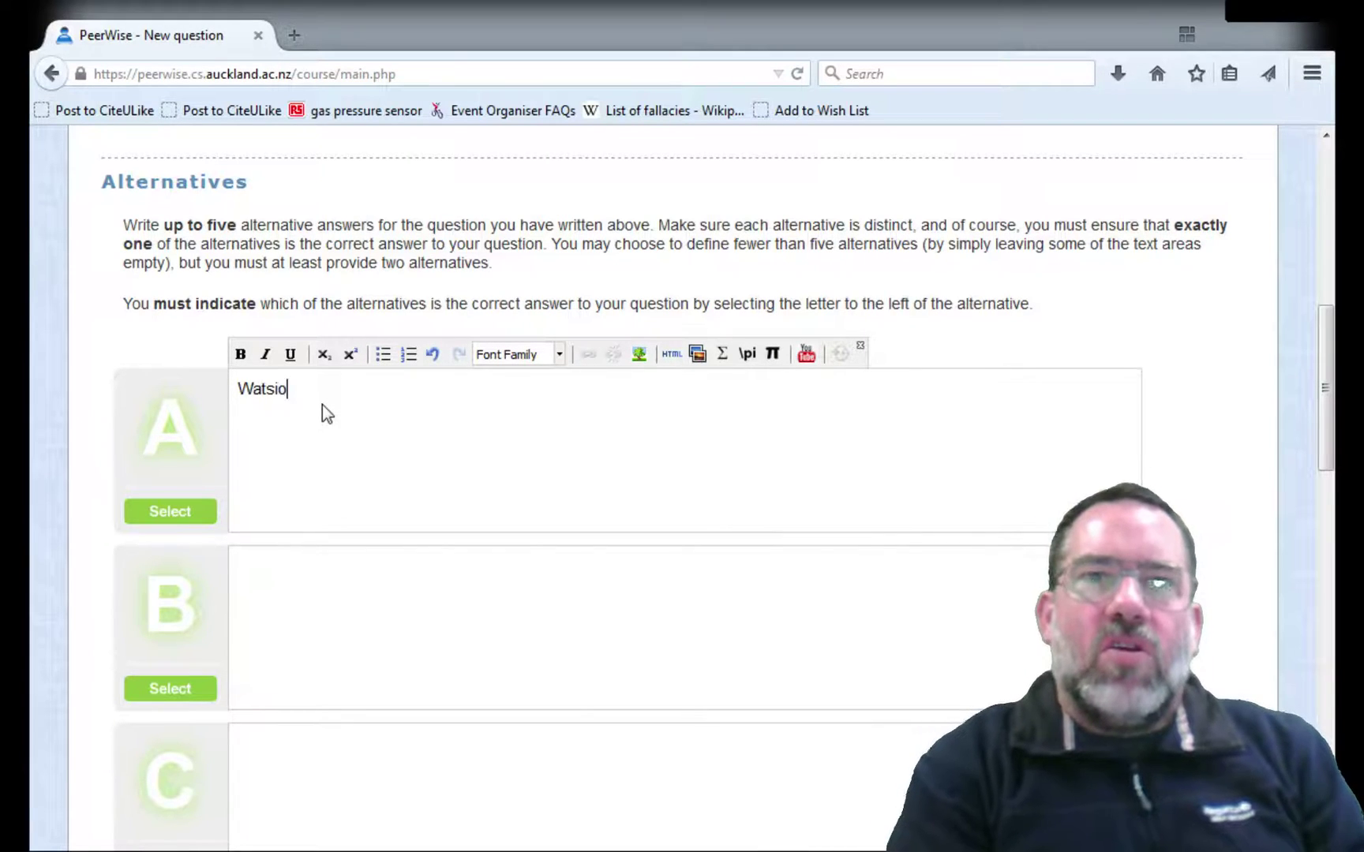
type("on and Crick")
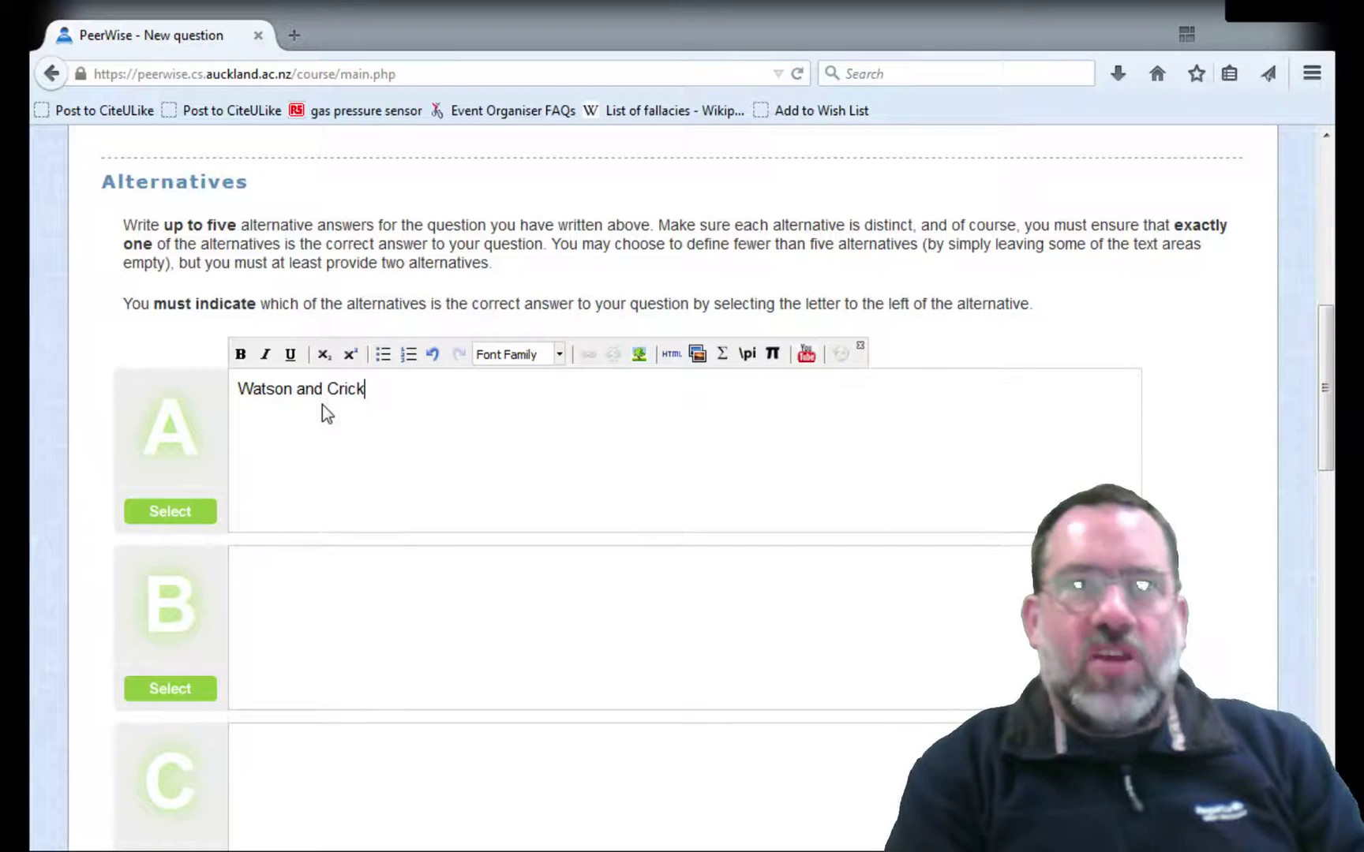
key("Tab")
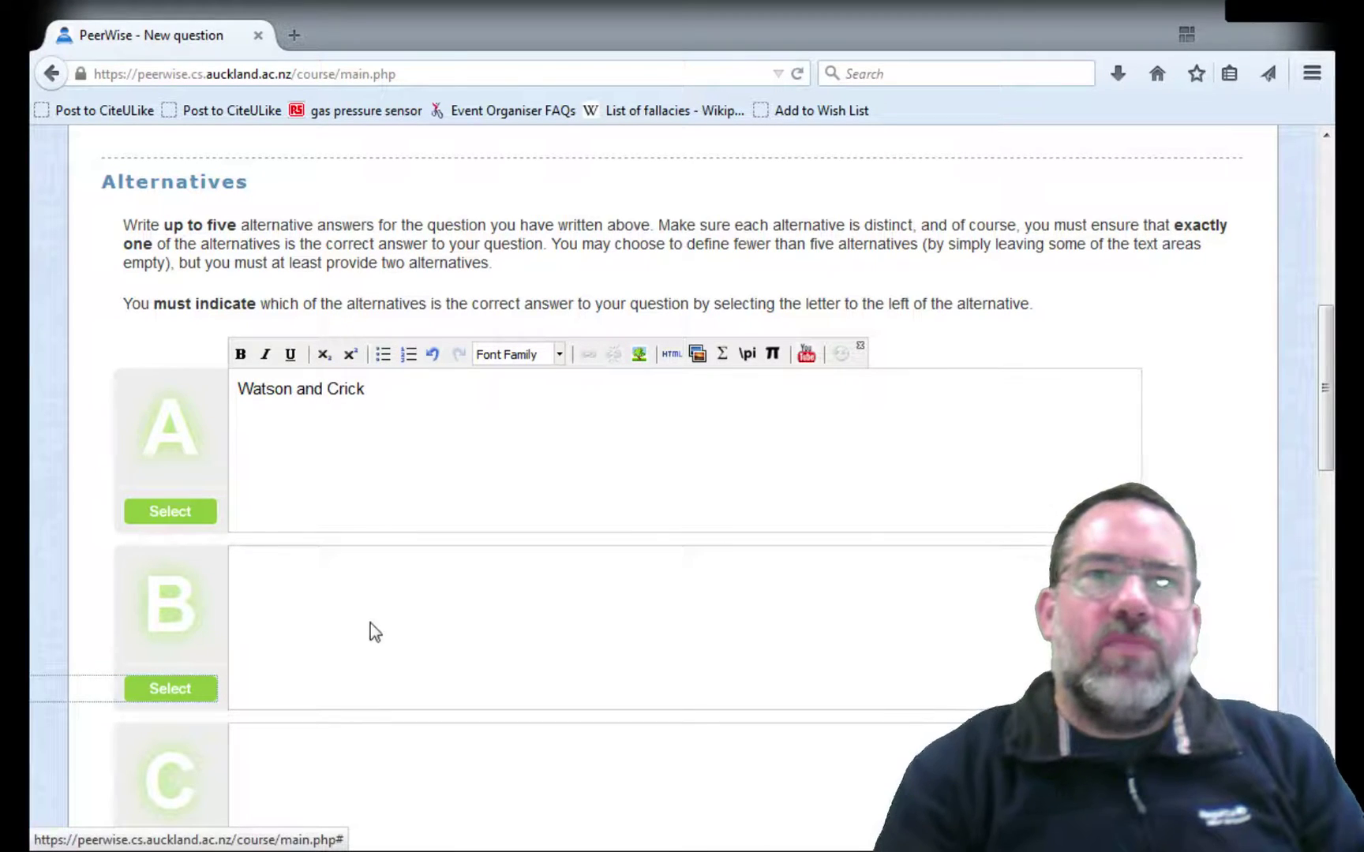
Enter 'Hershey and Chase' as alternative B
left_click(369, 624)
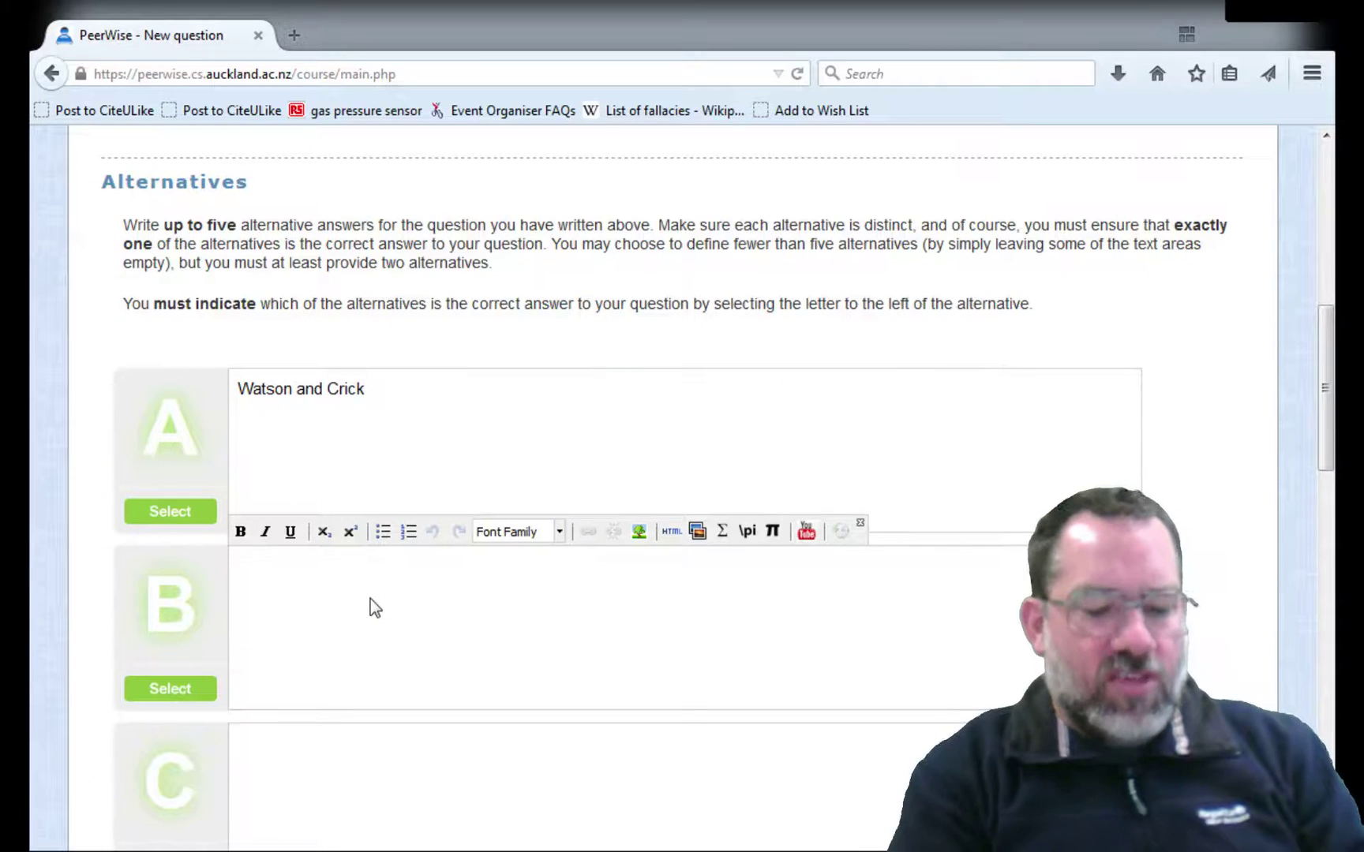
type("Hesh")
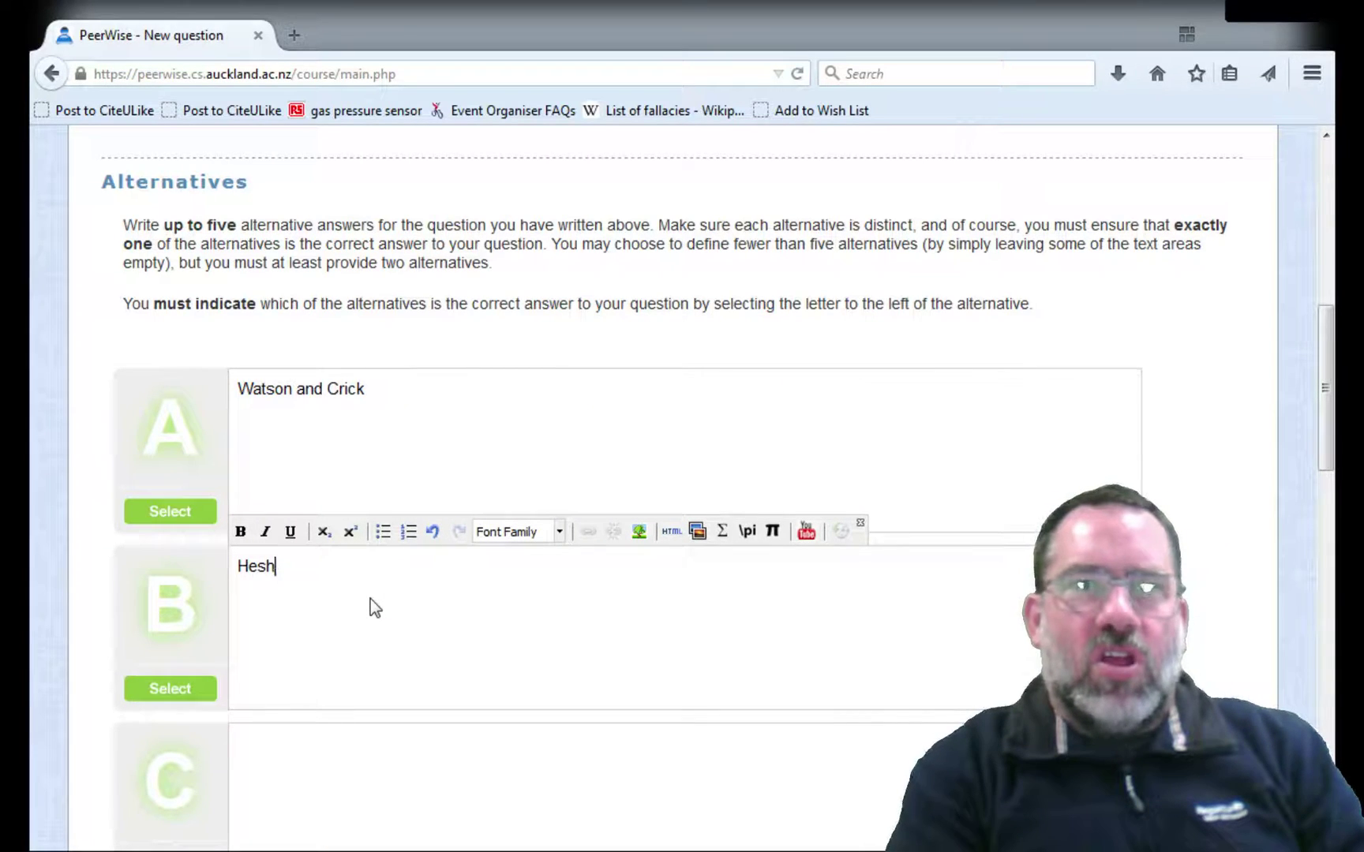
key("BackSpace")
key("BackSpace")
type("rshey and Chase")
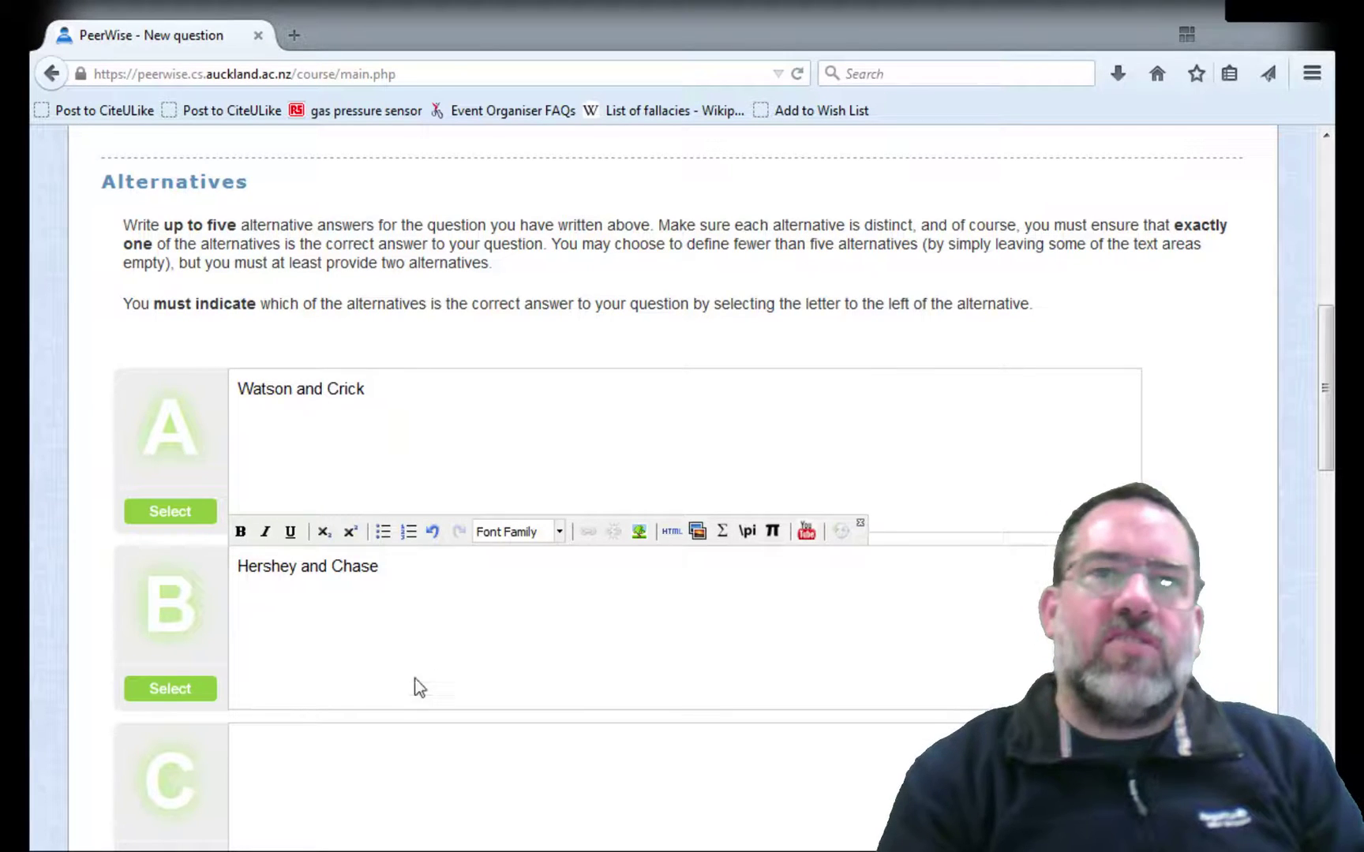
left_click(417, 763)
Enter 'Meselson and Stahl' and 'Franklin and Wilkens' as alternatives C and D
scroll(416, 764, "down", 3)
scroll(417, 764, "down", 2)
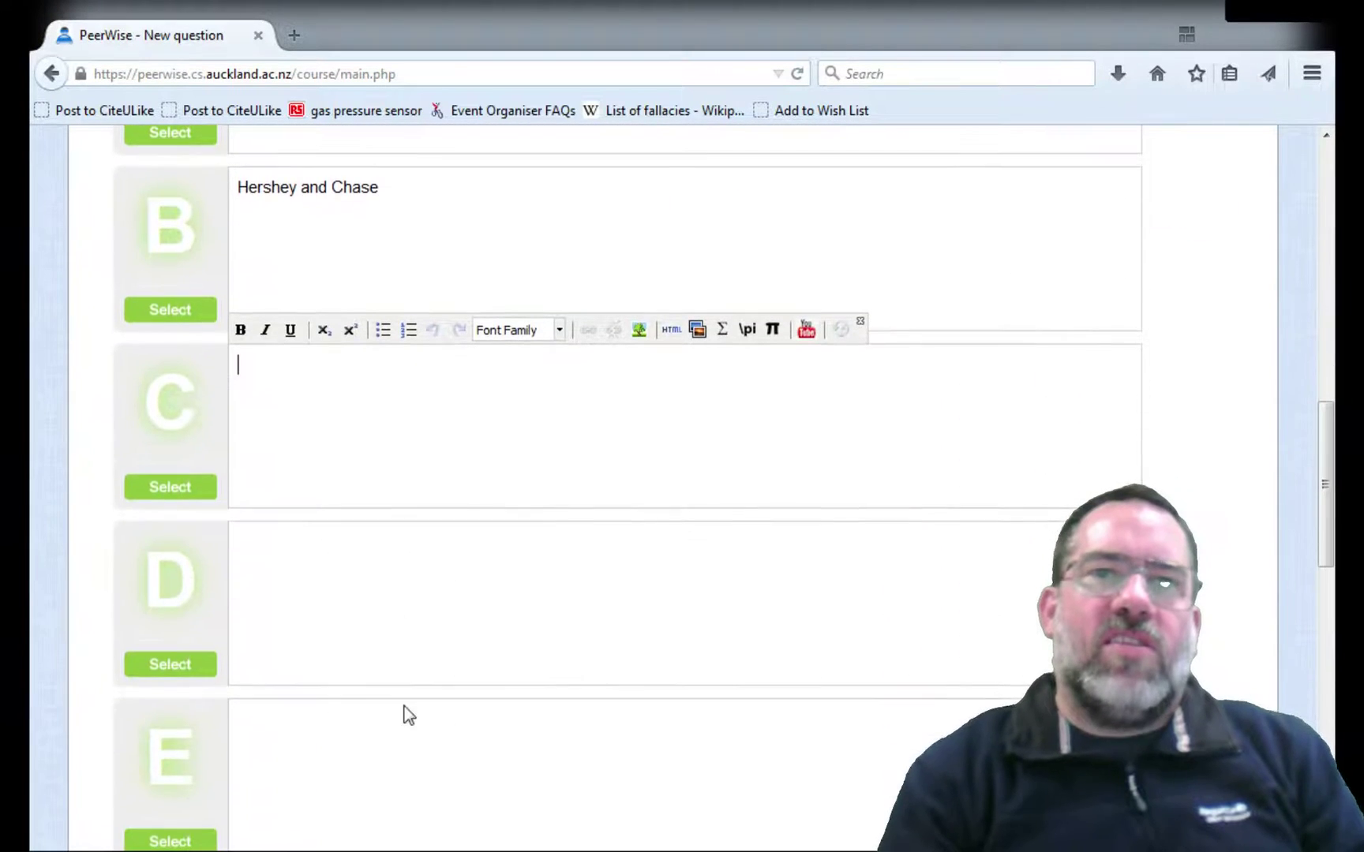
type("Mese")
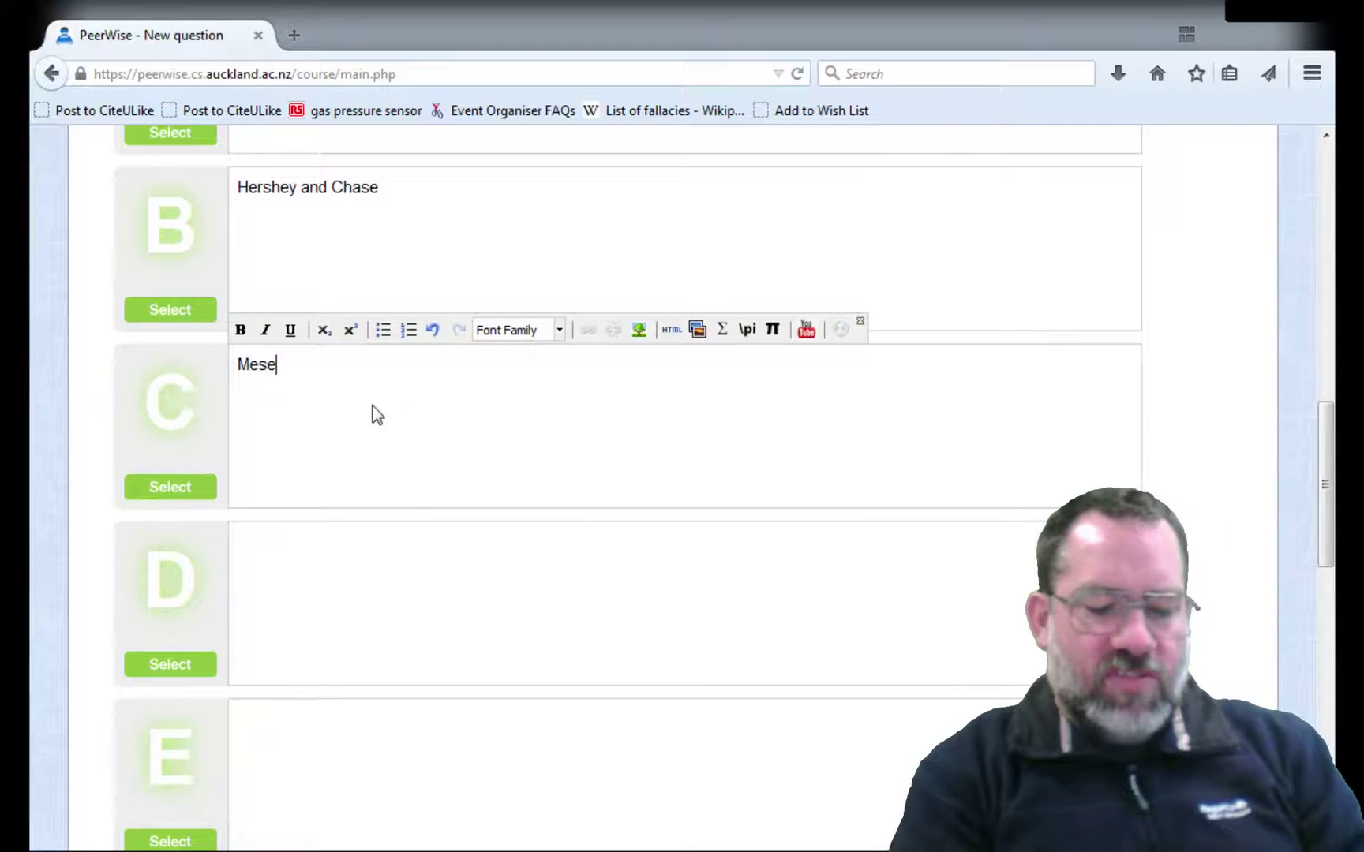
type("lson and Stahl")
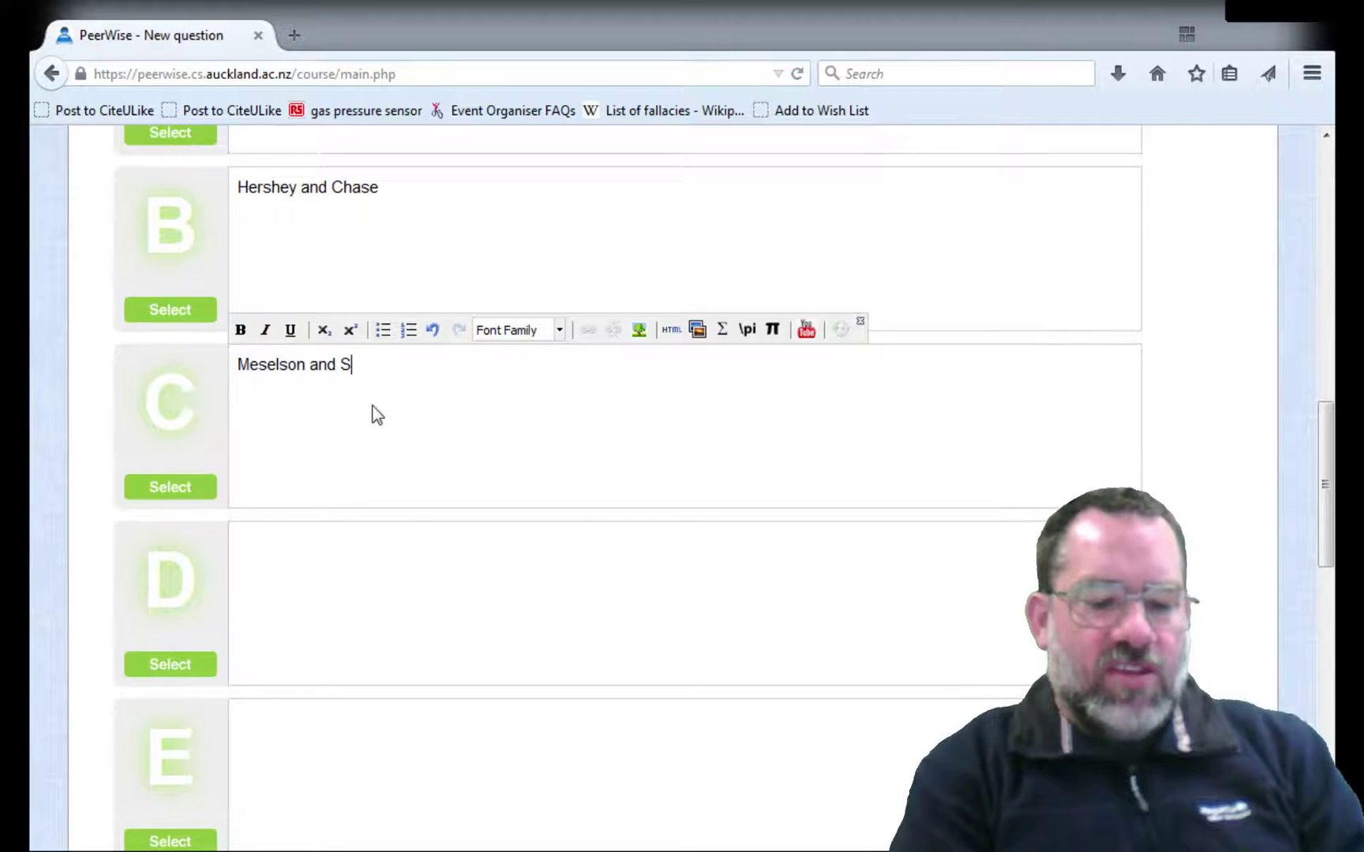
left_click(432, 571)
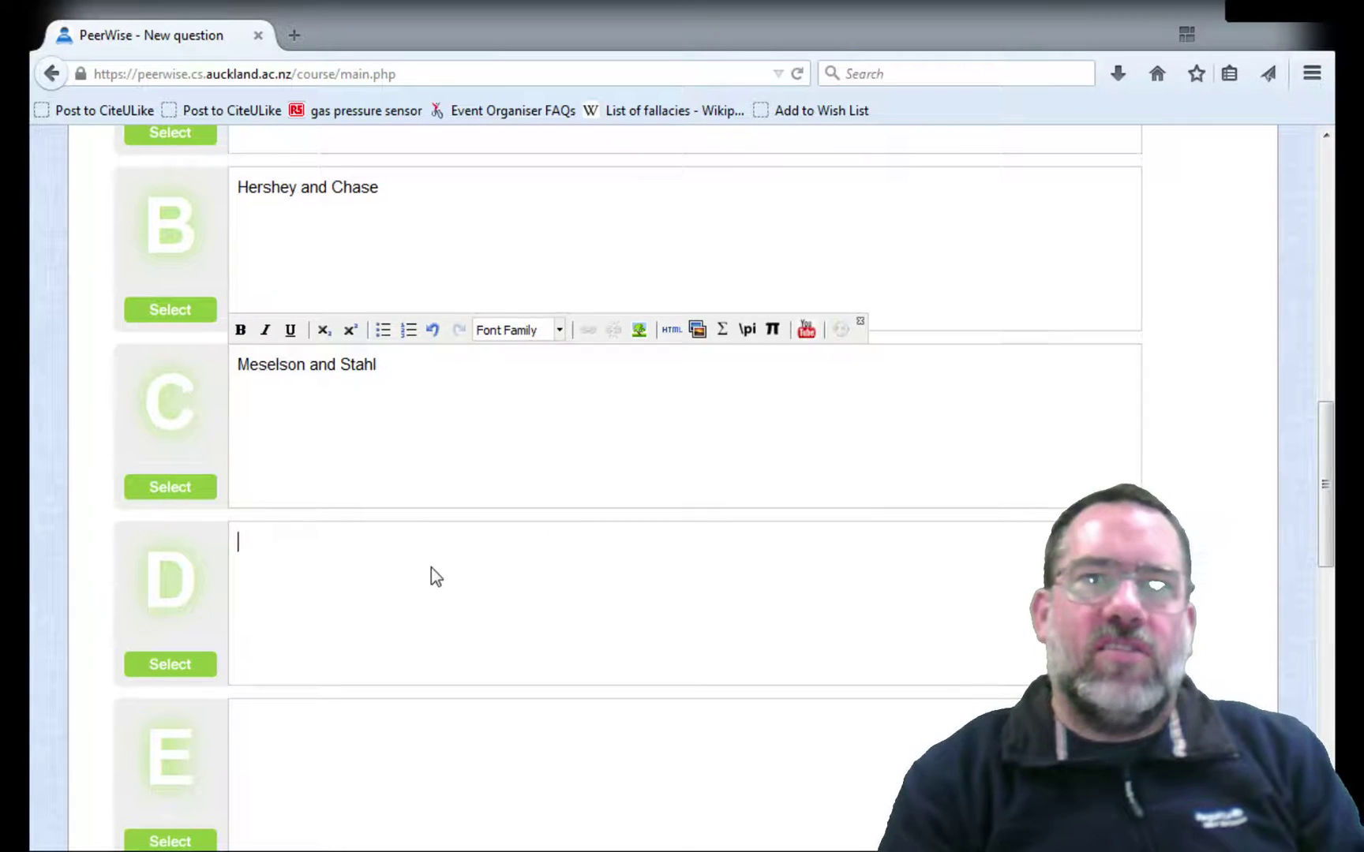
type("Fran")
type("kmlin an")
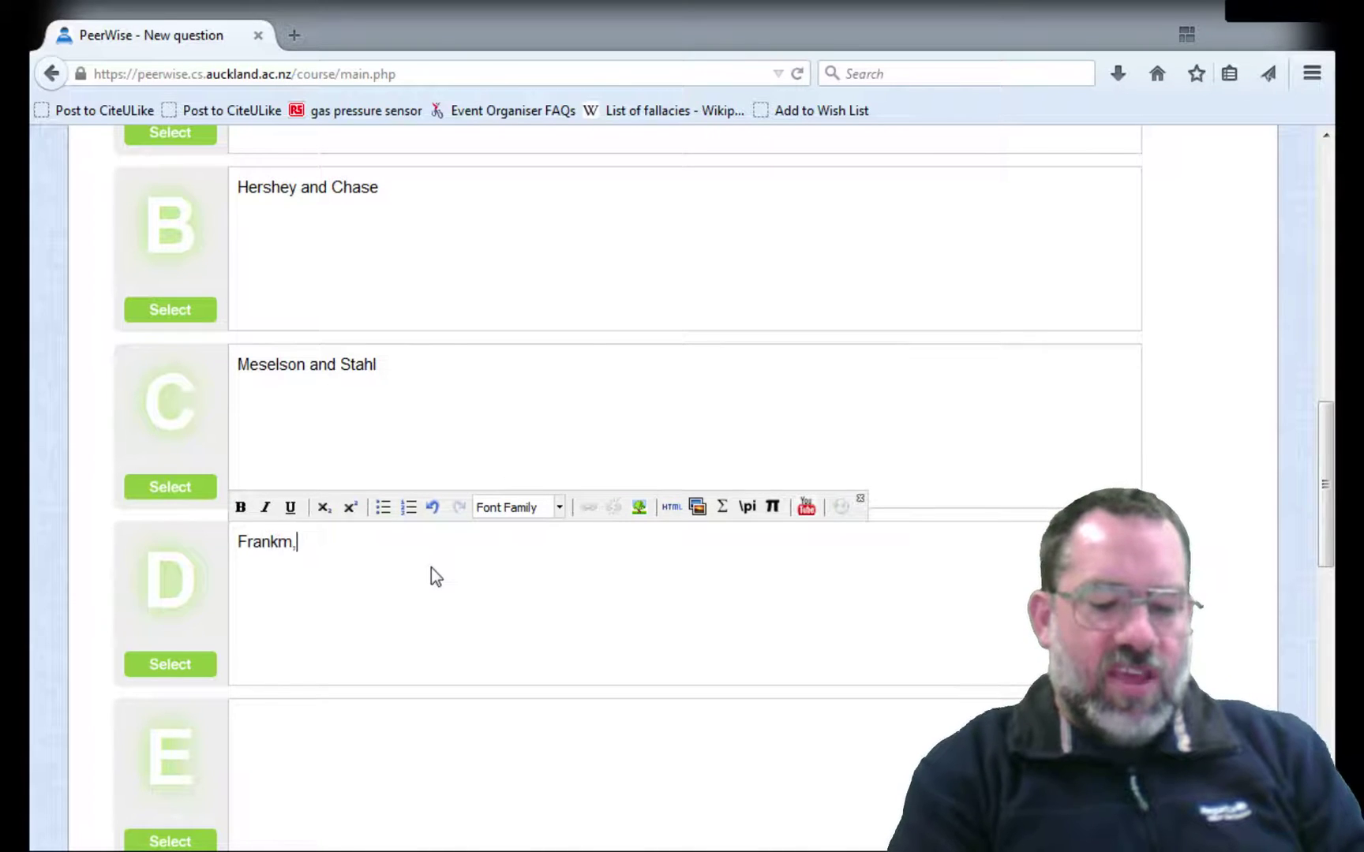
key("BackSpace")
key("BackSpace")
key("BackSpace")
key("BackSpace")
key("BackSpace")
key("BackSpace")
key("BackSpace")
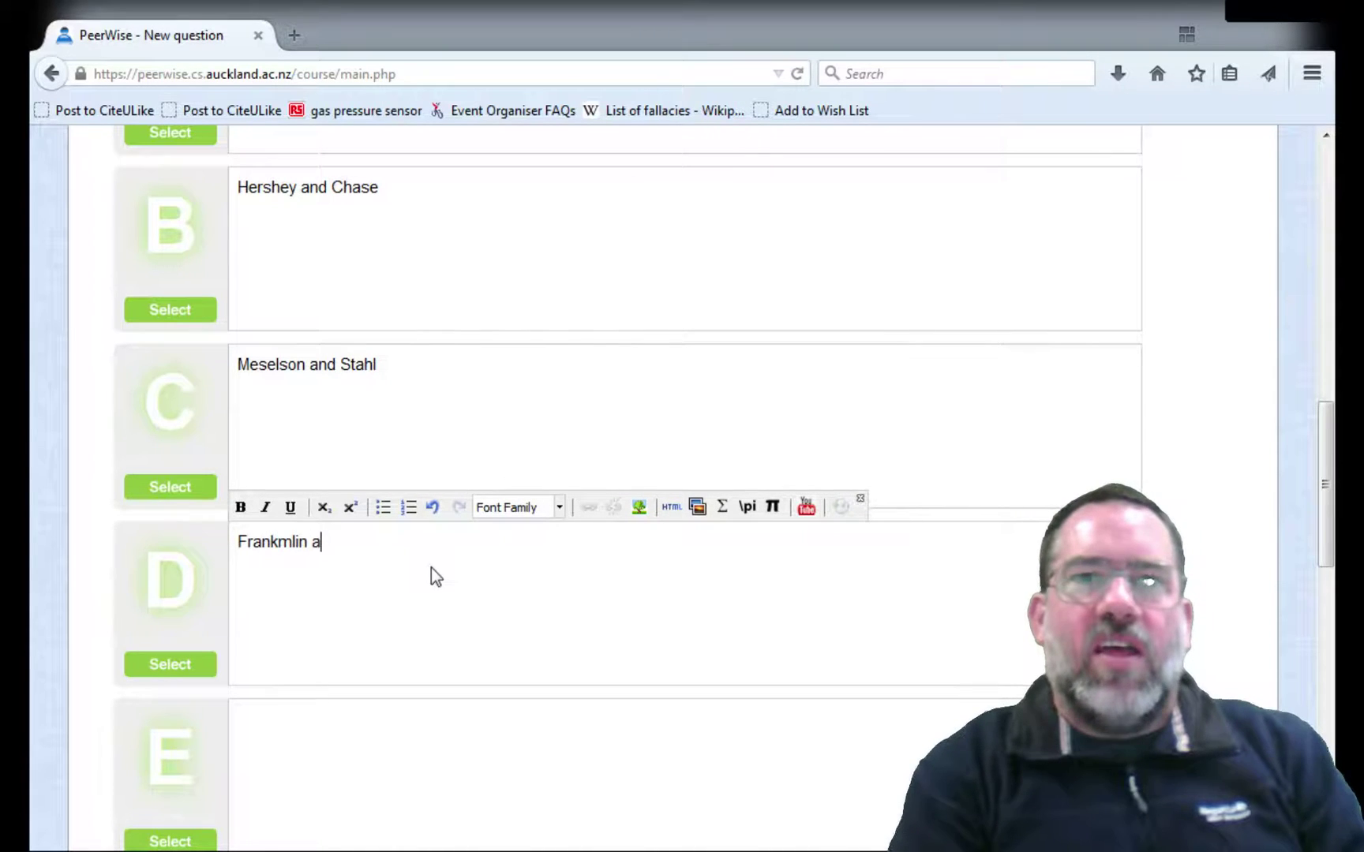
type("lin")
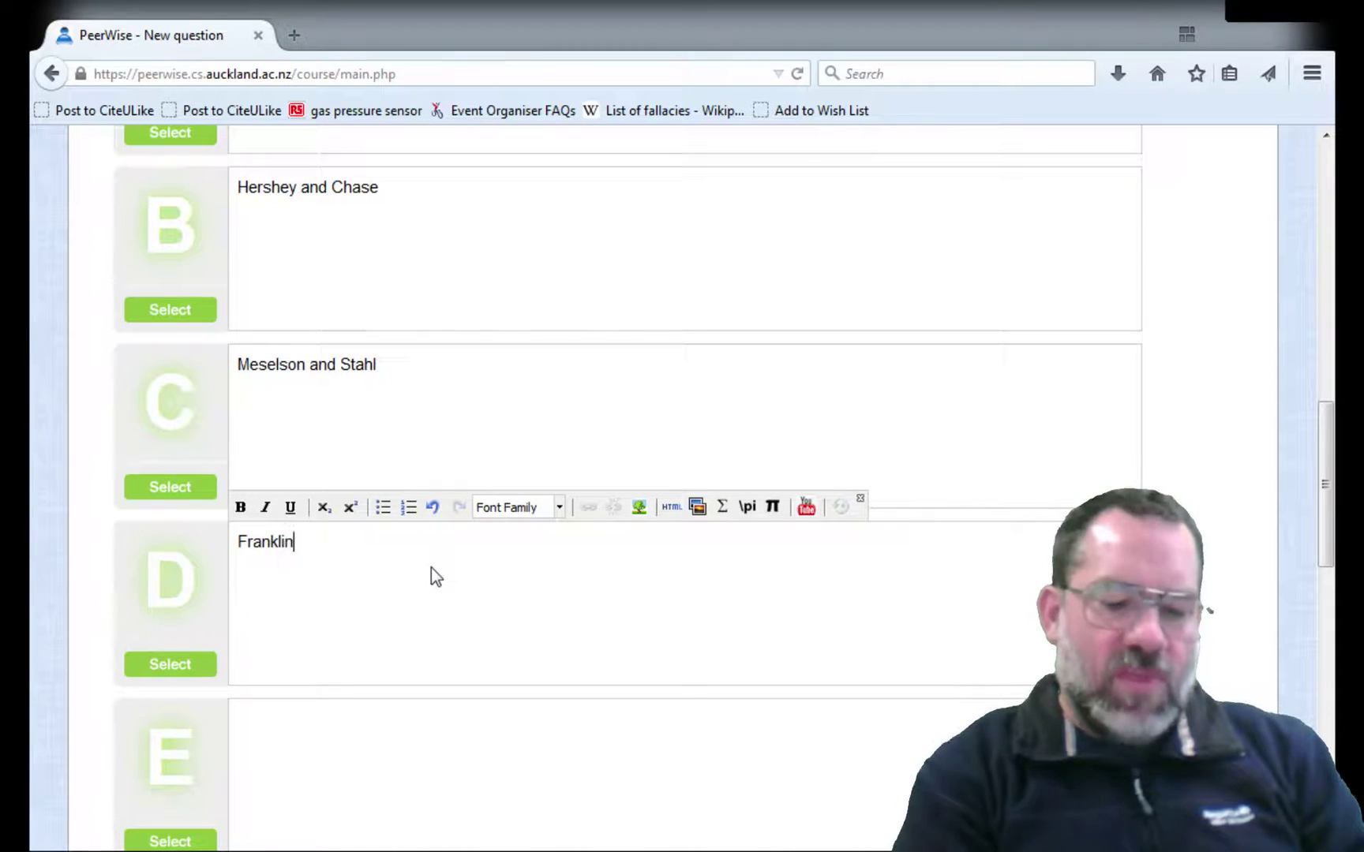
type(" and Wilkens")
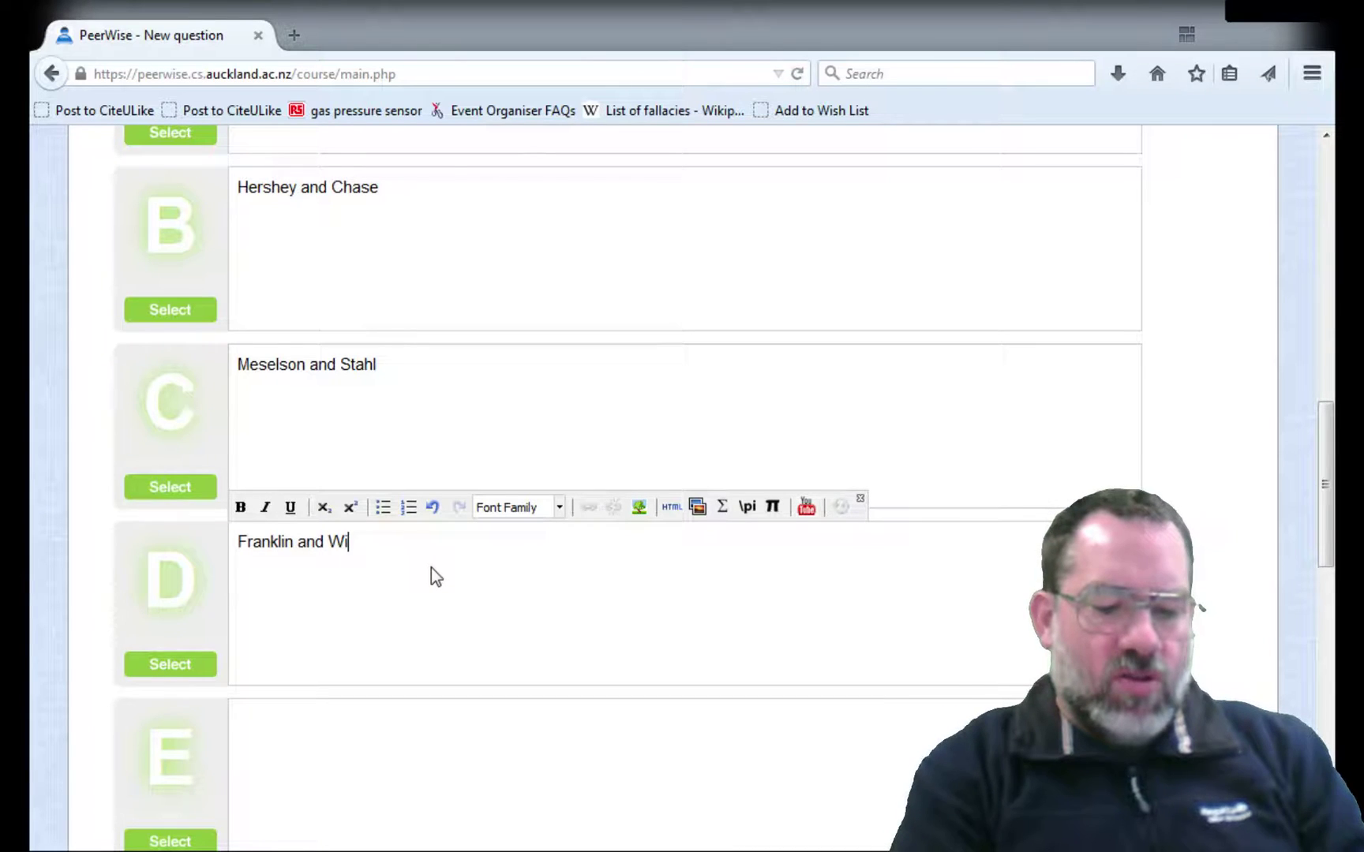
Enter 'Lineweaver and Burke' as alternative E
left_click(384, 742)
scroll(385, 742, "down", 1)
scroll(383, 742, "down", 1)
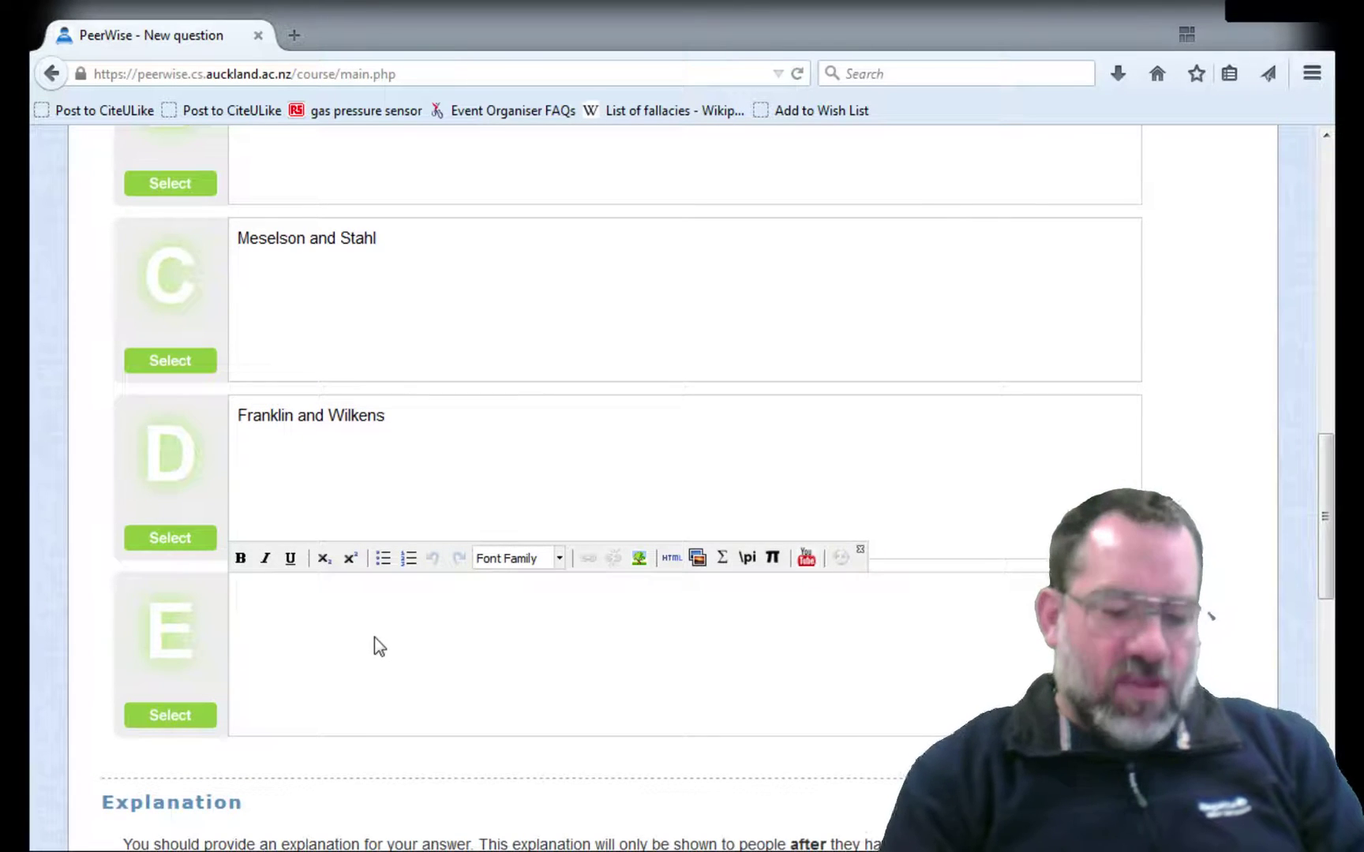
type("Linewea")
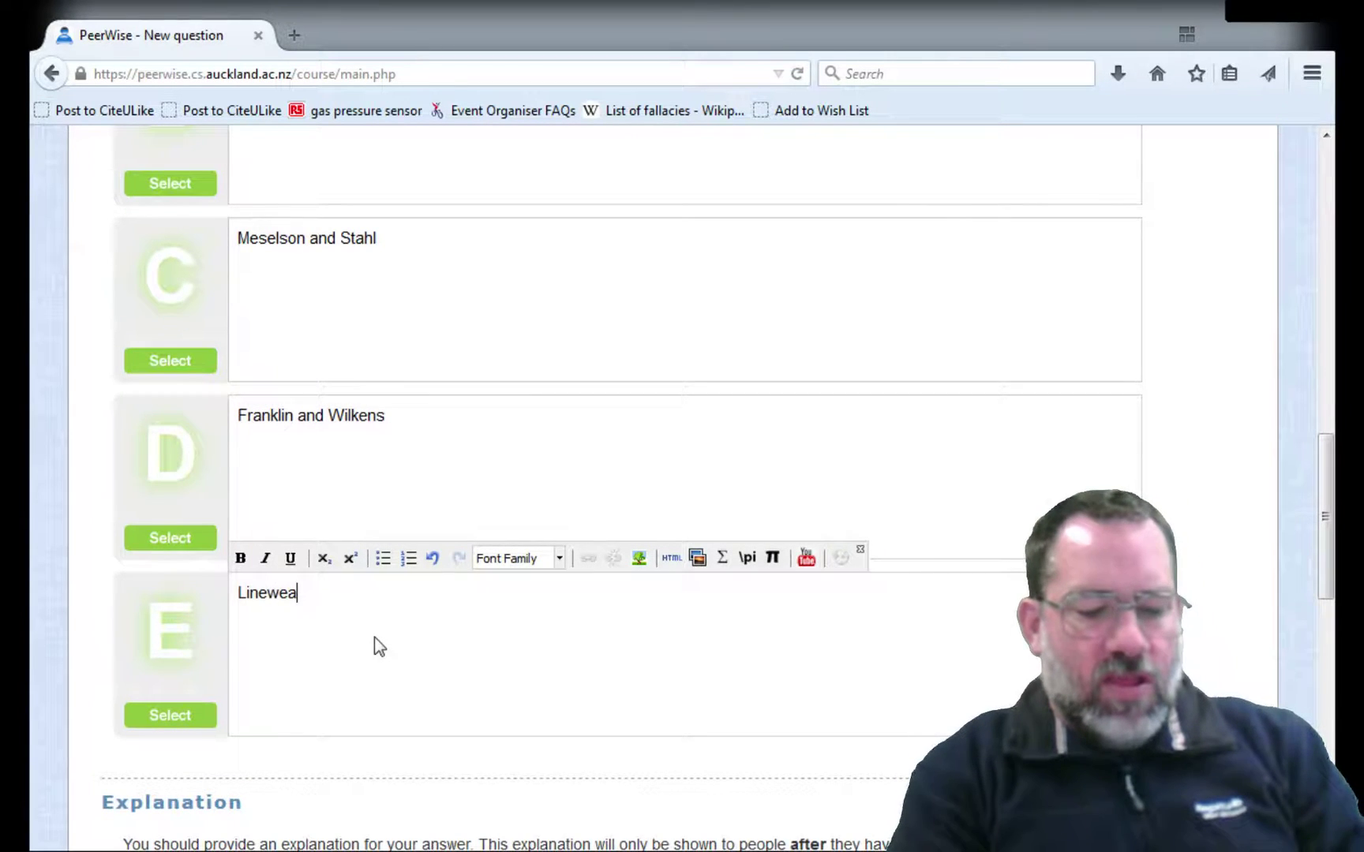
type("ver and Burke")
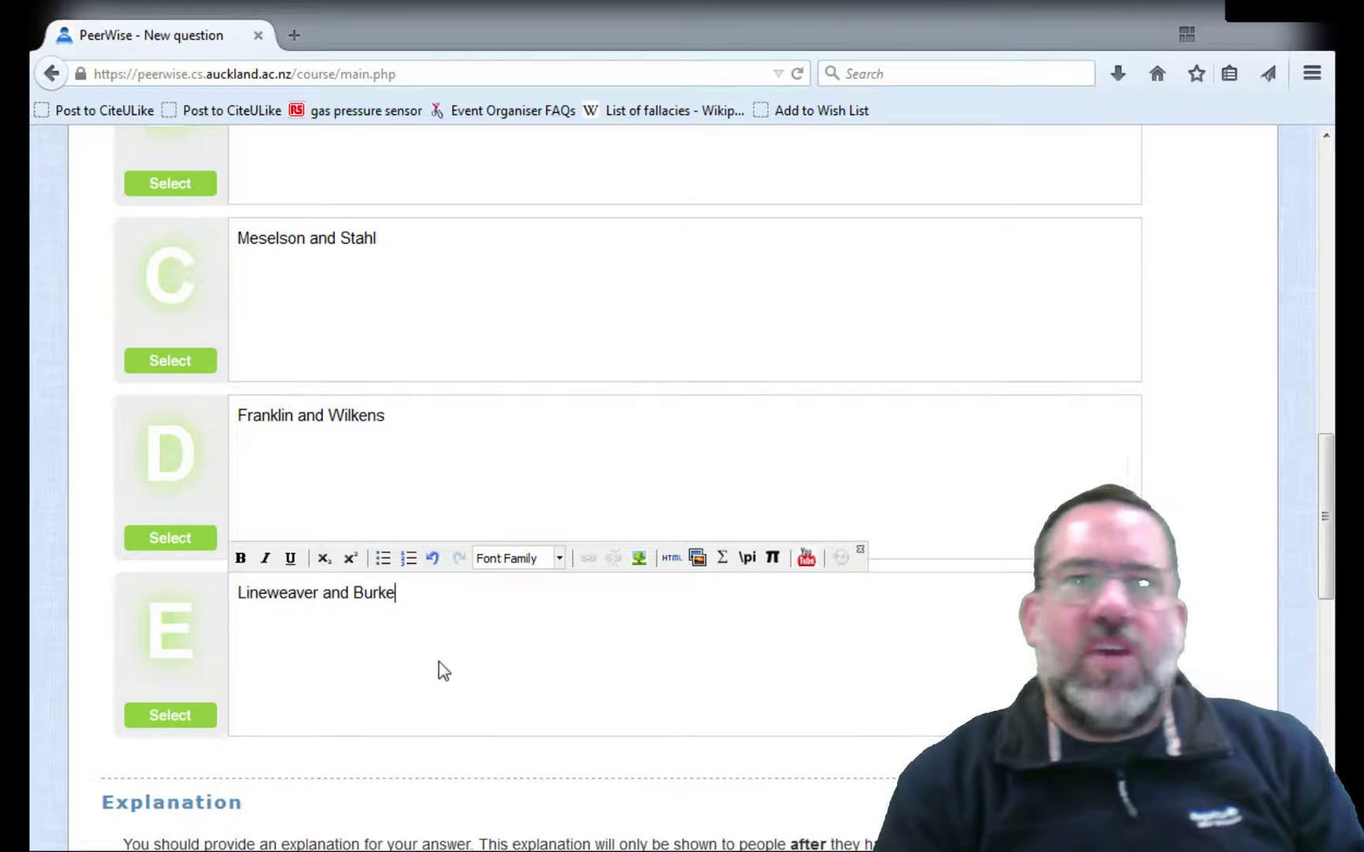
scroll(439, 667, "up", 4)
scroll(460, 655, "up", 2)
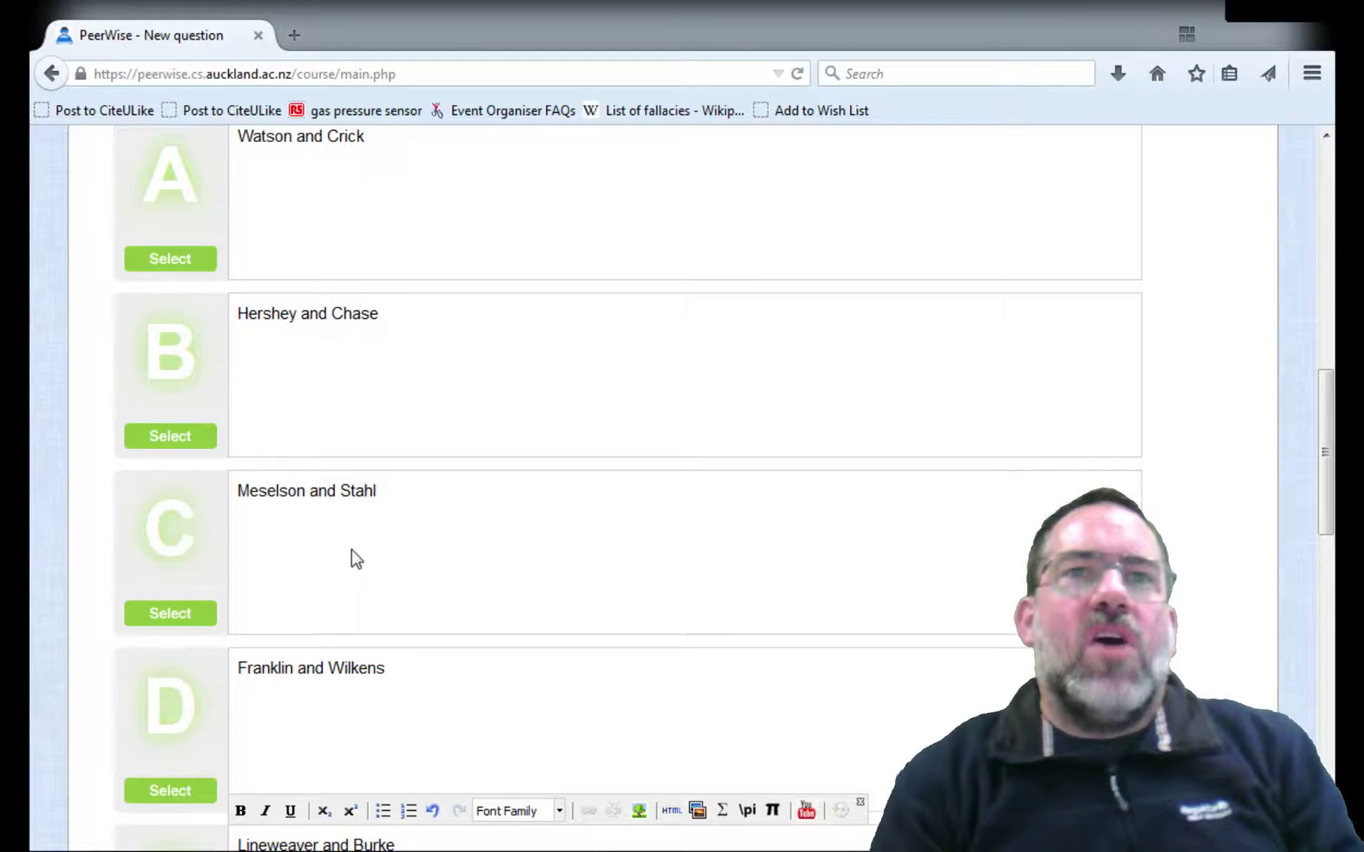
Select alternative C (Meselson and Stahl) as the correct answer
left_click(192, 623)
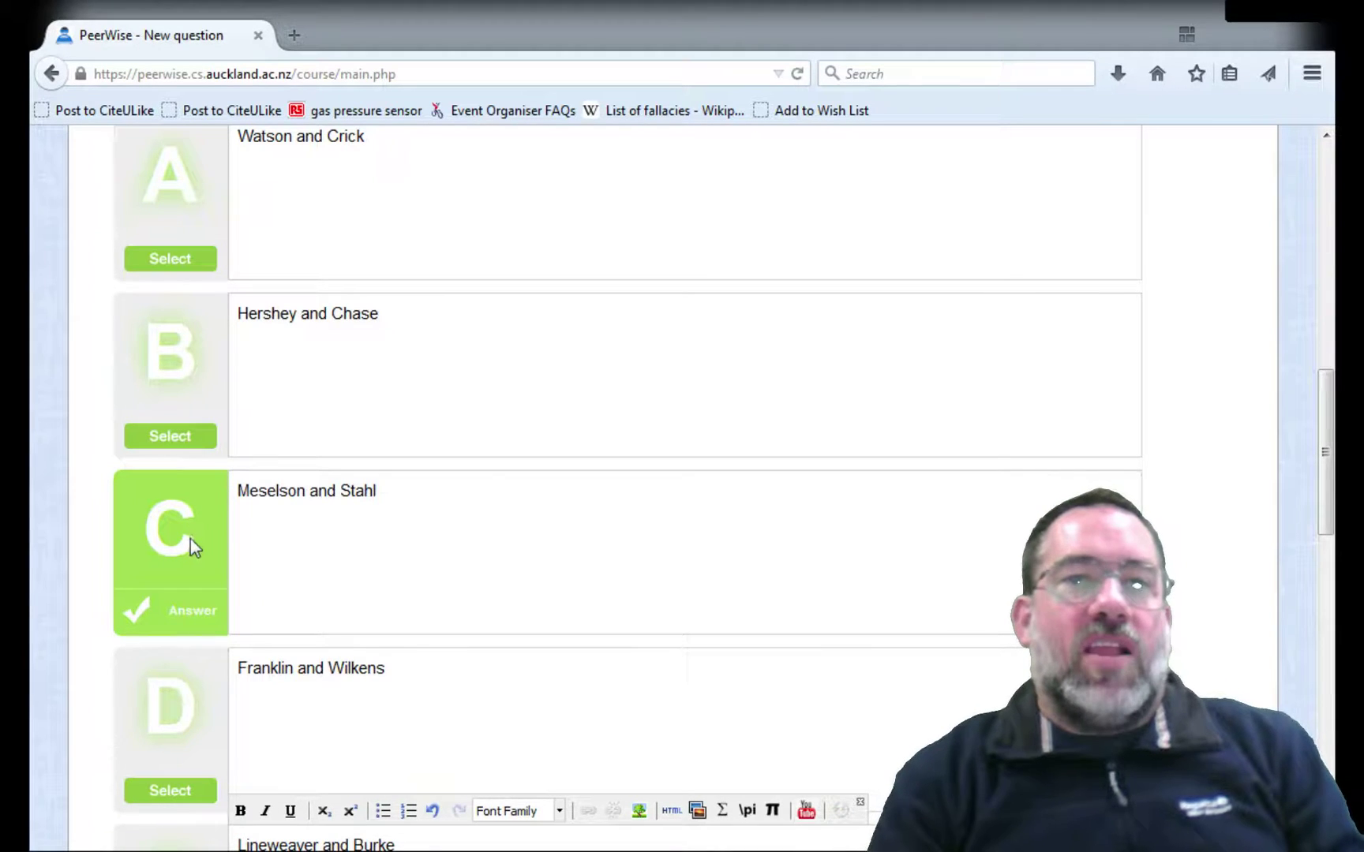
left_click(177, 432)
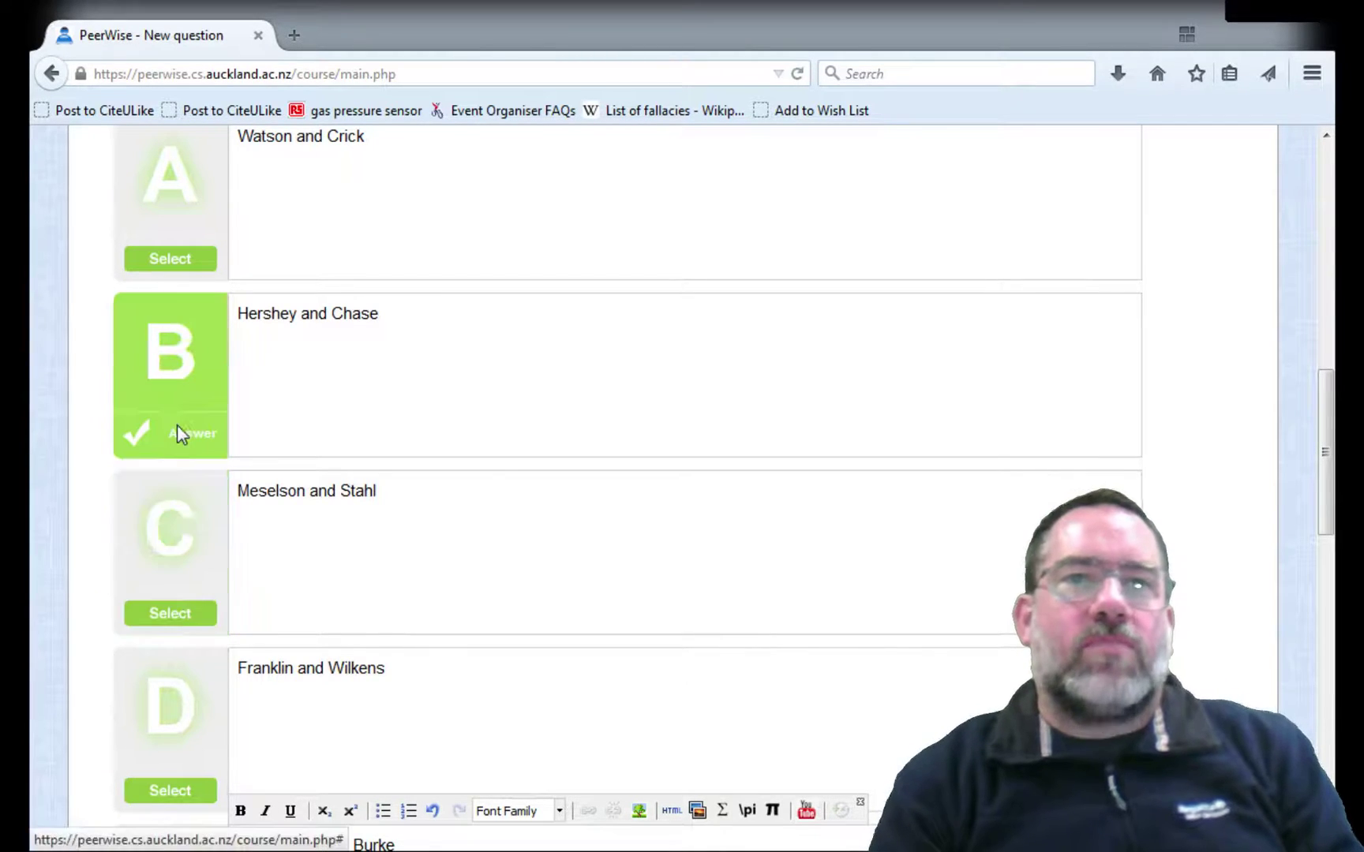
left_click(198, 265)
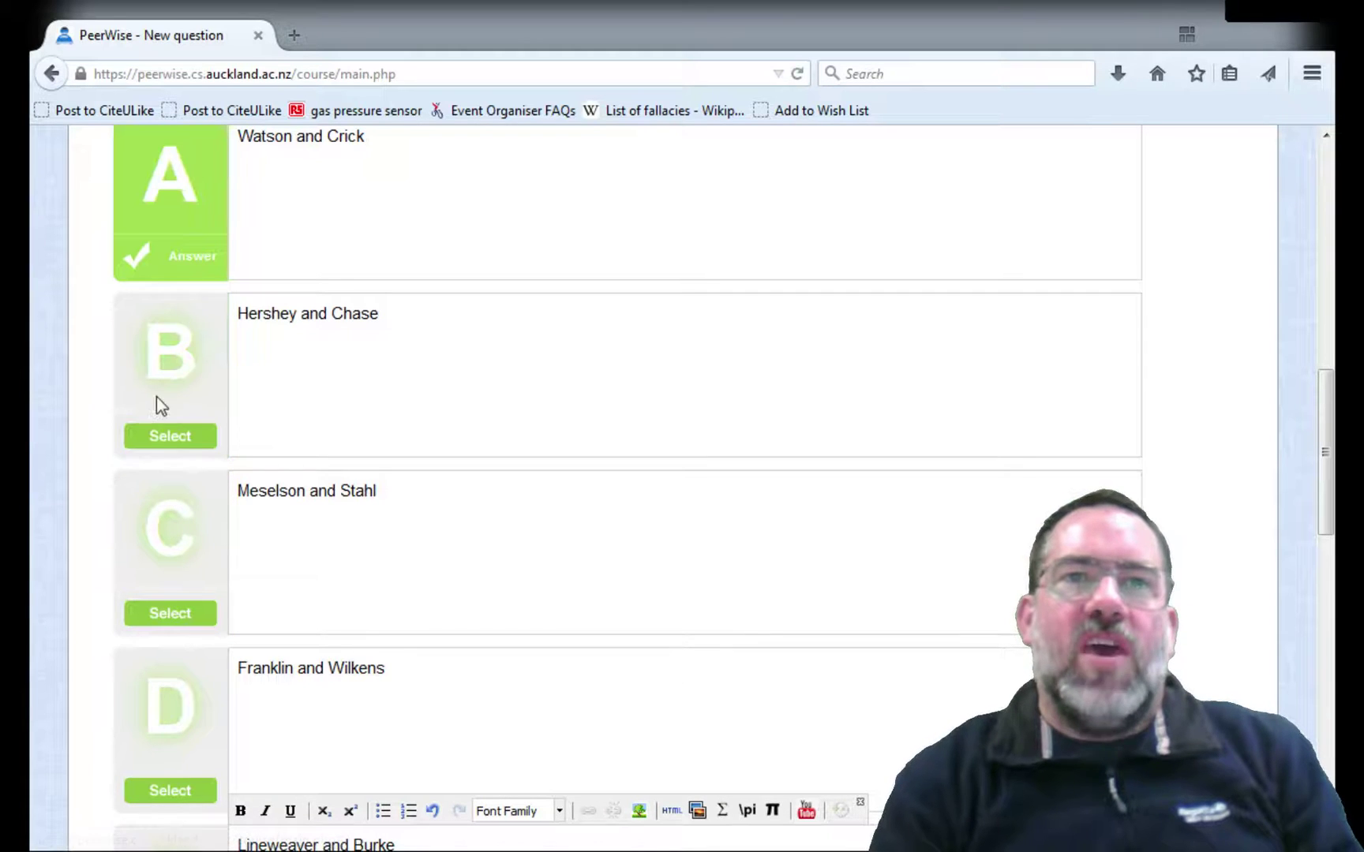
left_click(191, 615)
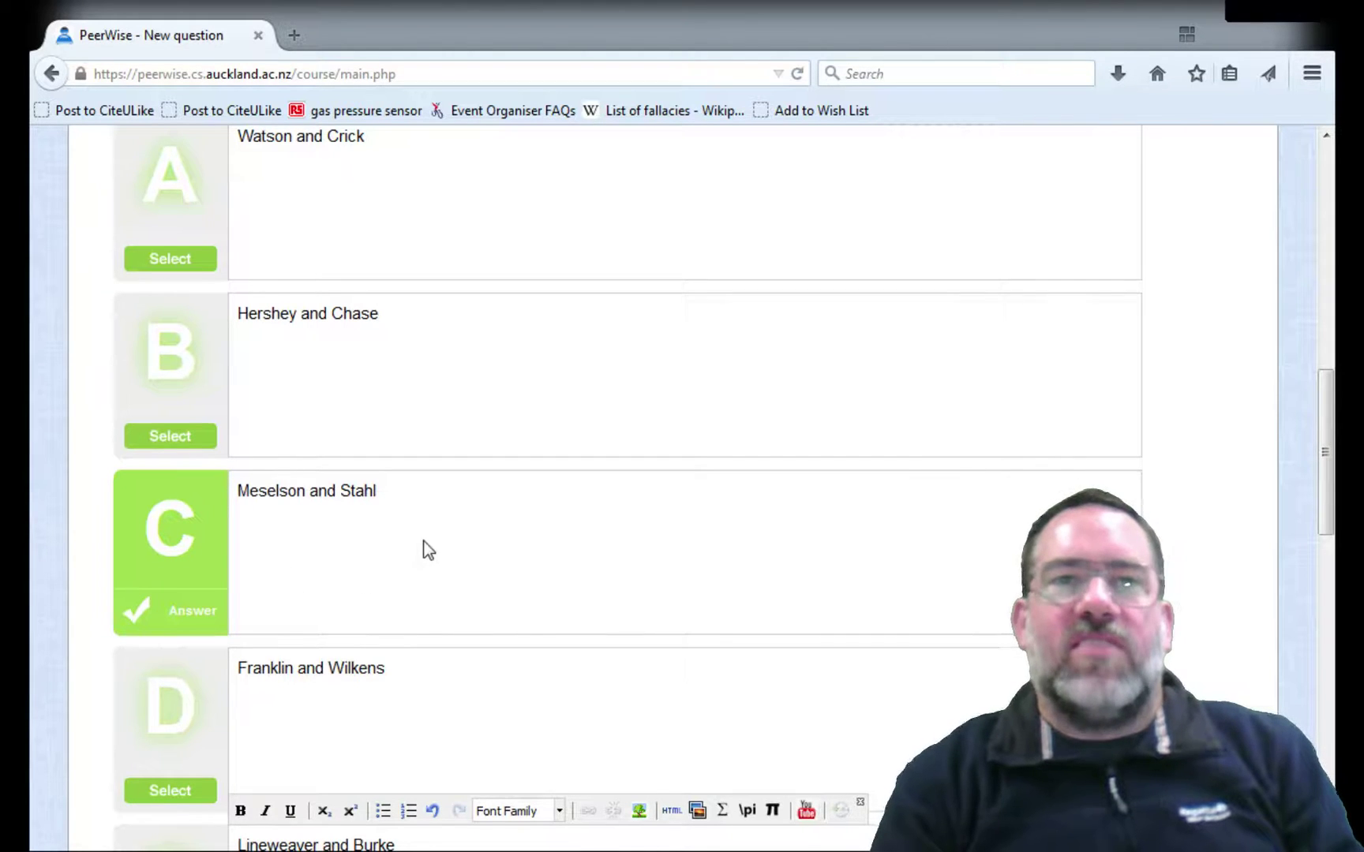
scroll(429, 550, "down", 5)
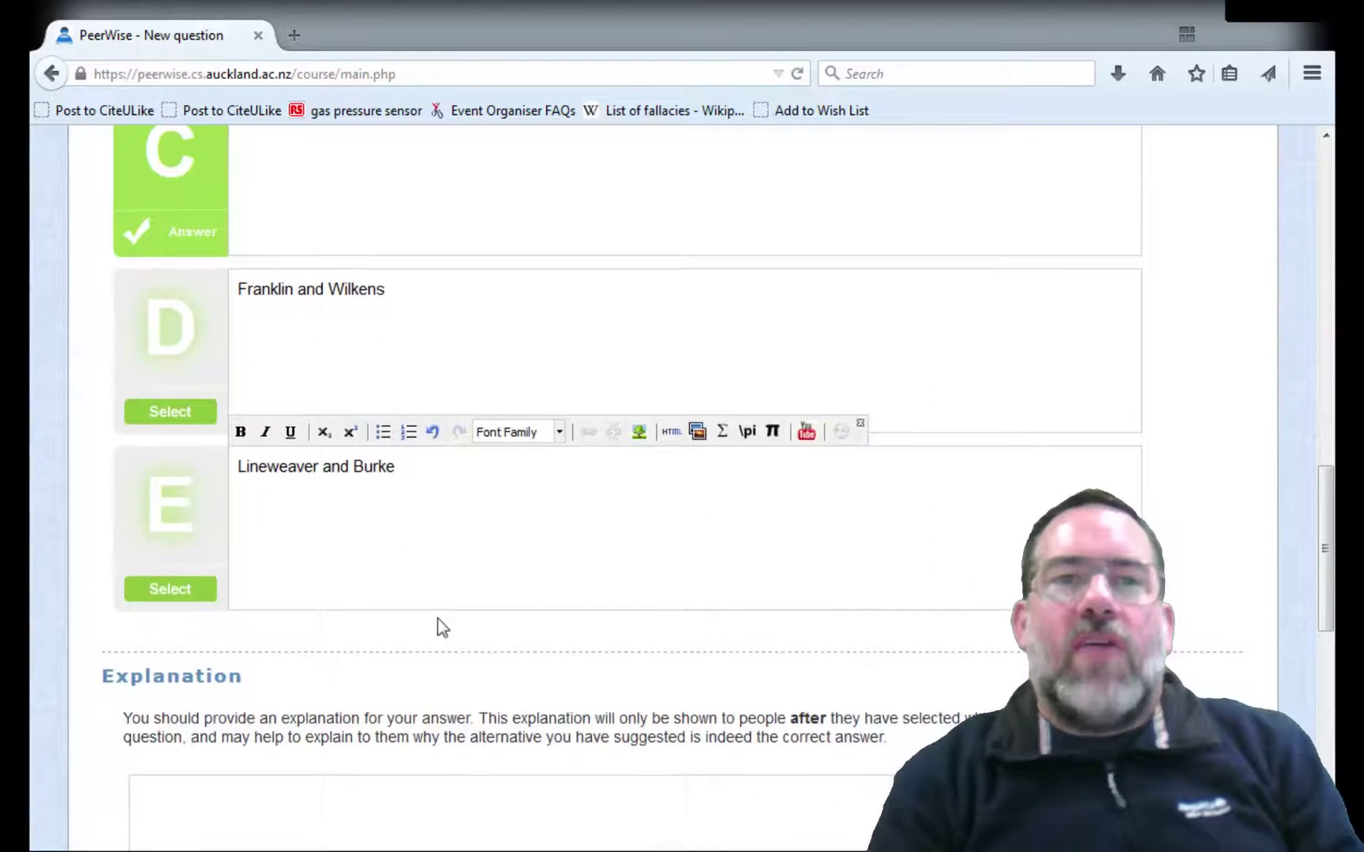
scroll(425, 597, "down", 5)
left_click(353, 474)
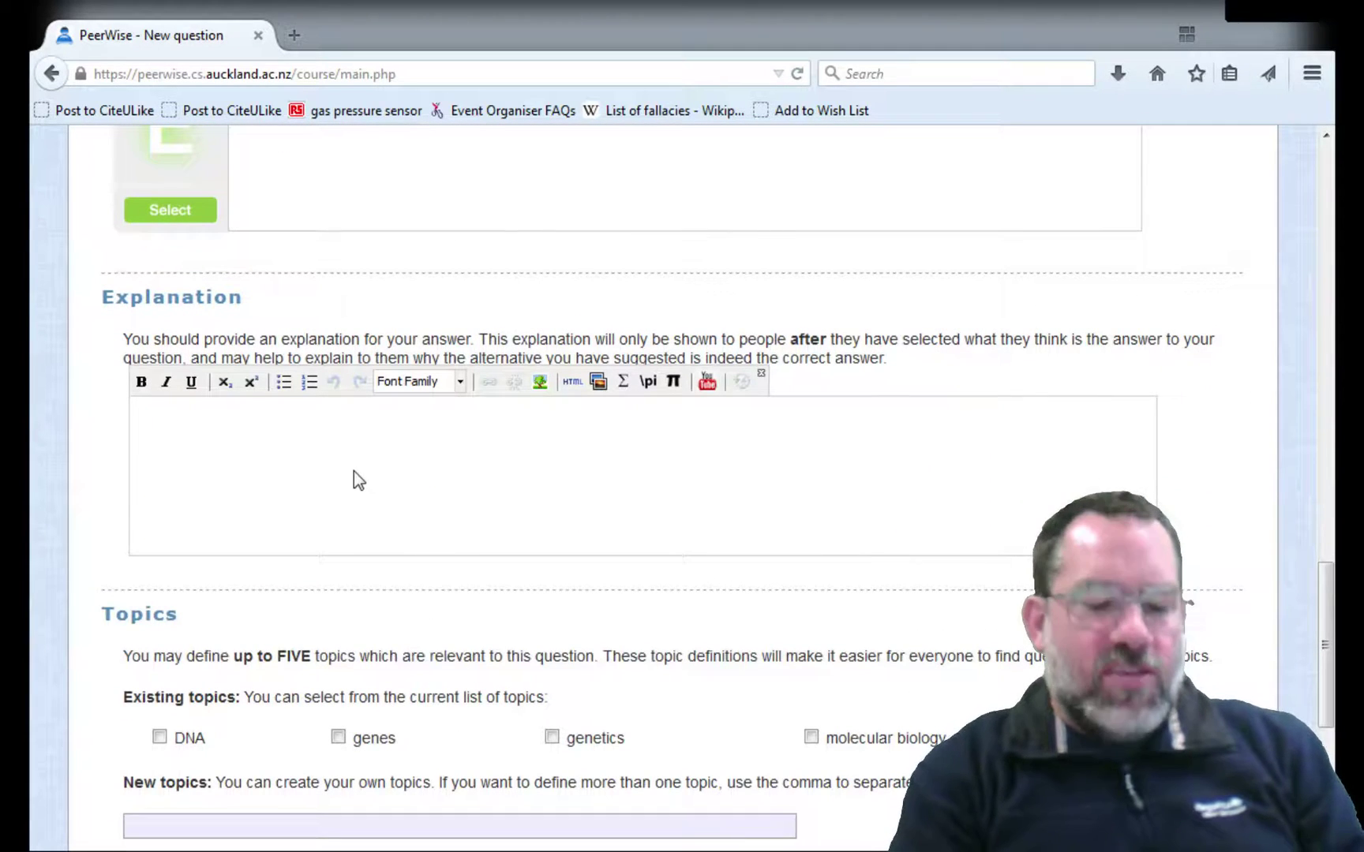
Type the explanation that Meselson and Stahl used isotope labels to show semi-conservative DNA replication
type("Thes")
key("BackSpace")
key("BackSpace")
key("BackSpace")
key("BackSpace")
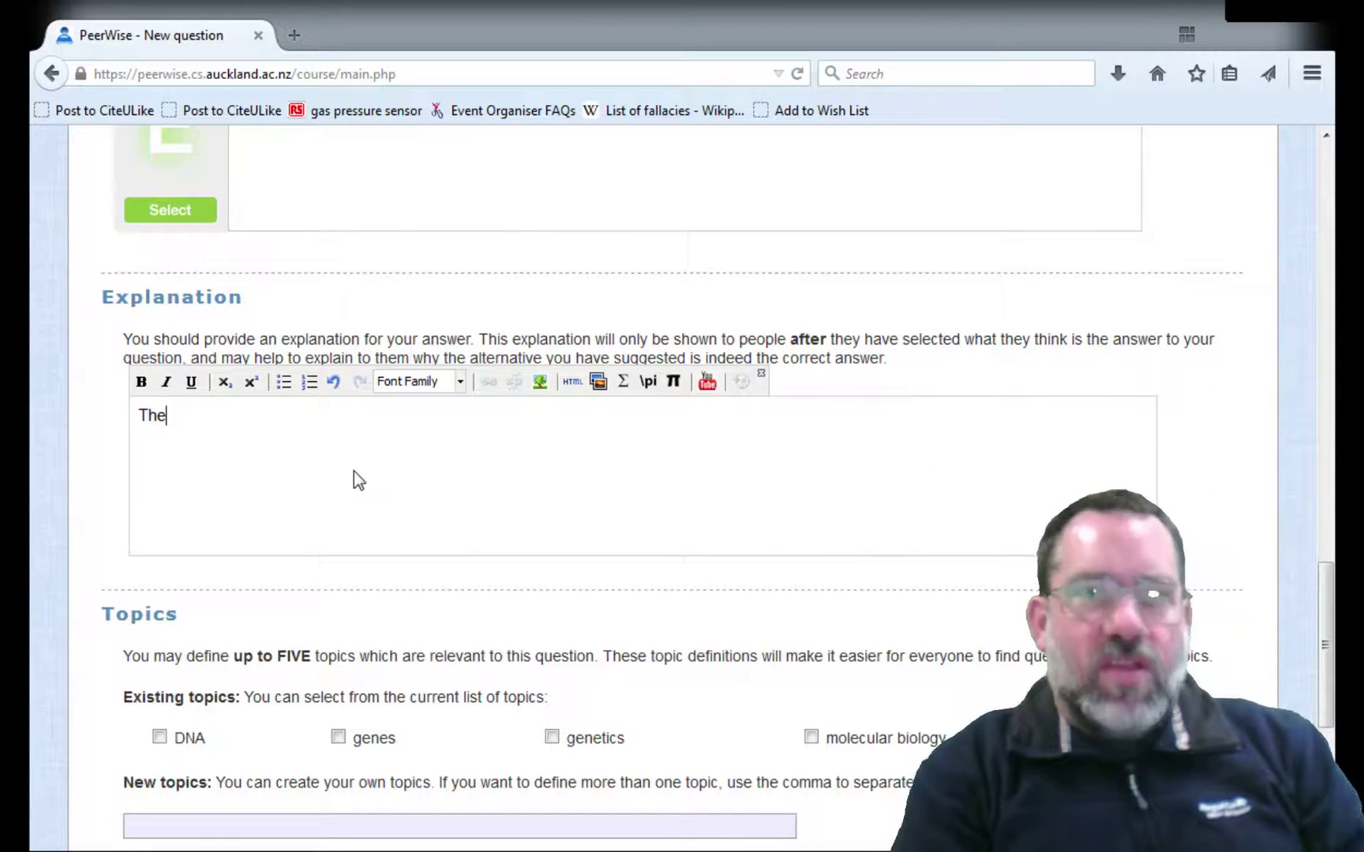
type("Mese")
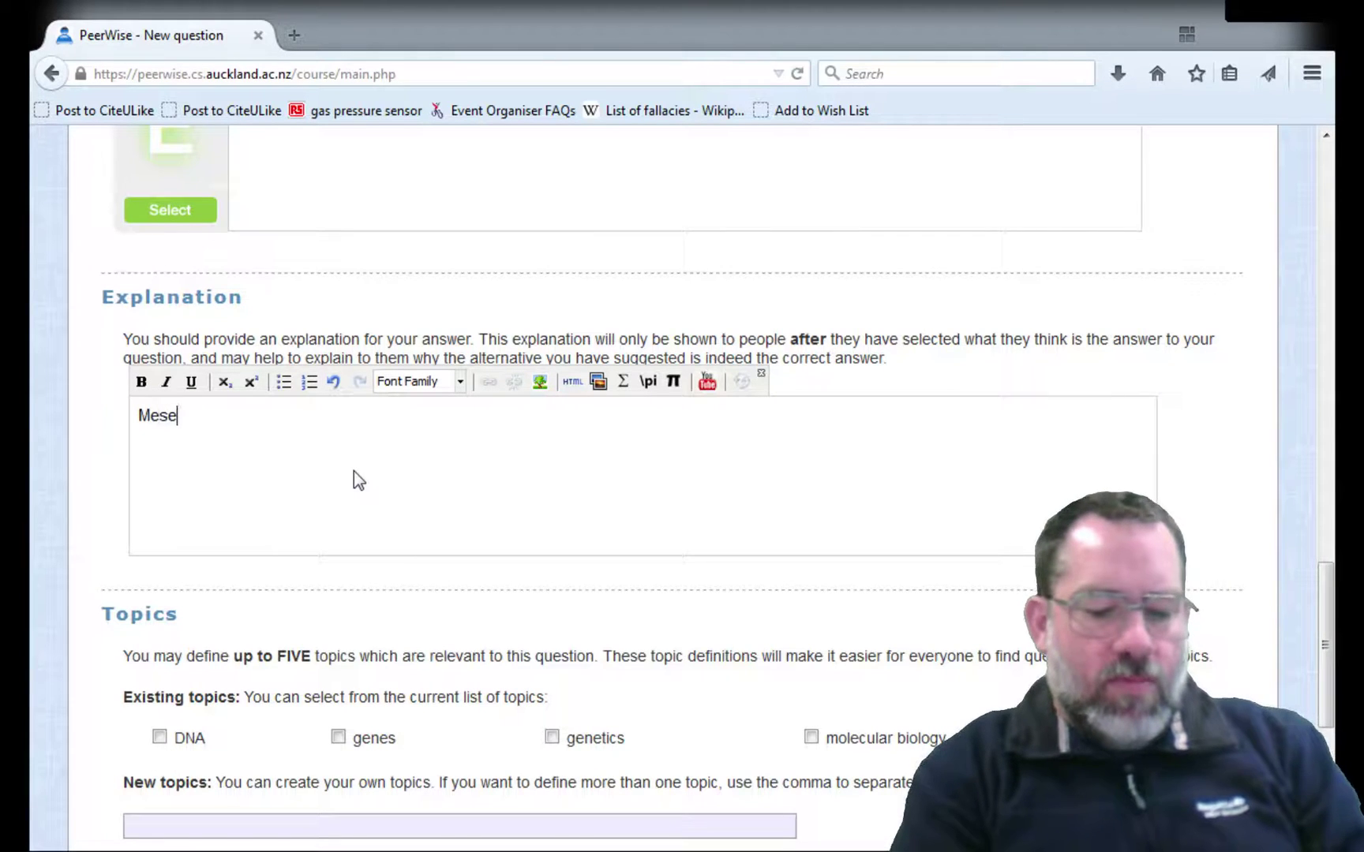
type("lson and St")
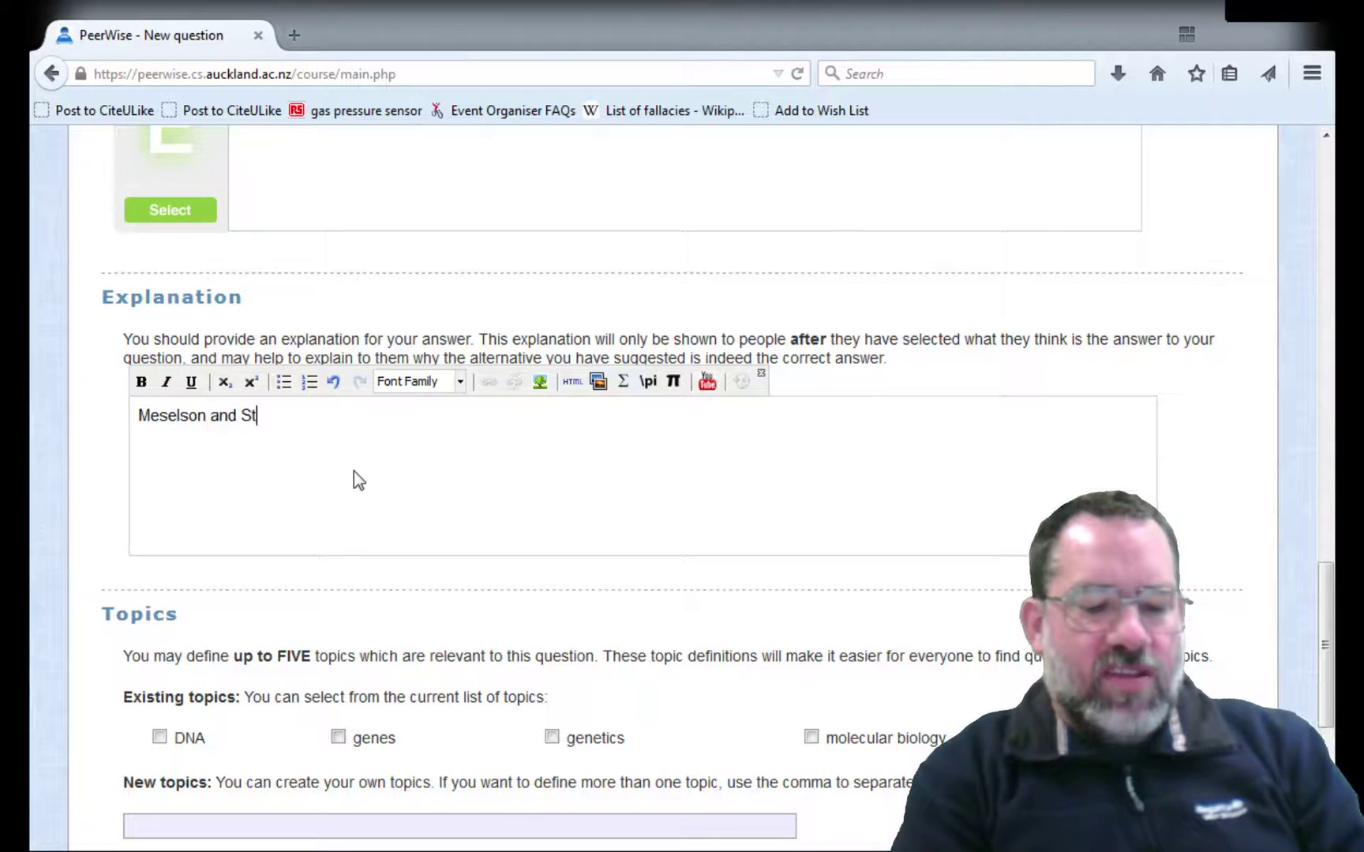
type("ahl used ")
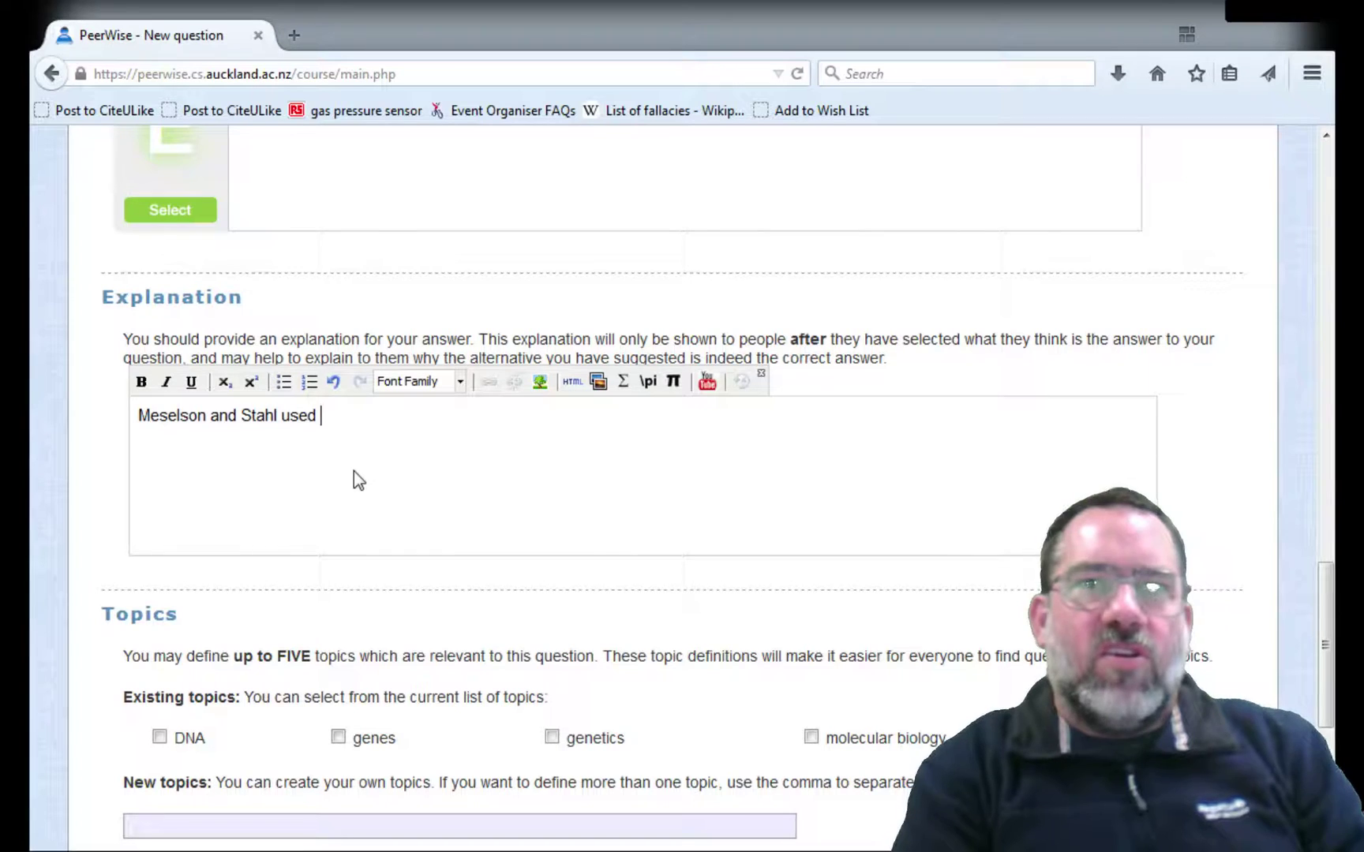
type("different")
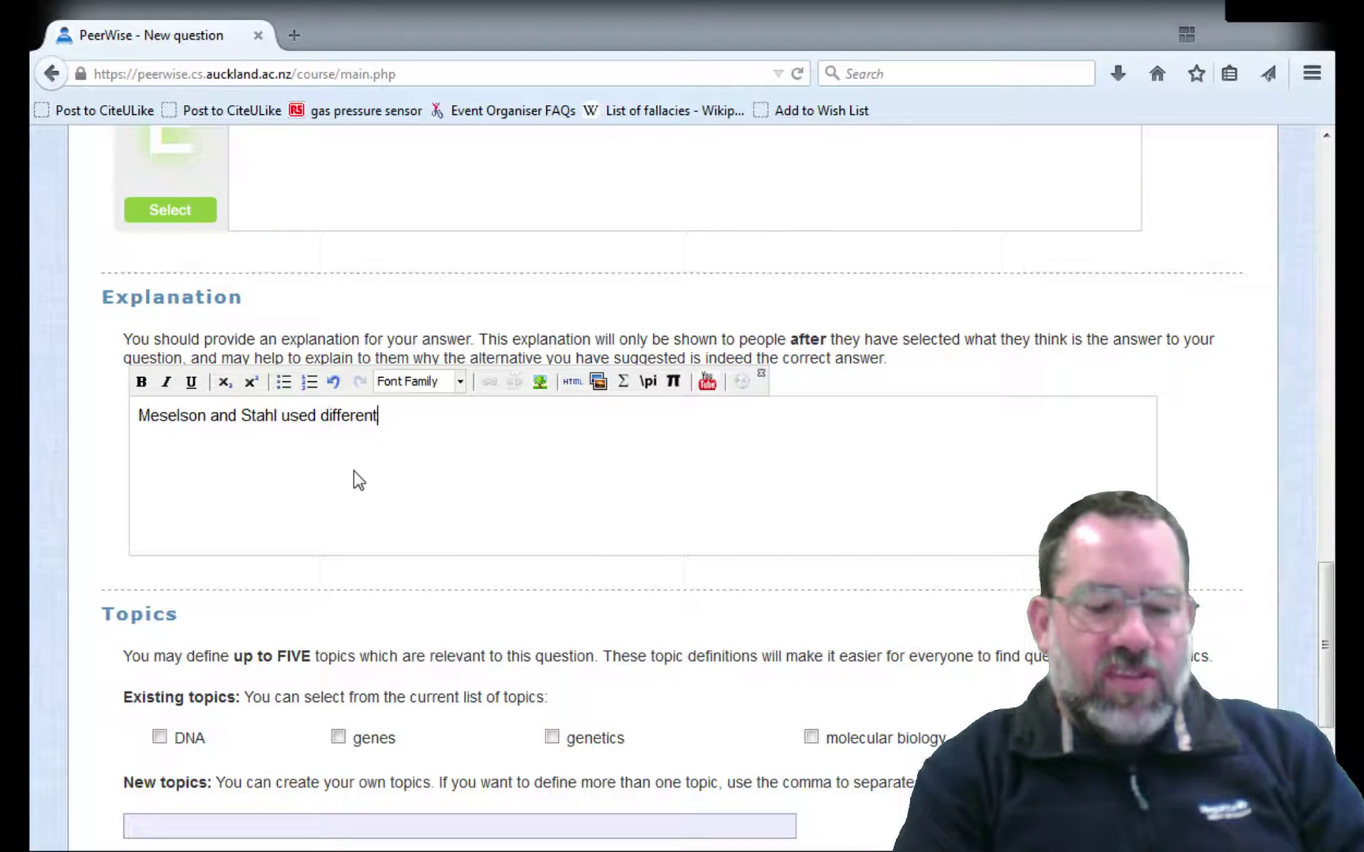
type(" isotop")
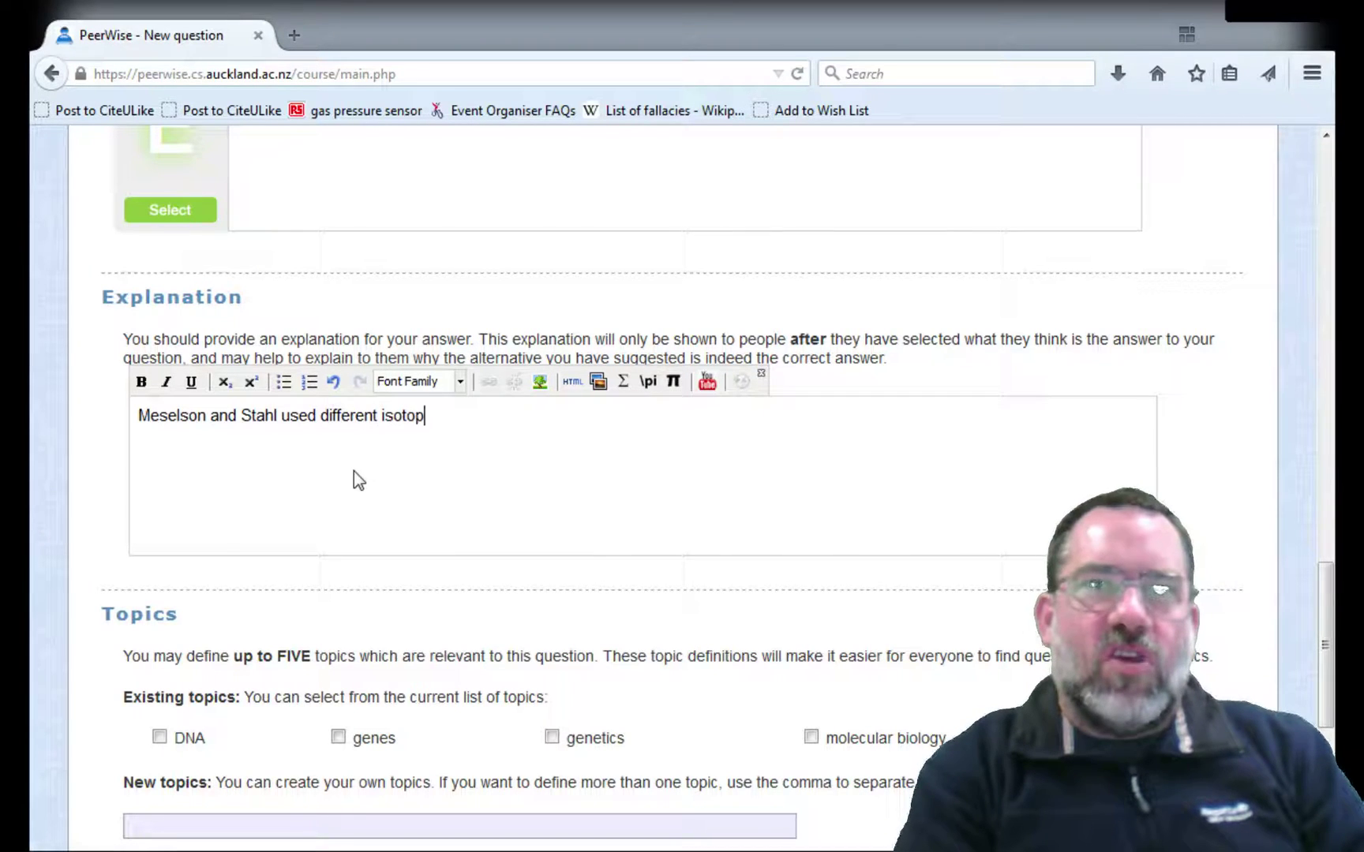
type("e labels to")
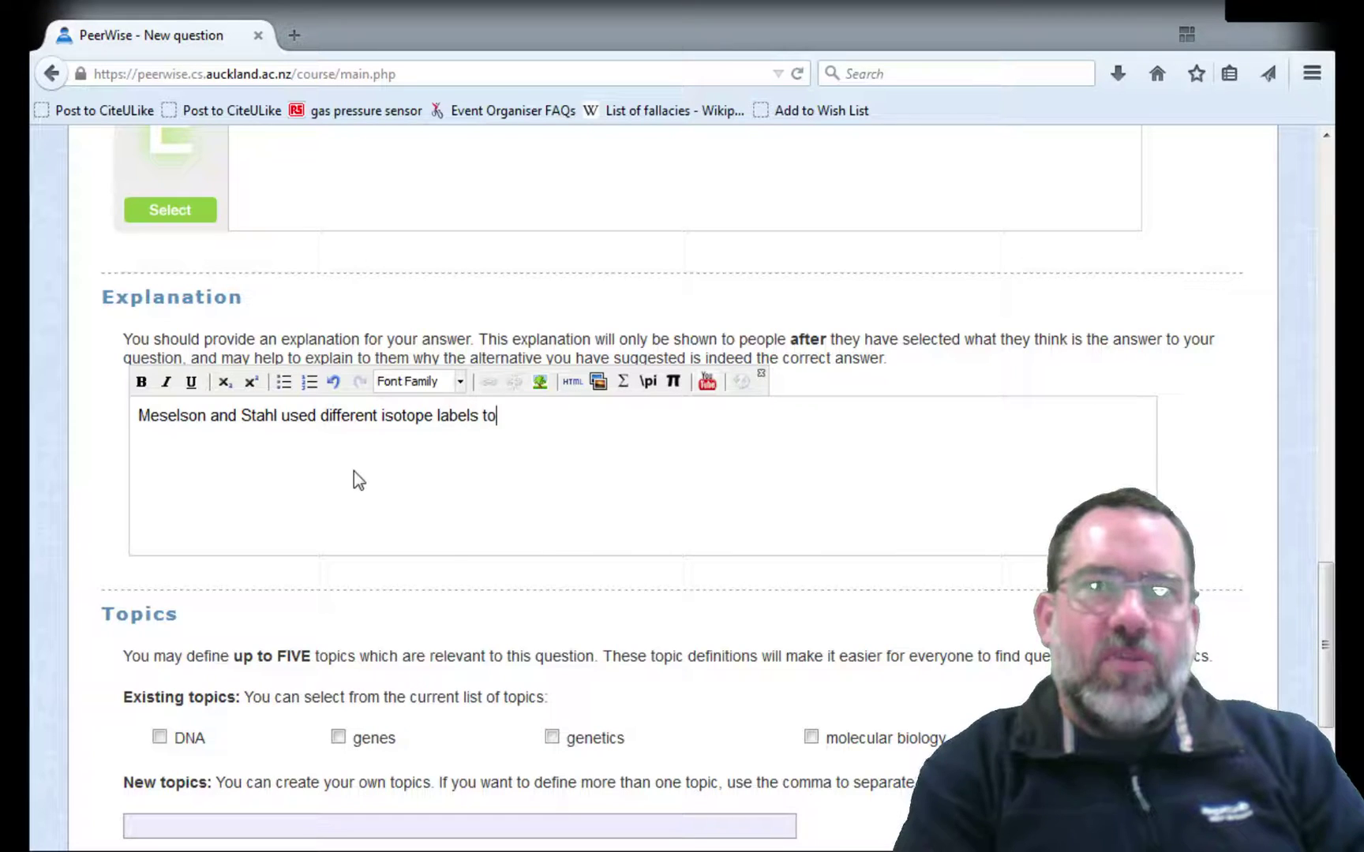
type(" demonstrate")
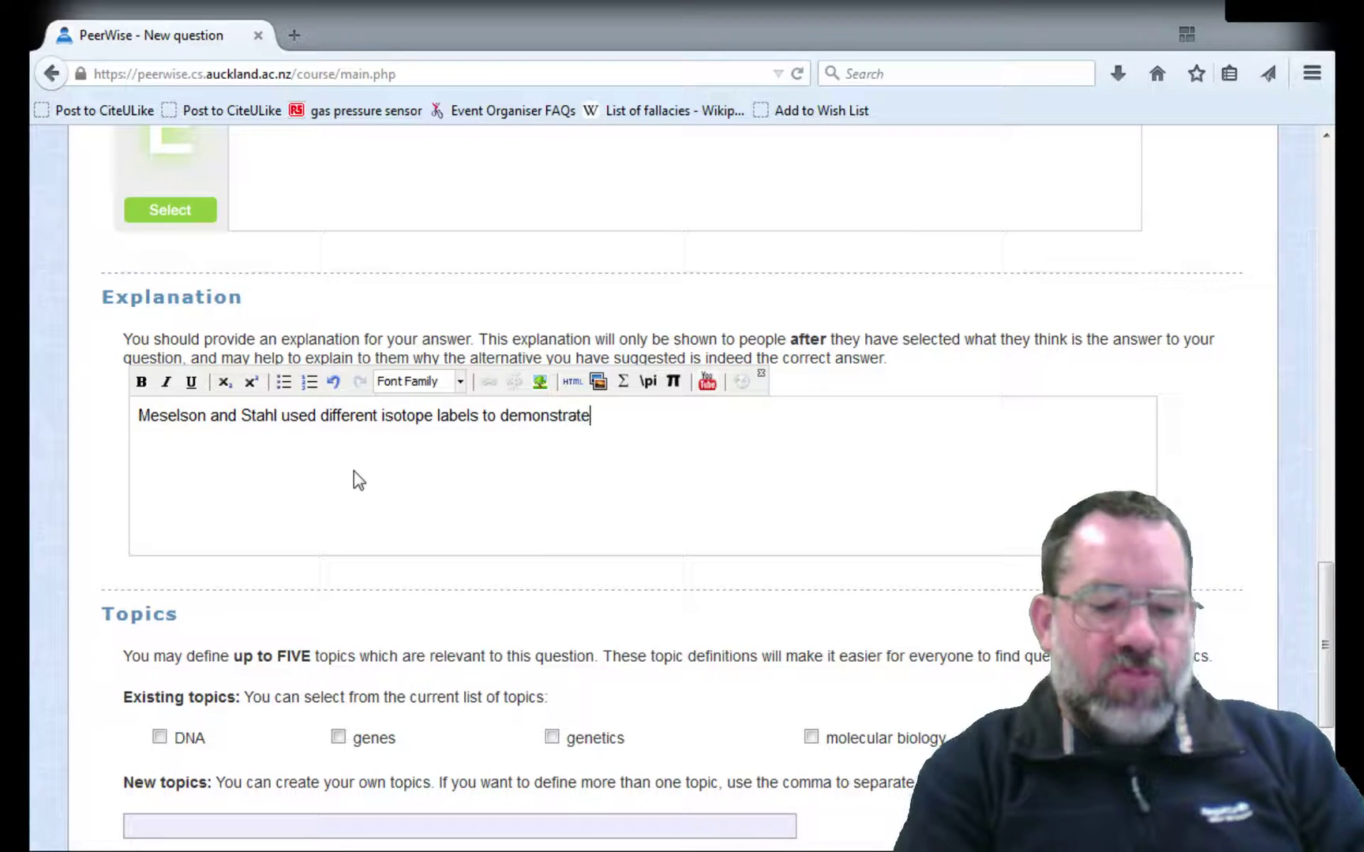
type(" that DNA")
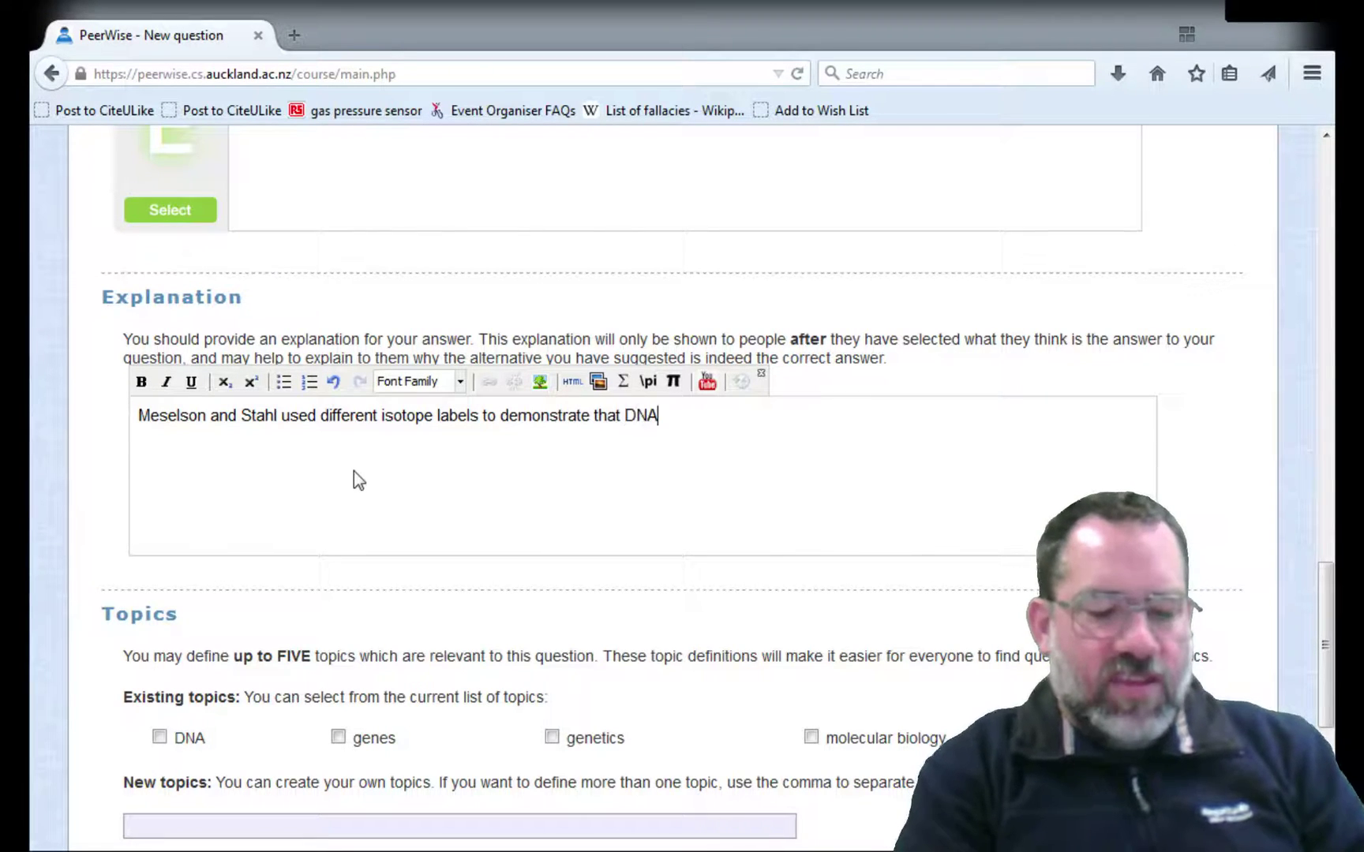
type(" is replic")
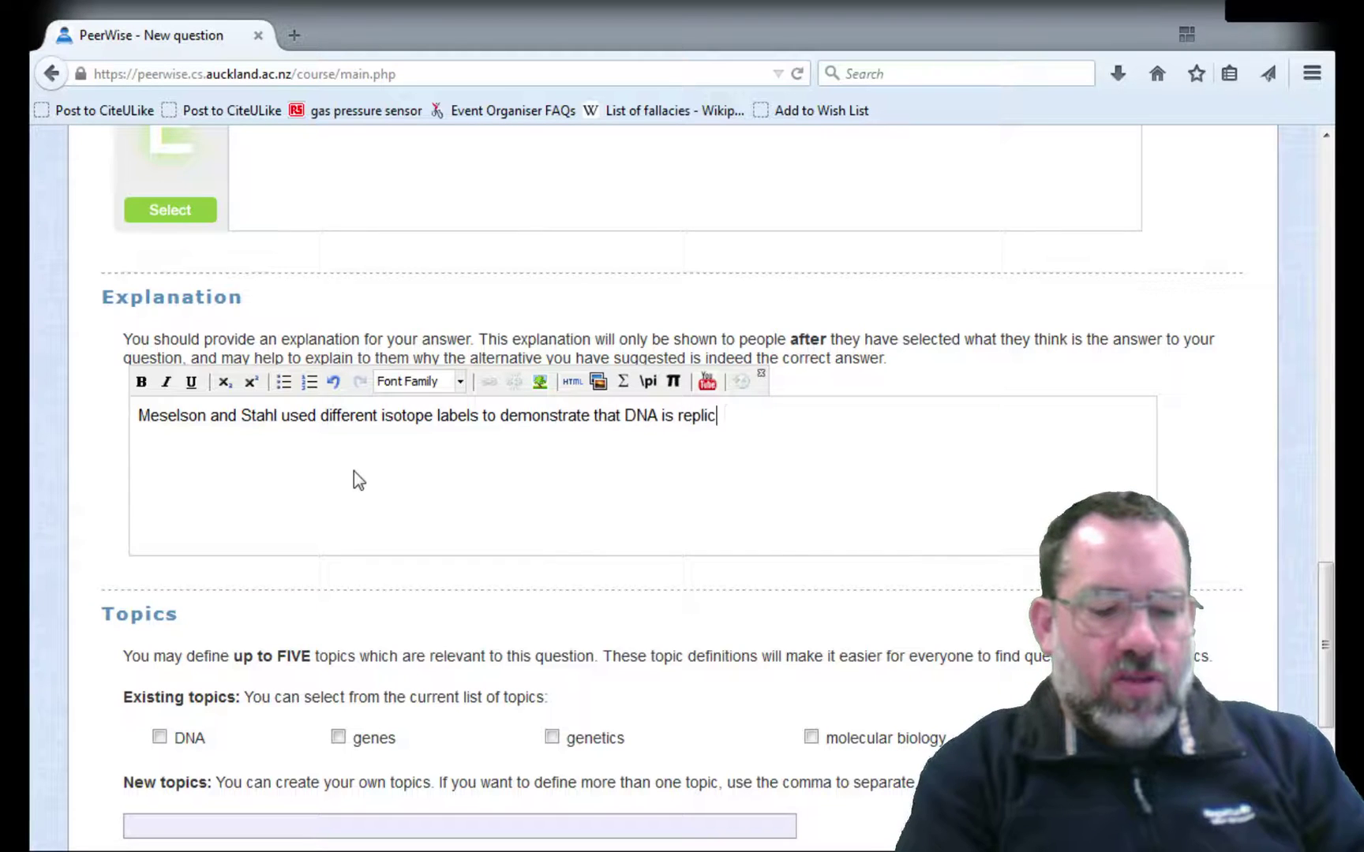
type("ated via a semi")
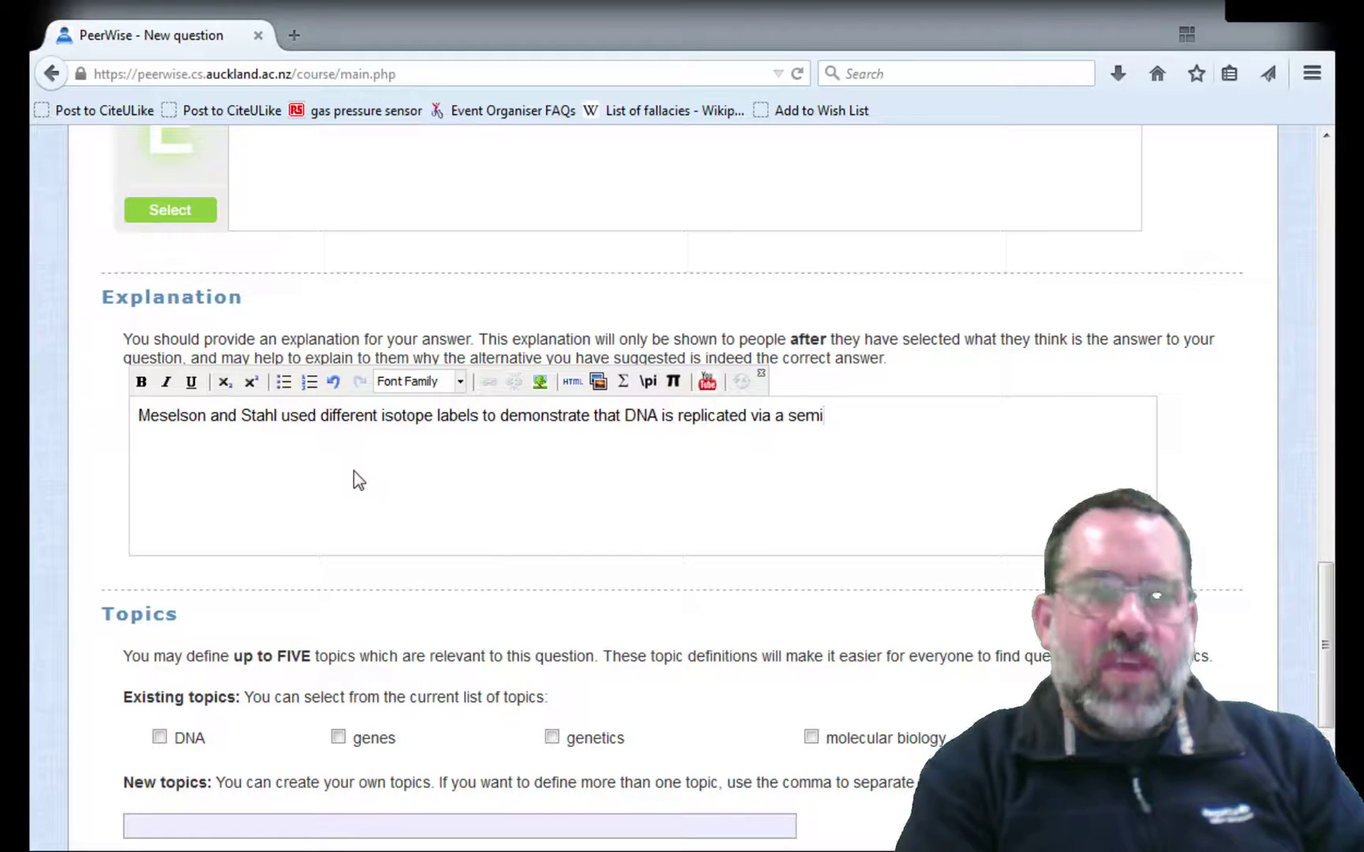
type(" conservativ")
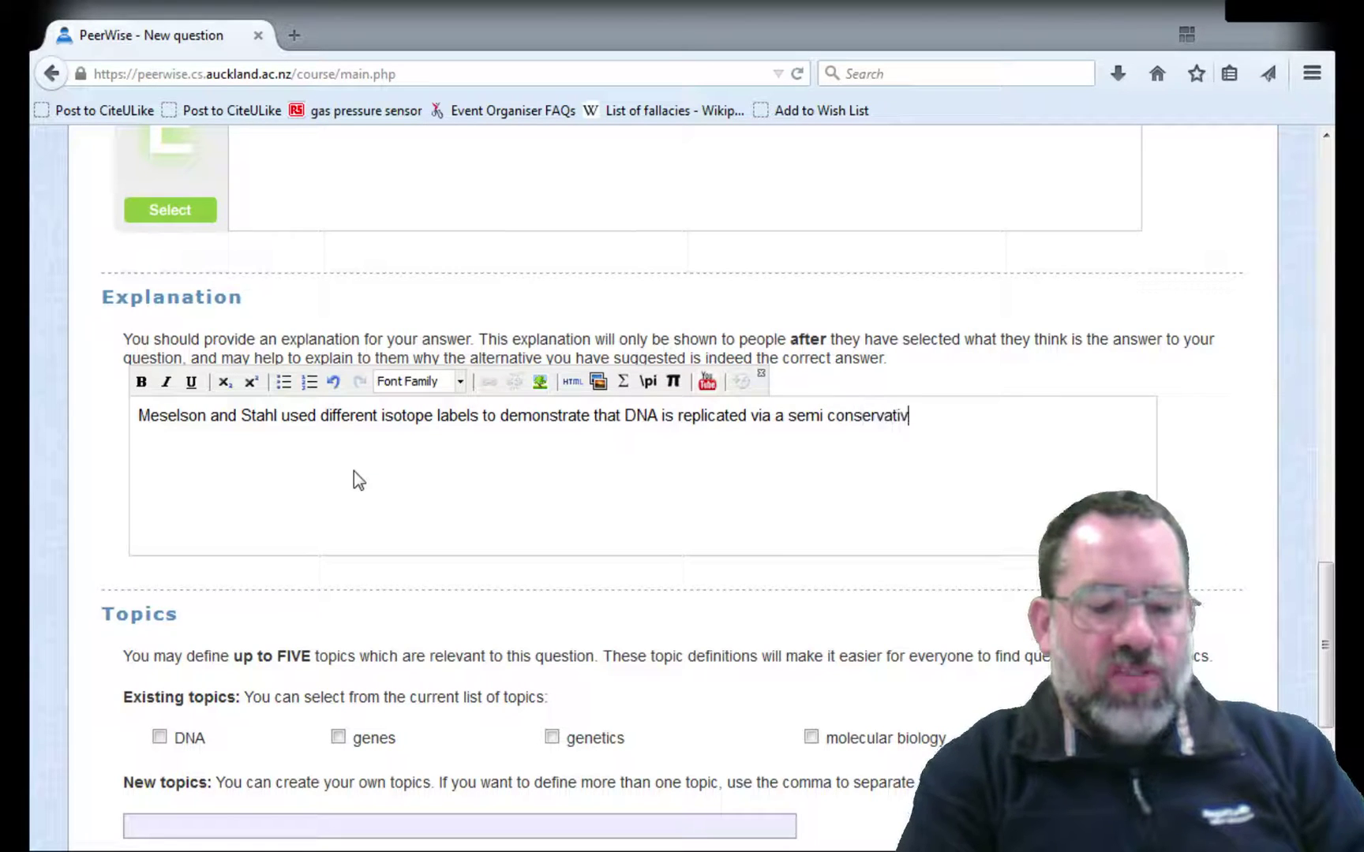
type("e meachani")
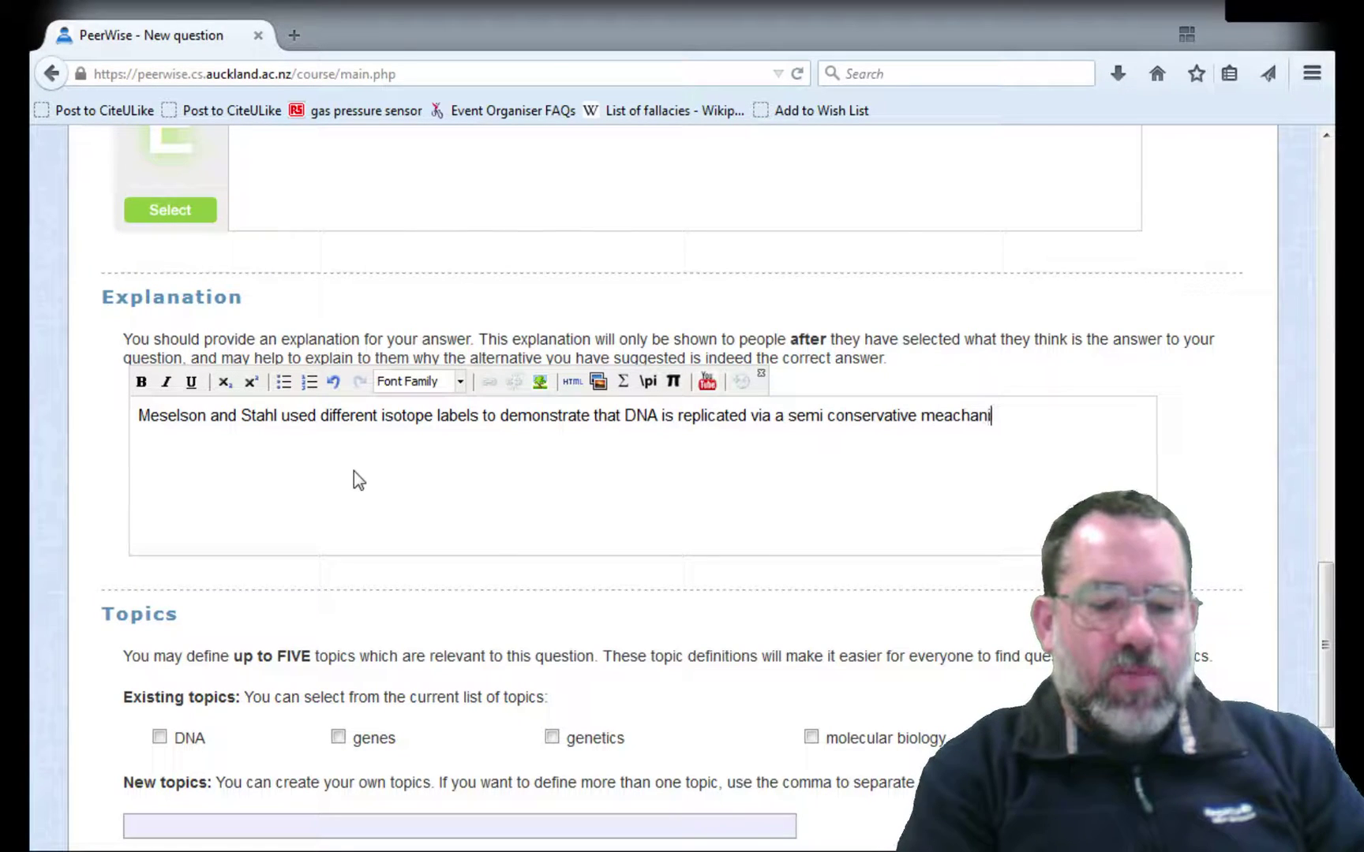
type("sm")
key("Left")
key("Left")
key("Left")
key("Left")
key("Left")
key("Left")
key("Left")
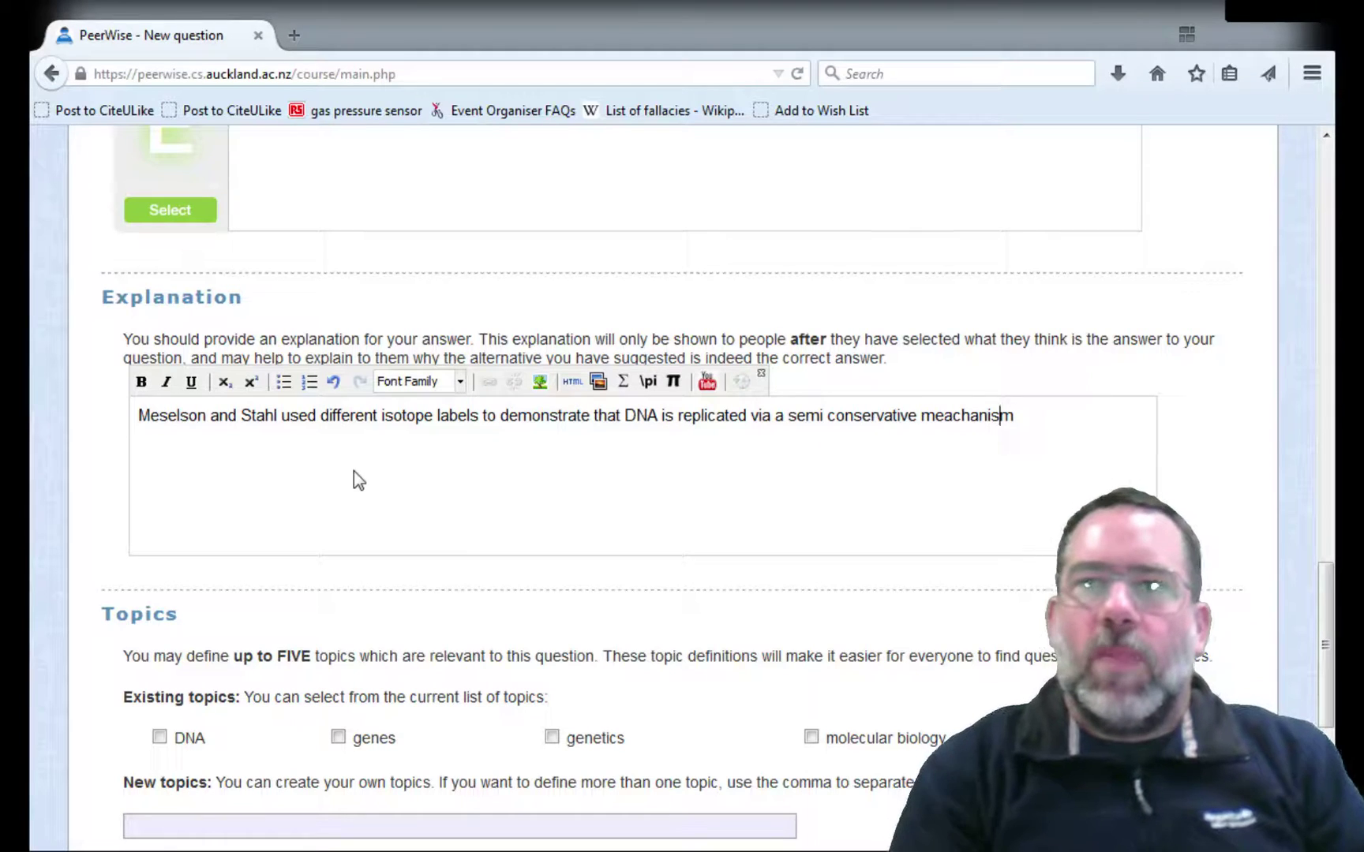
key("BackSpace")
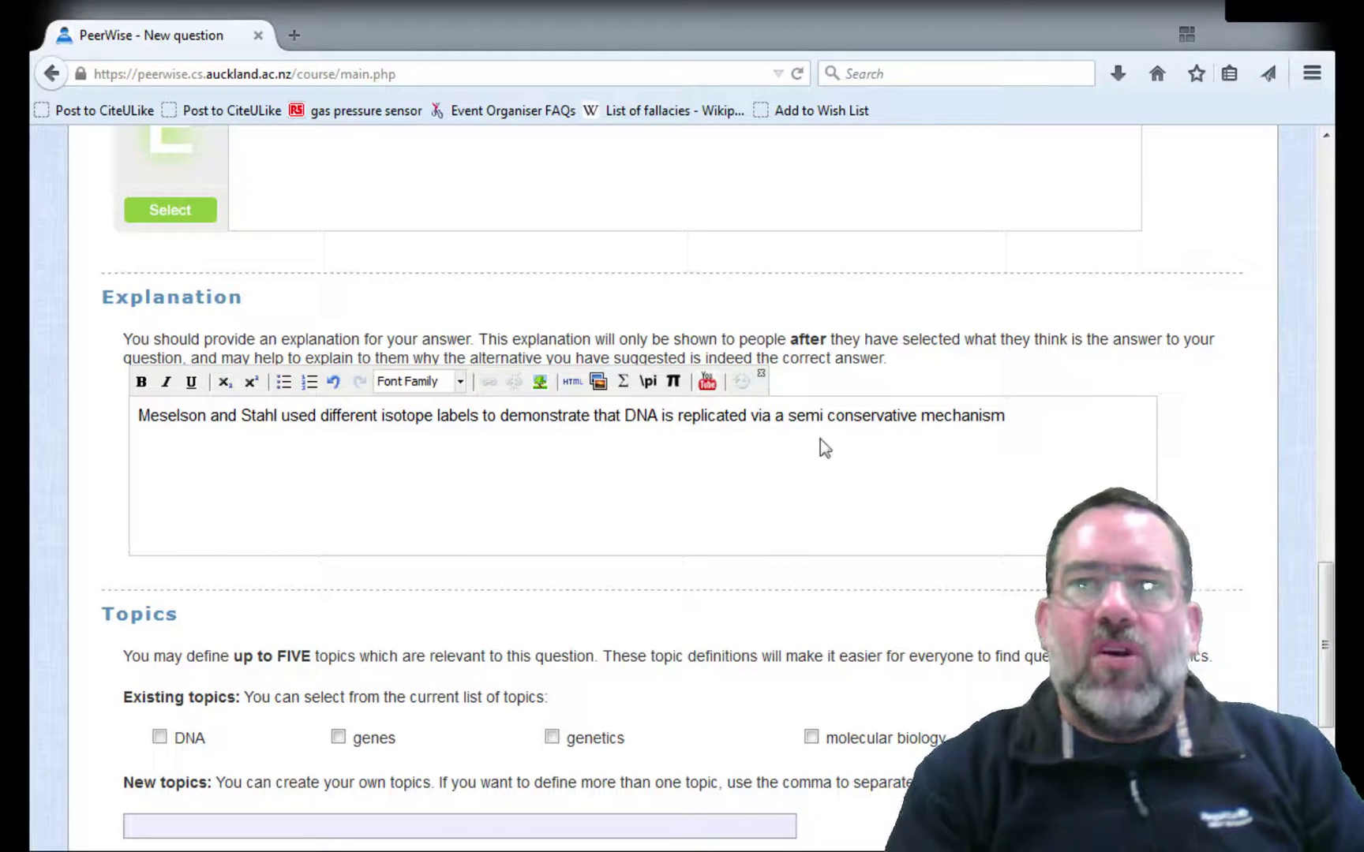
Hyphenate 'semi-conservative' in the explanation
left_click(830, 416)
key("BackSpace")
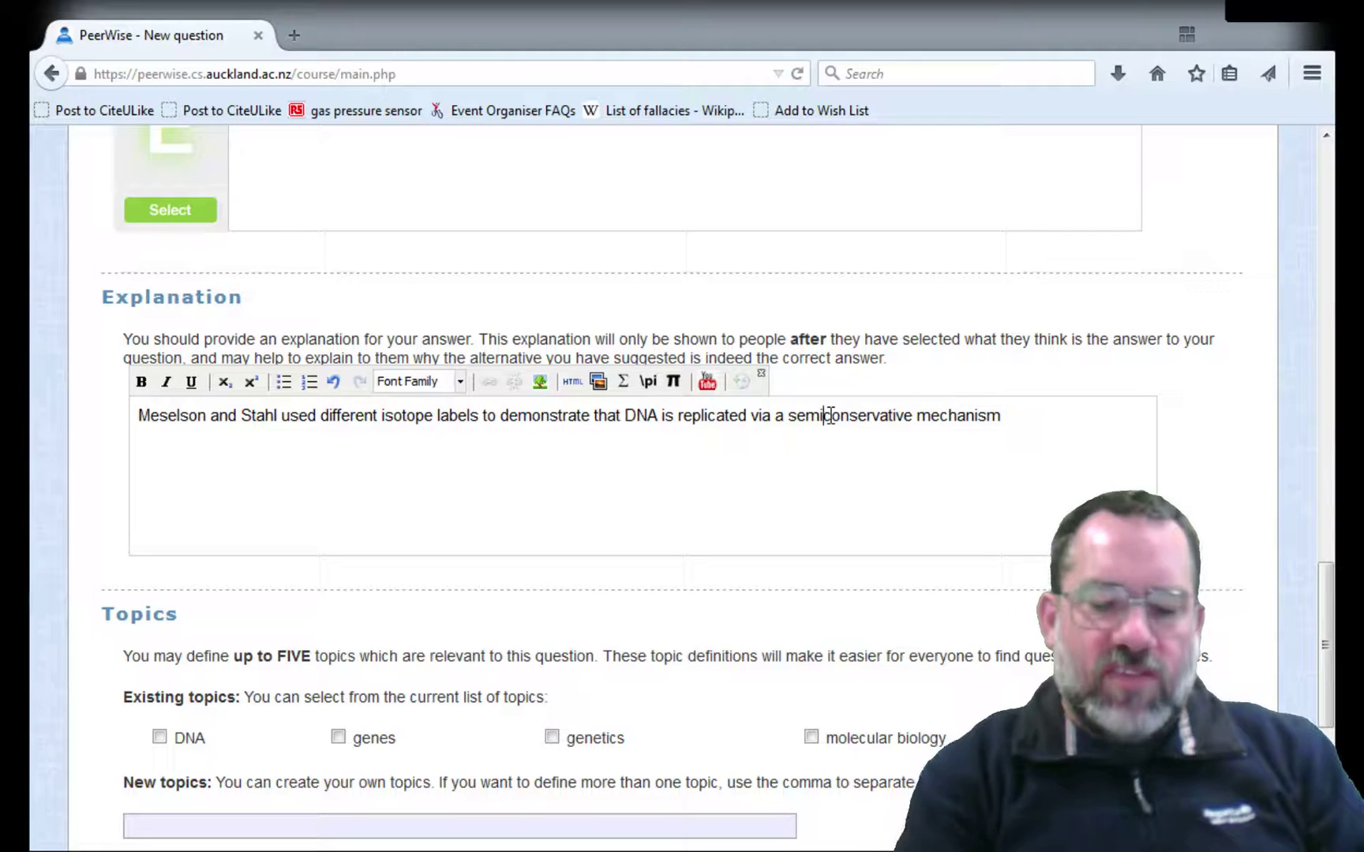
type("-")
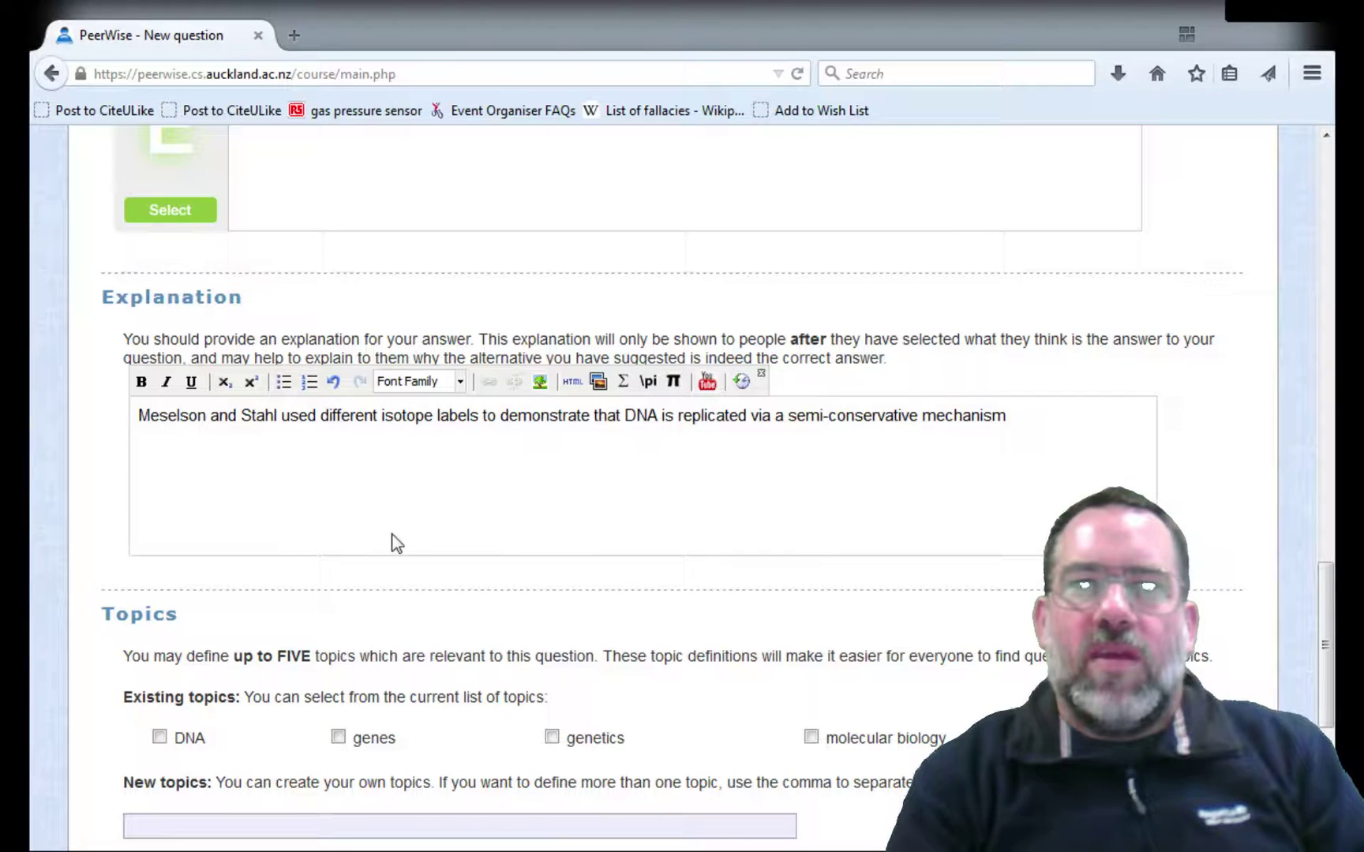
Add the new topic 'Week 2' and tick the genetics, DNA and molecular biology topics
scroll(398, 614, "down", 3)
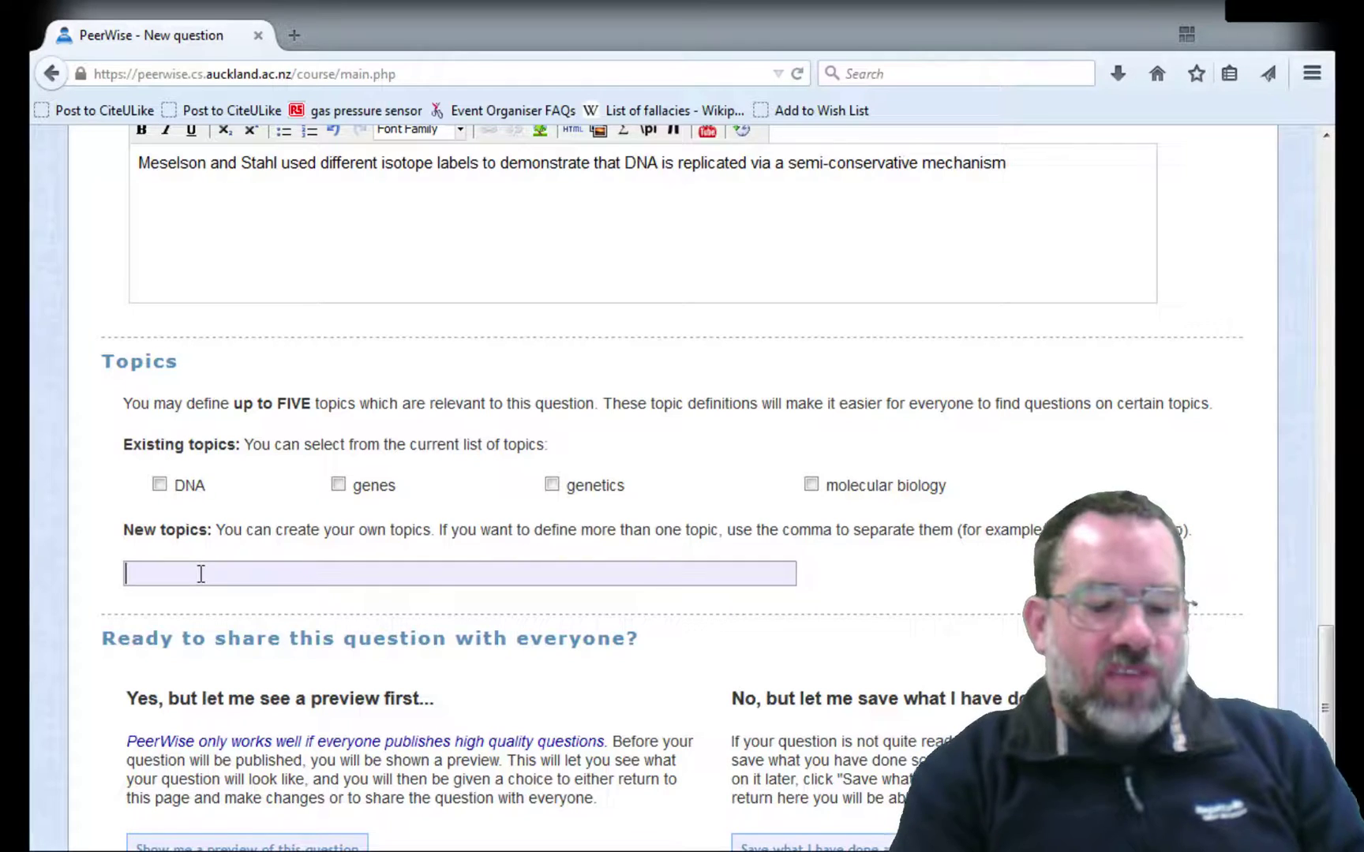
type("Week 2")
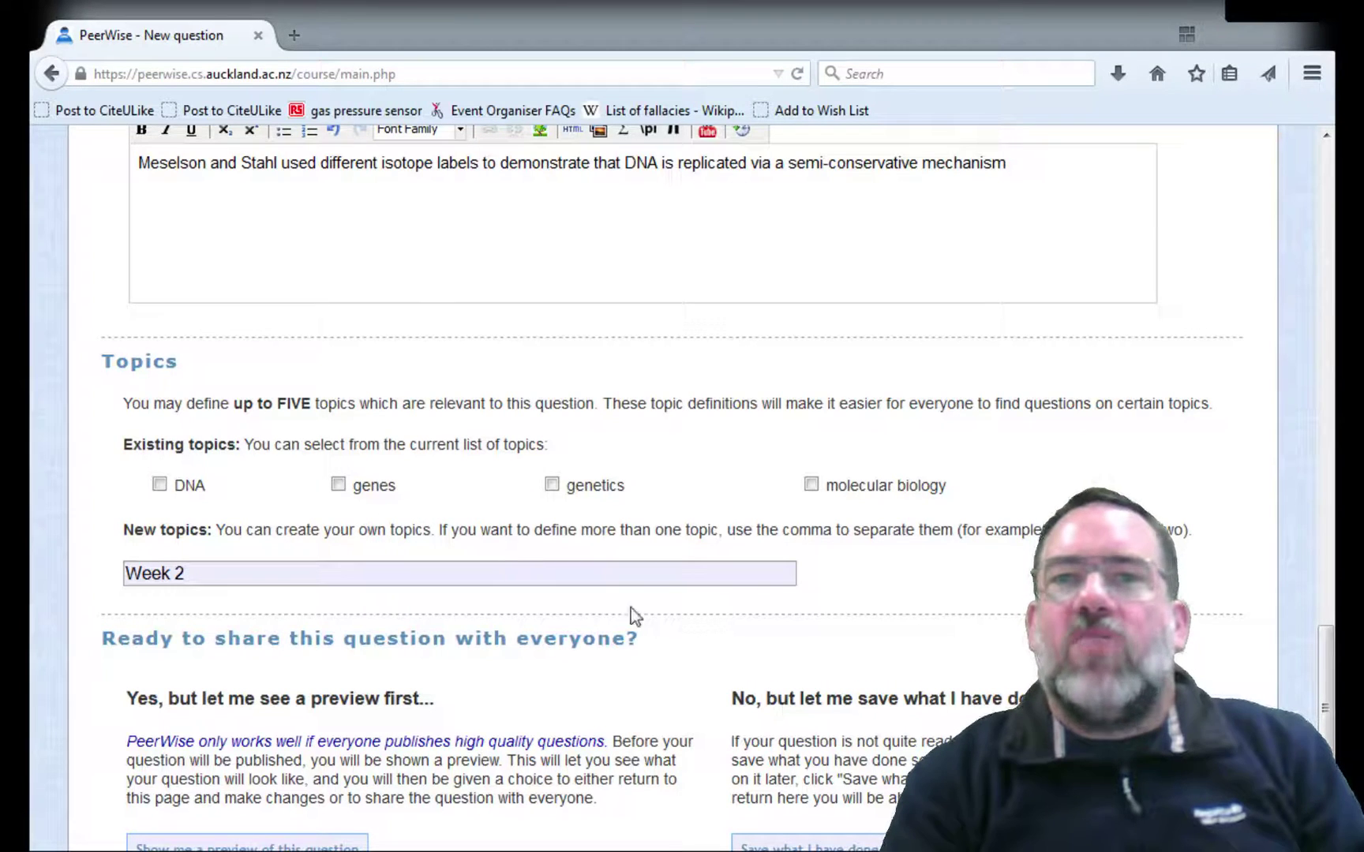
left_click(552, 485)
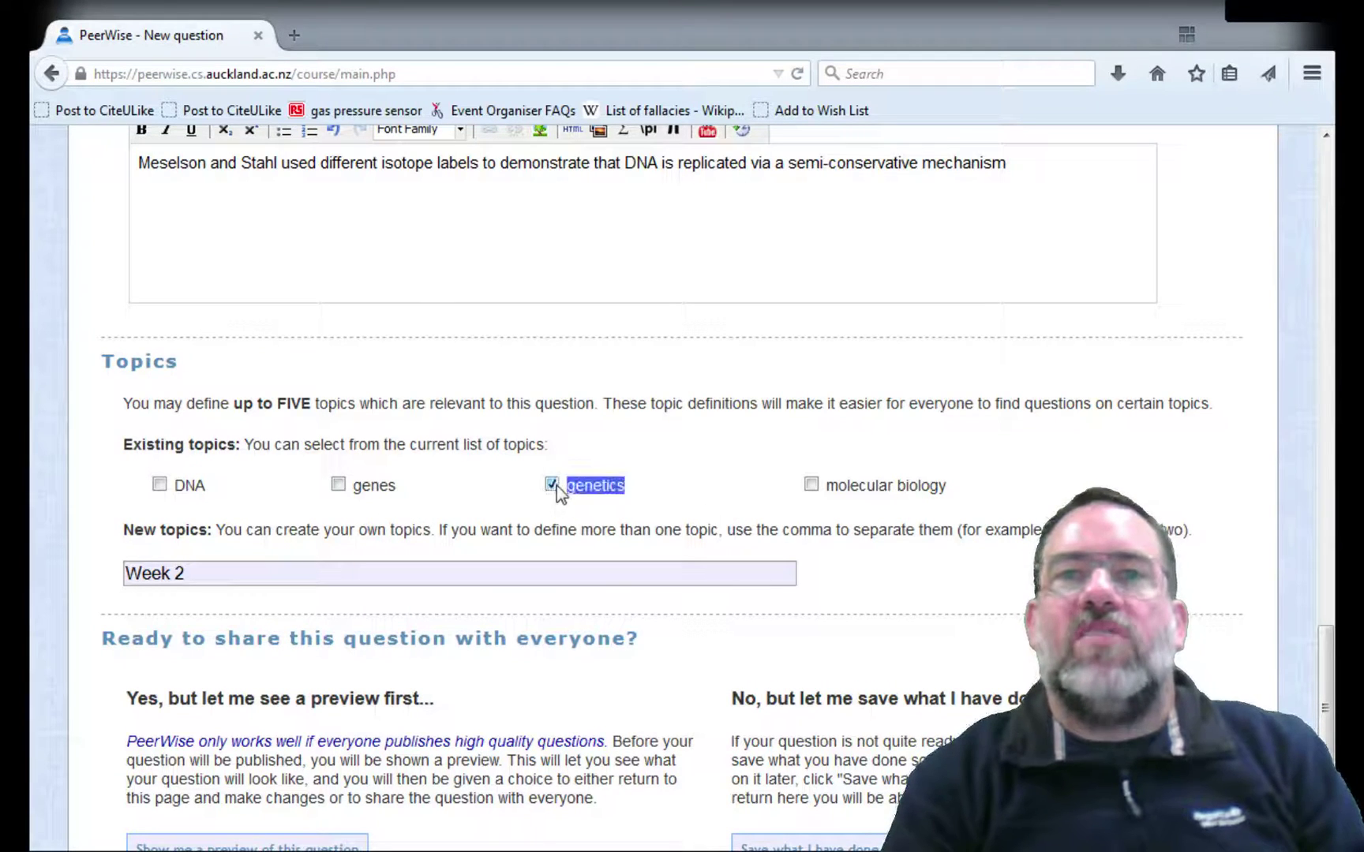
left_click(160, 484)
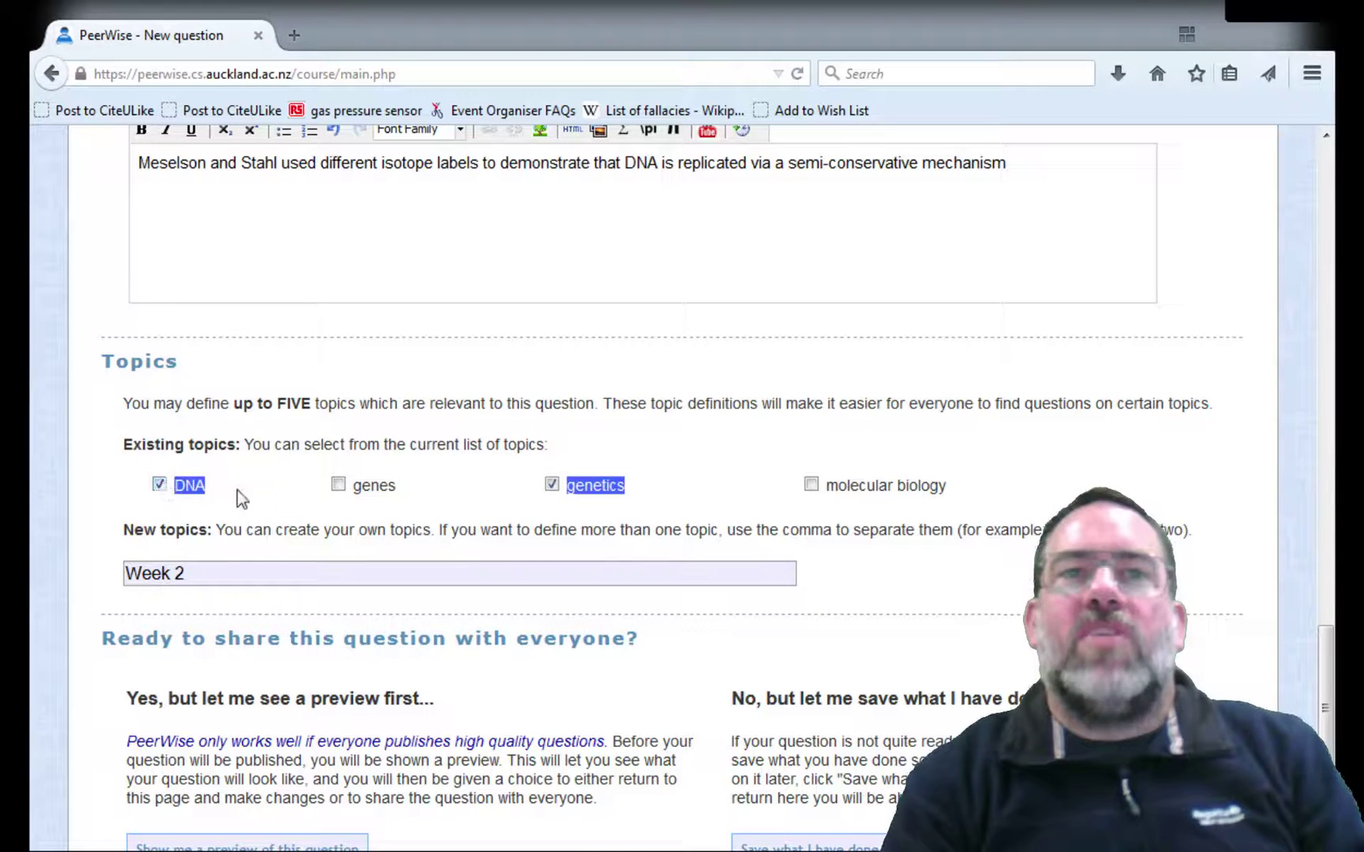
left_click(811, 483)
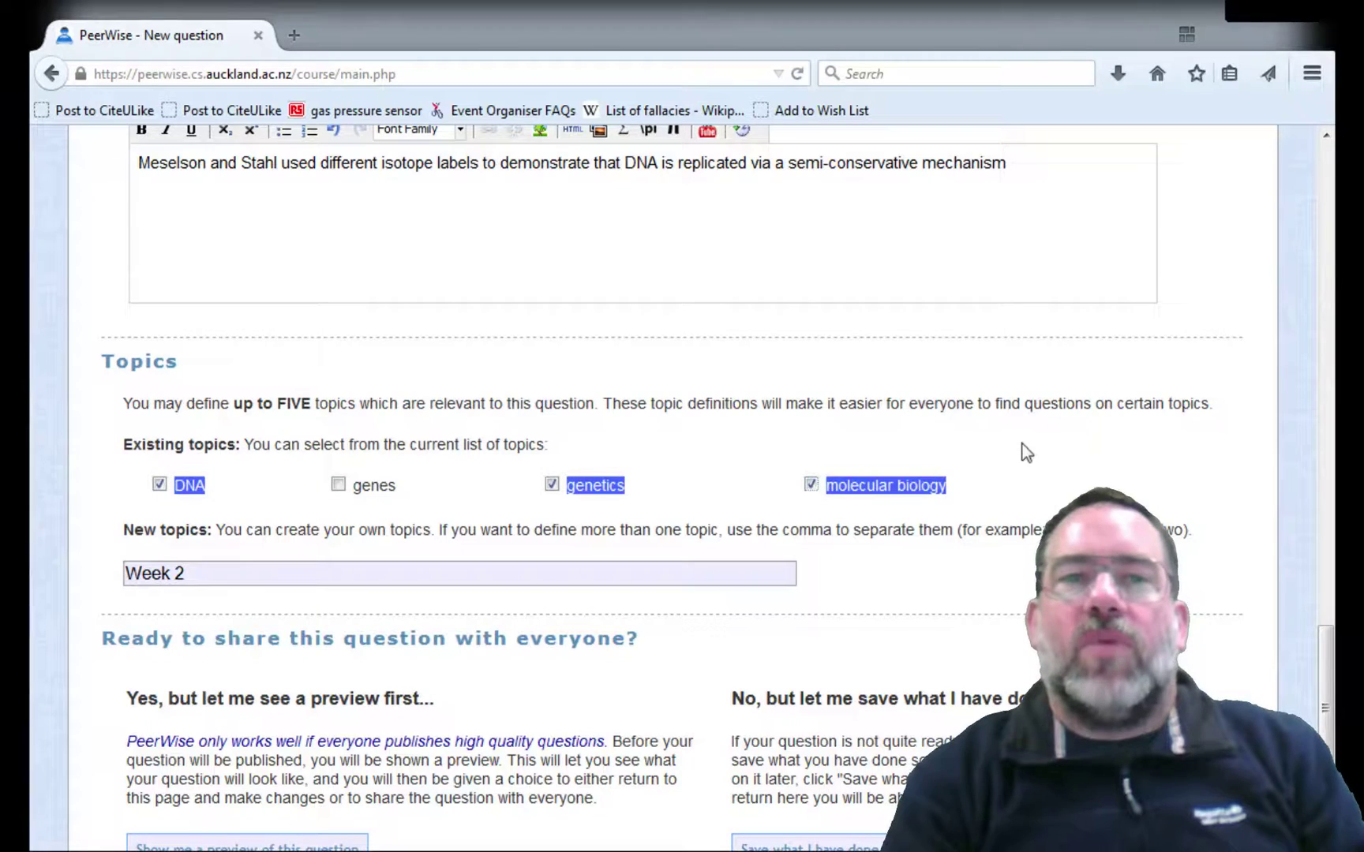
scroll(1065, 444, "down", 3)
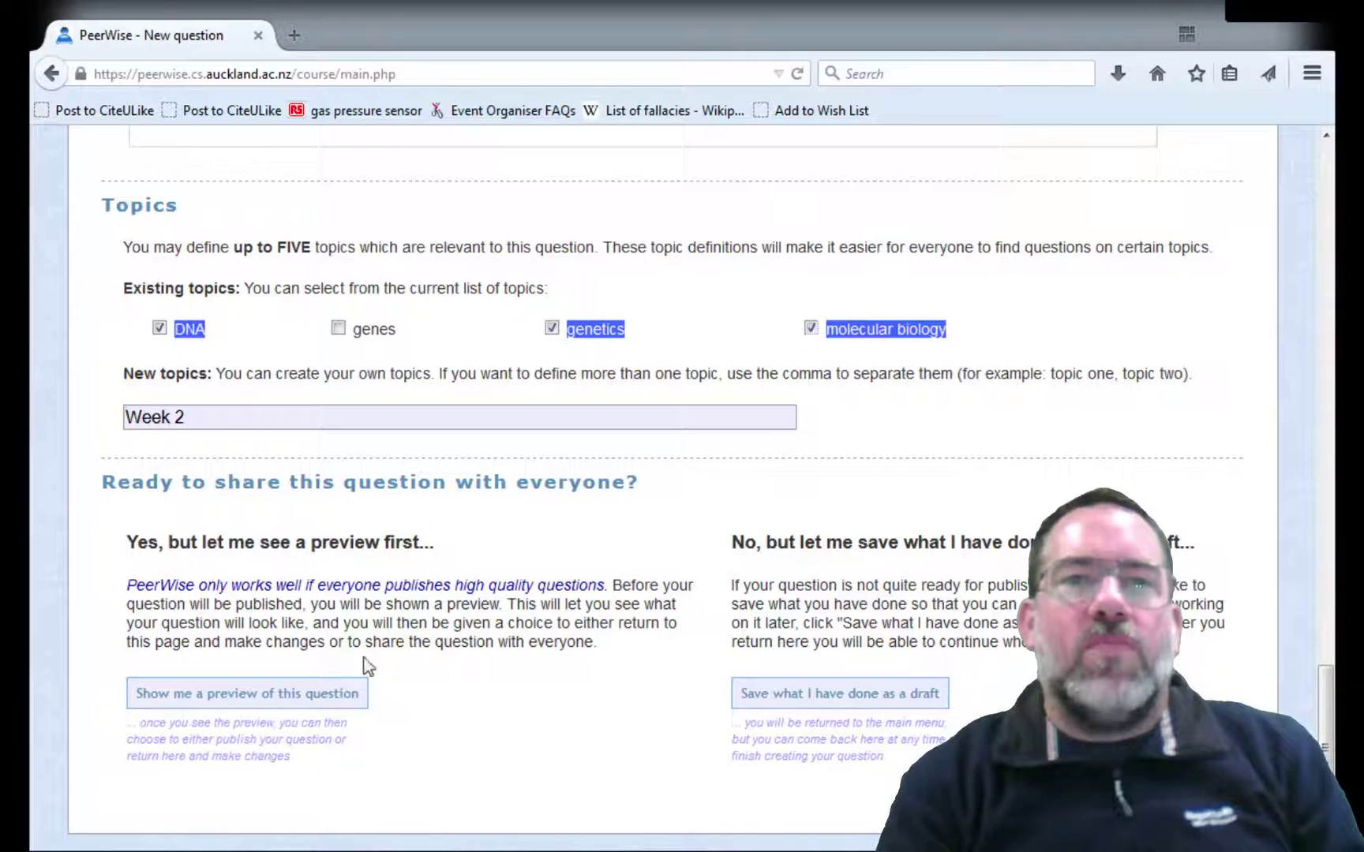
Preview the question's alternatives, answer C, explanation and topics, then save it
left_click(308, 694)
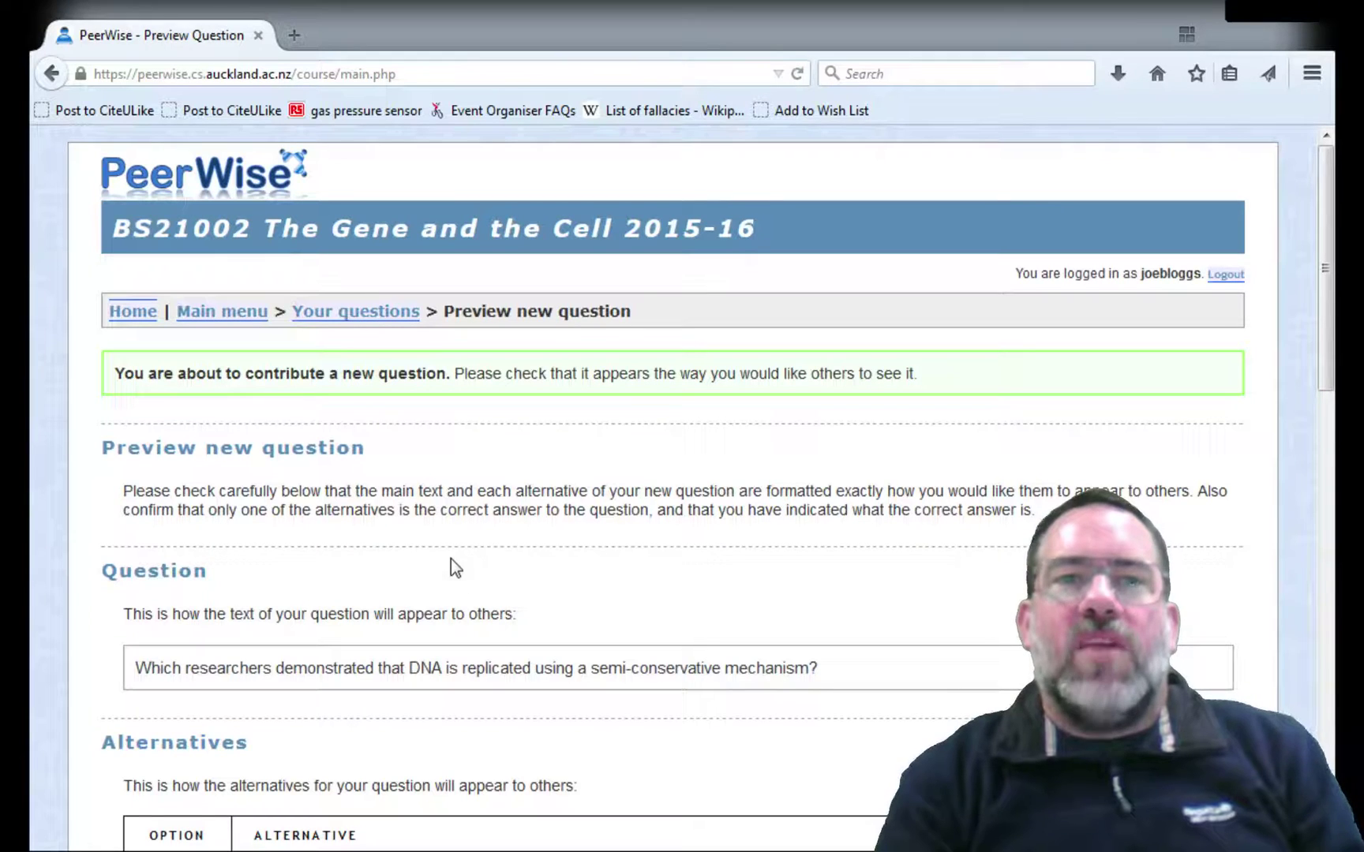
scroll(388, 611, "down", 3)
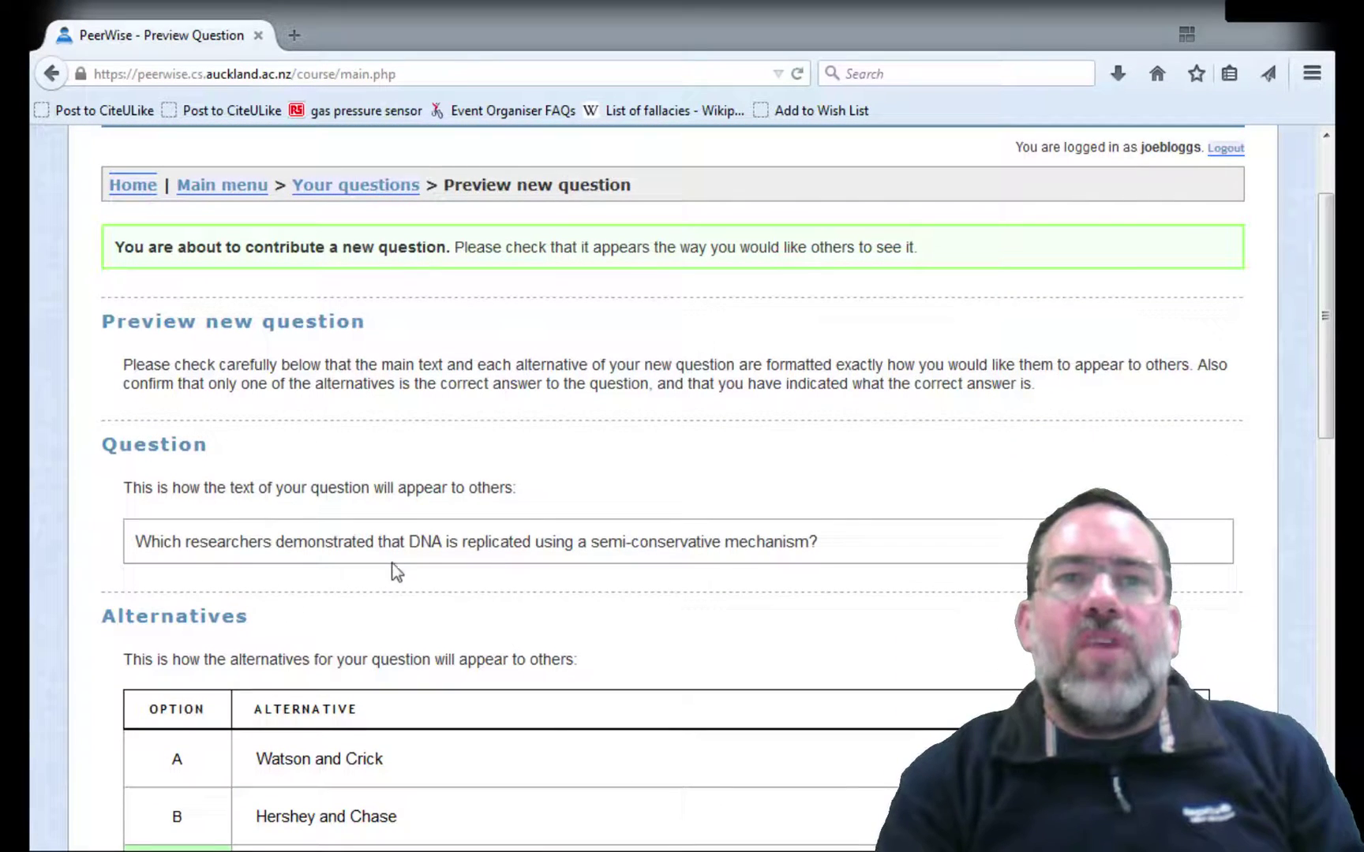
scroll(760, 509, "down", 3)
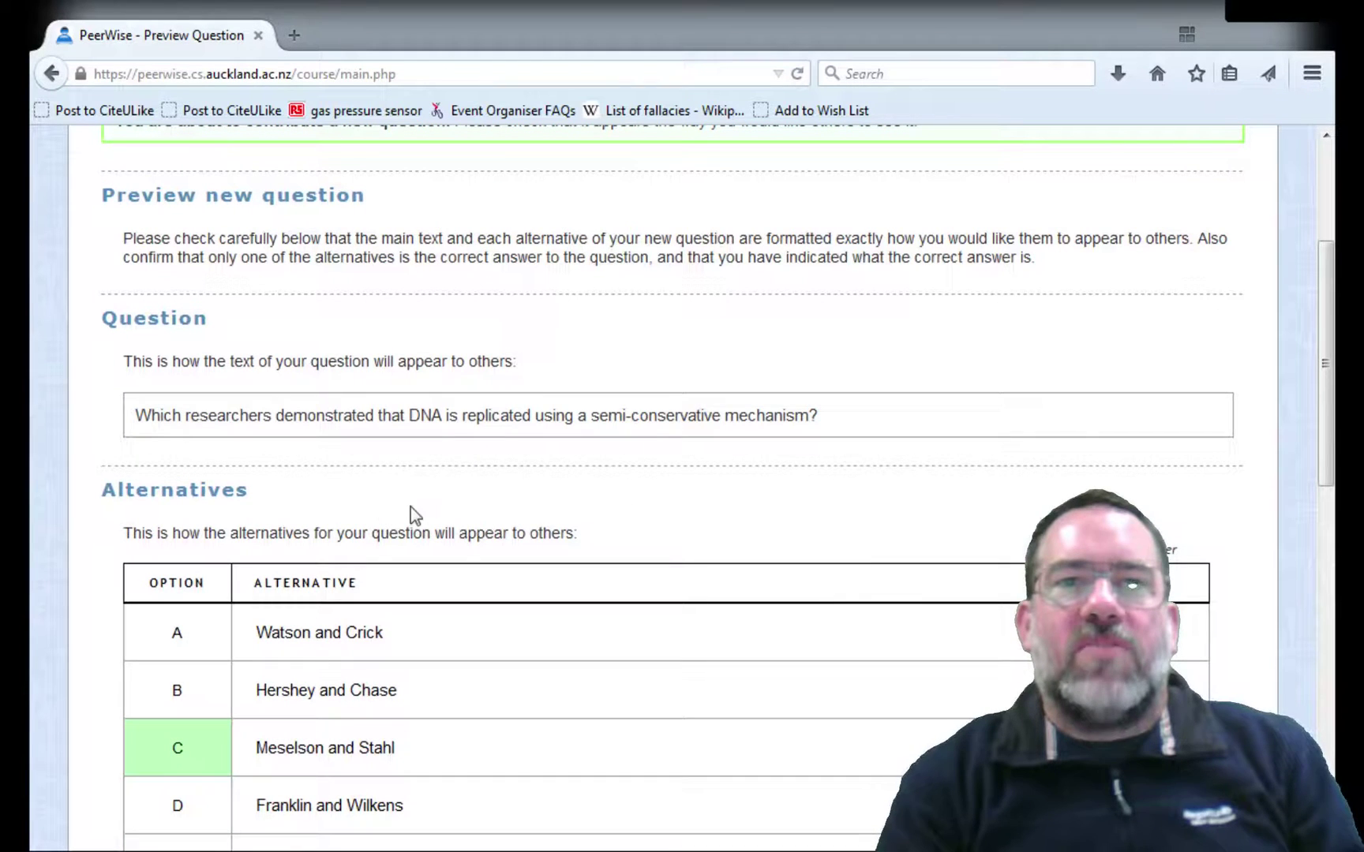
scroll(437, 504, "down", 5)
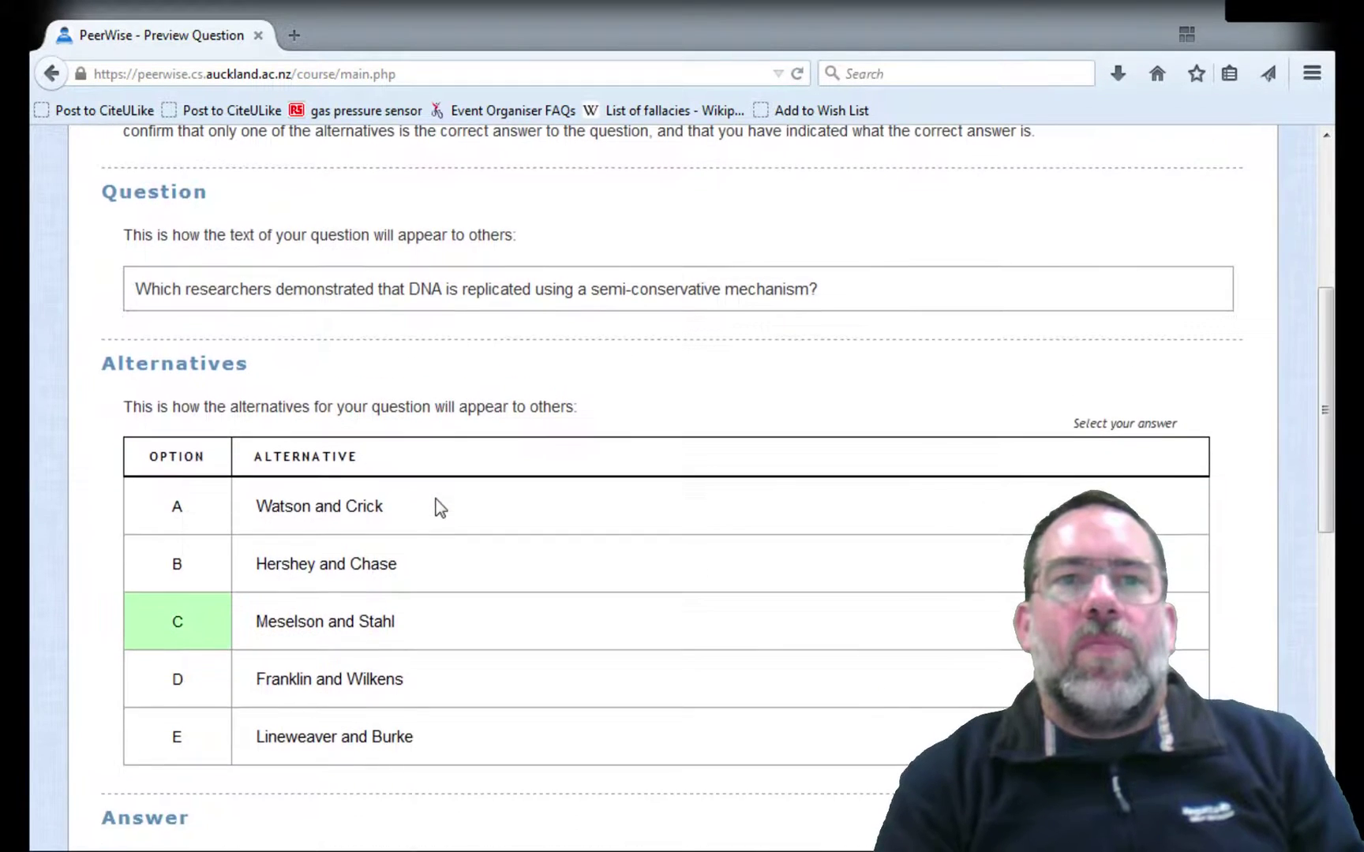
scroll(440, 513, "down", 3)
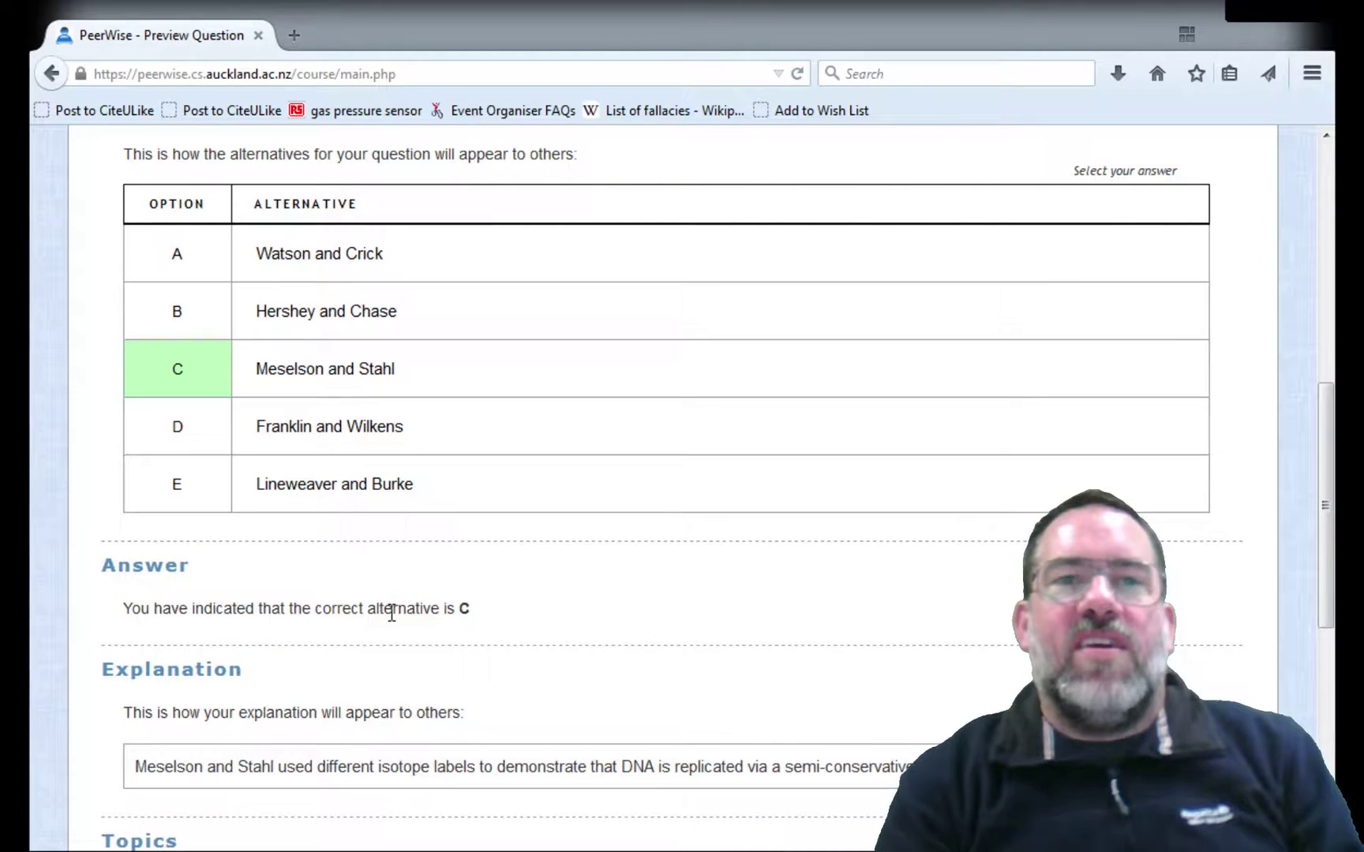
scroll(392, 613, "down", 8)
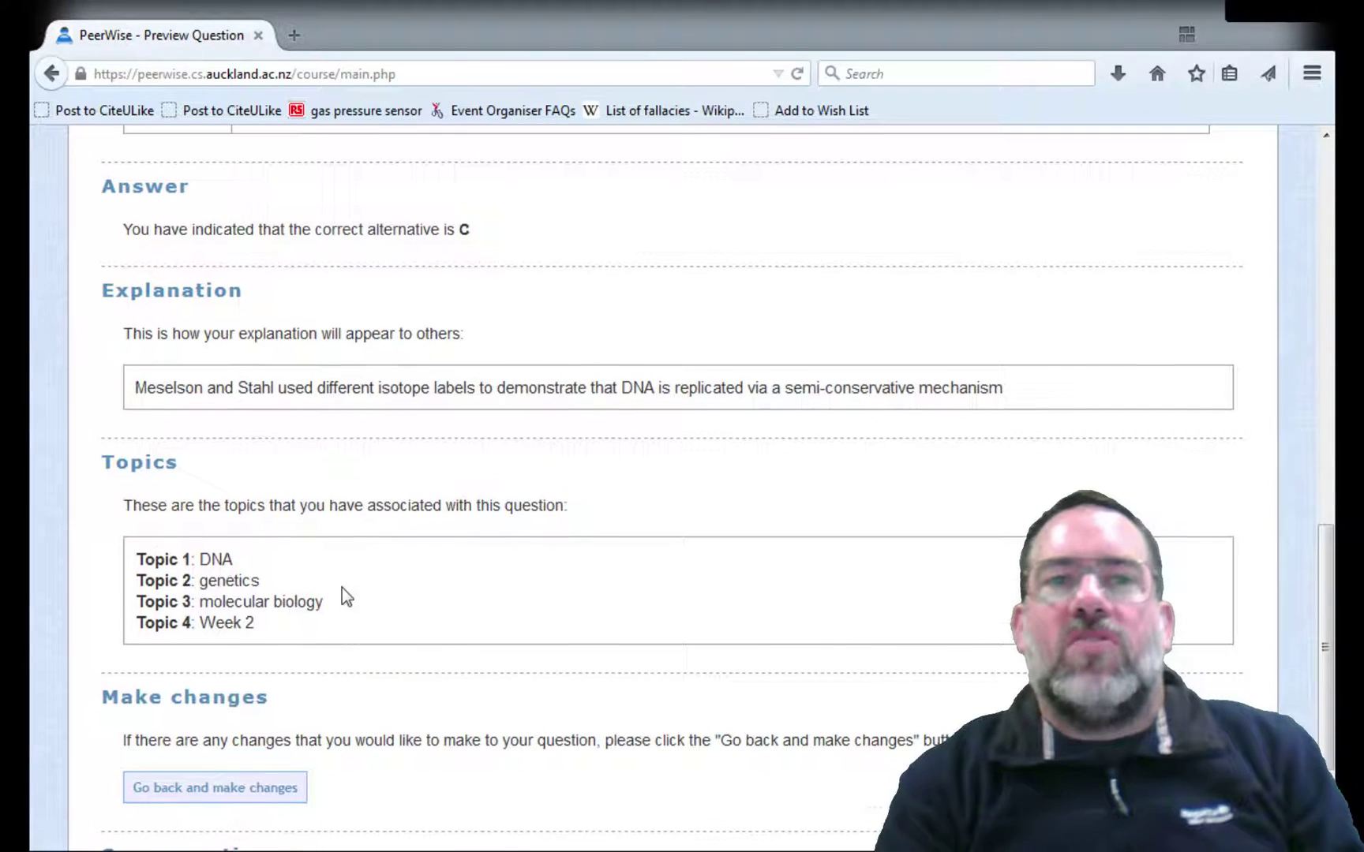
scroll(340, 596, "down", 3)
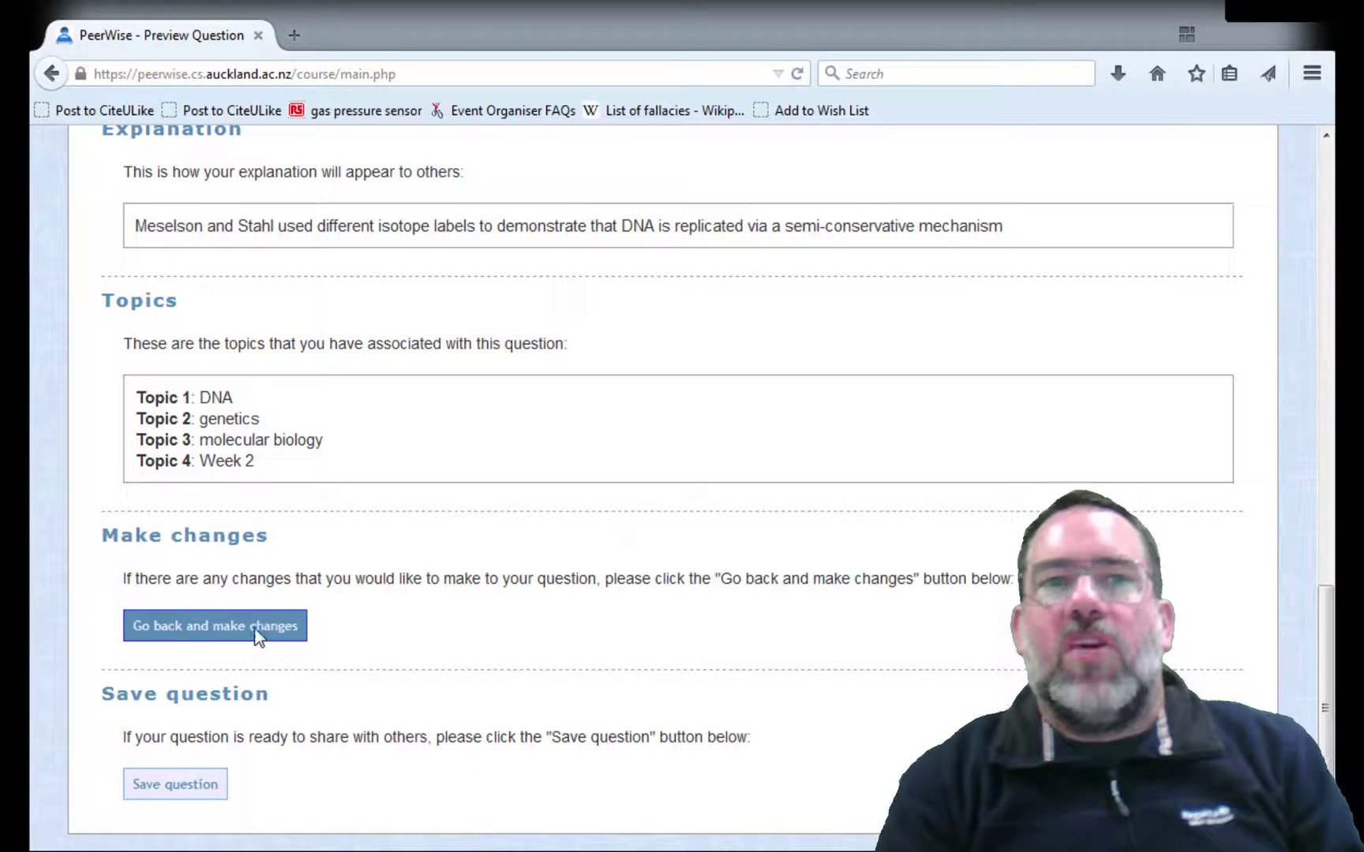
left_click(167, 787)
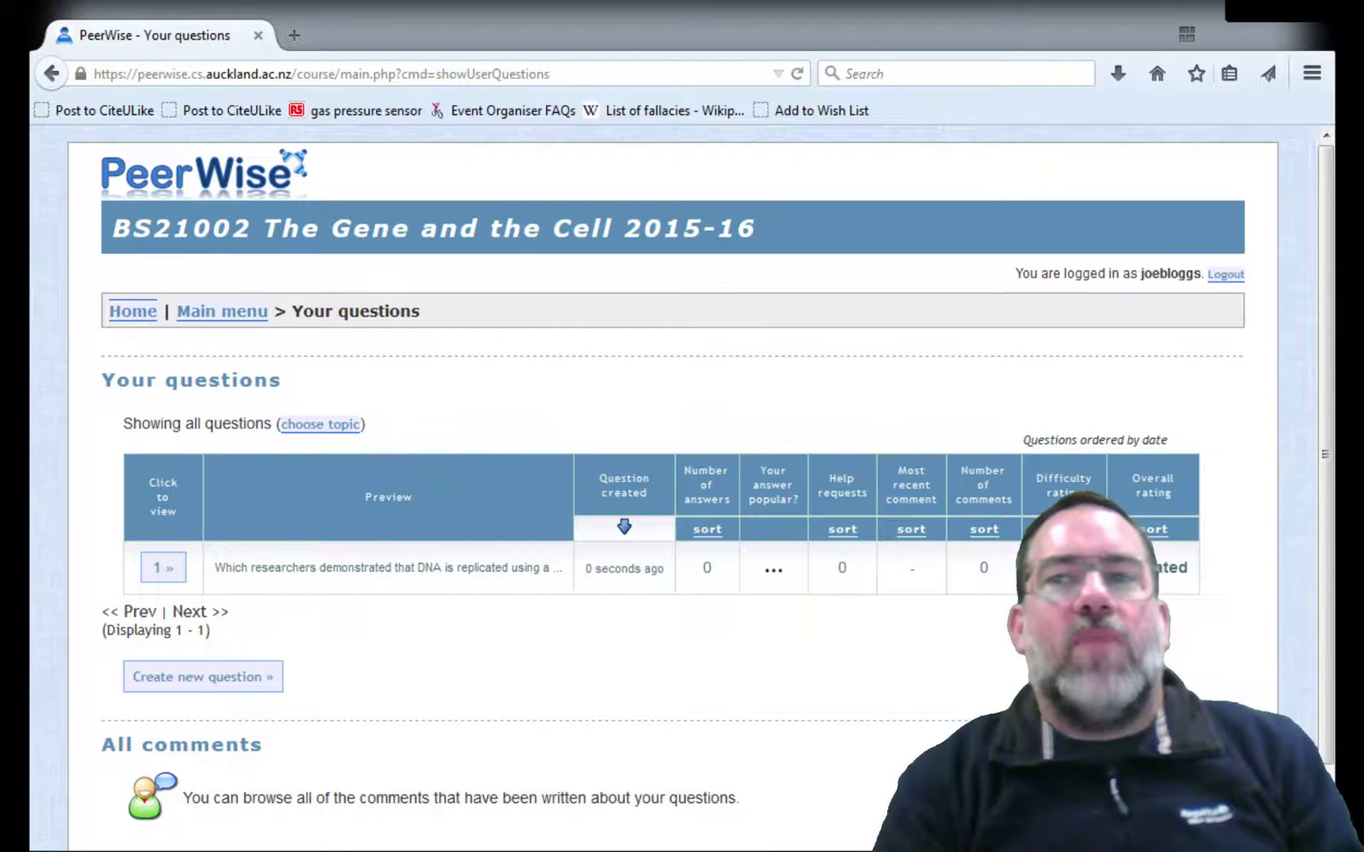
Scroll down the Your questions list showing the saved DNA replication question
scroll(998, 667, "down", 1)
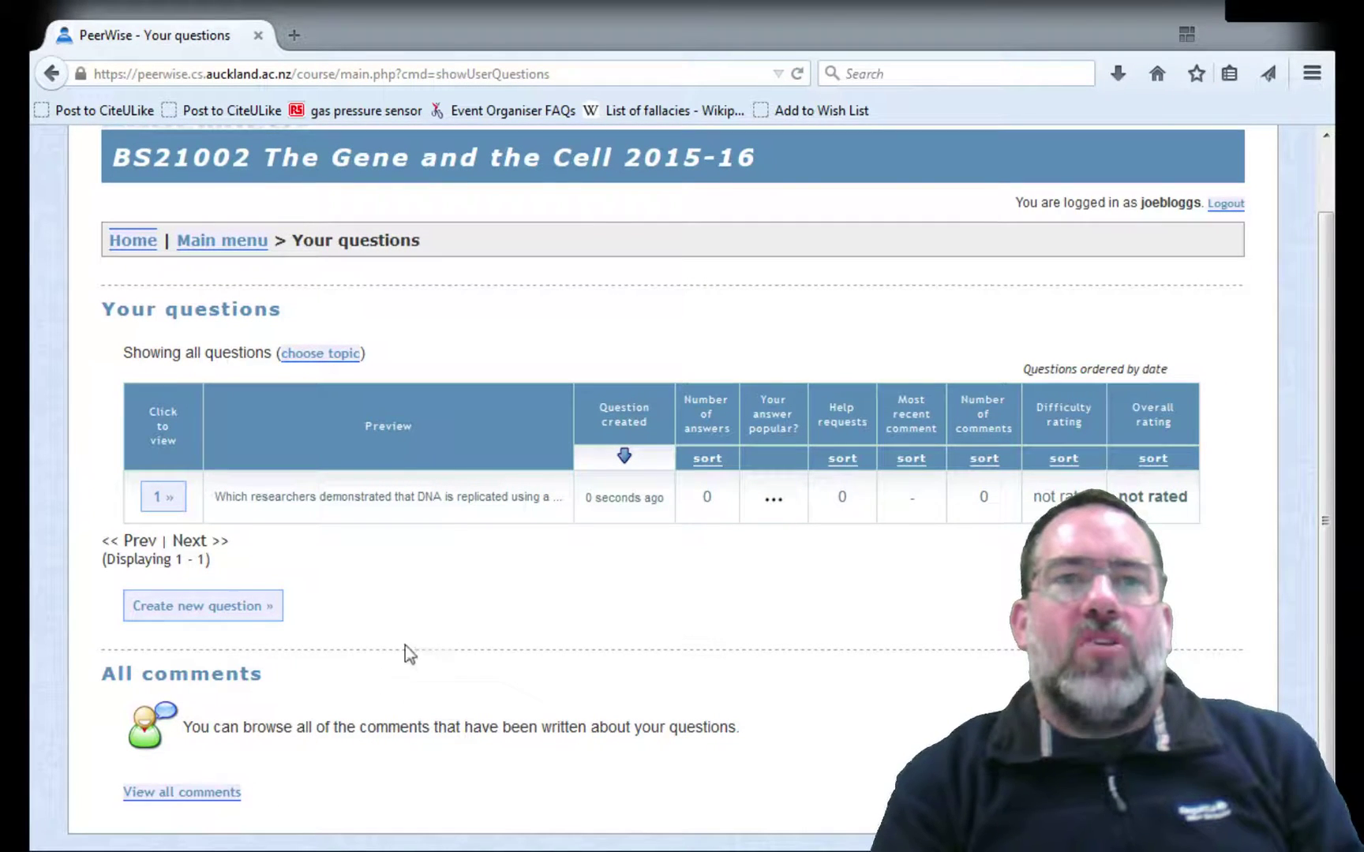
Open the saved question's details page and view its explanation section
left_click(164, 497)
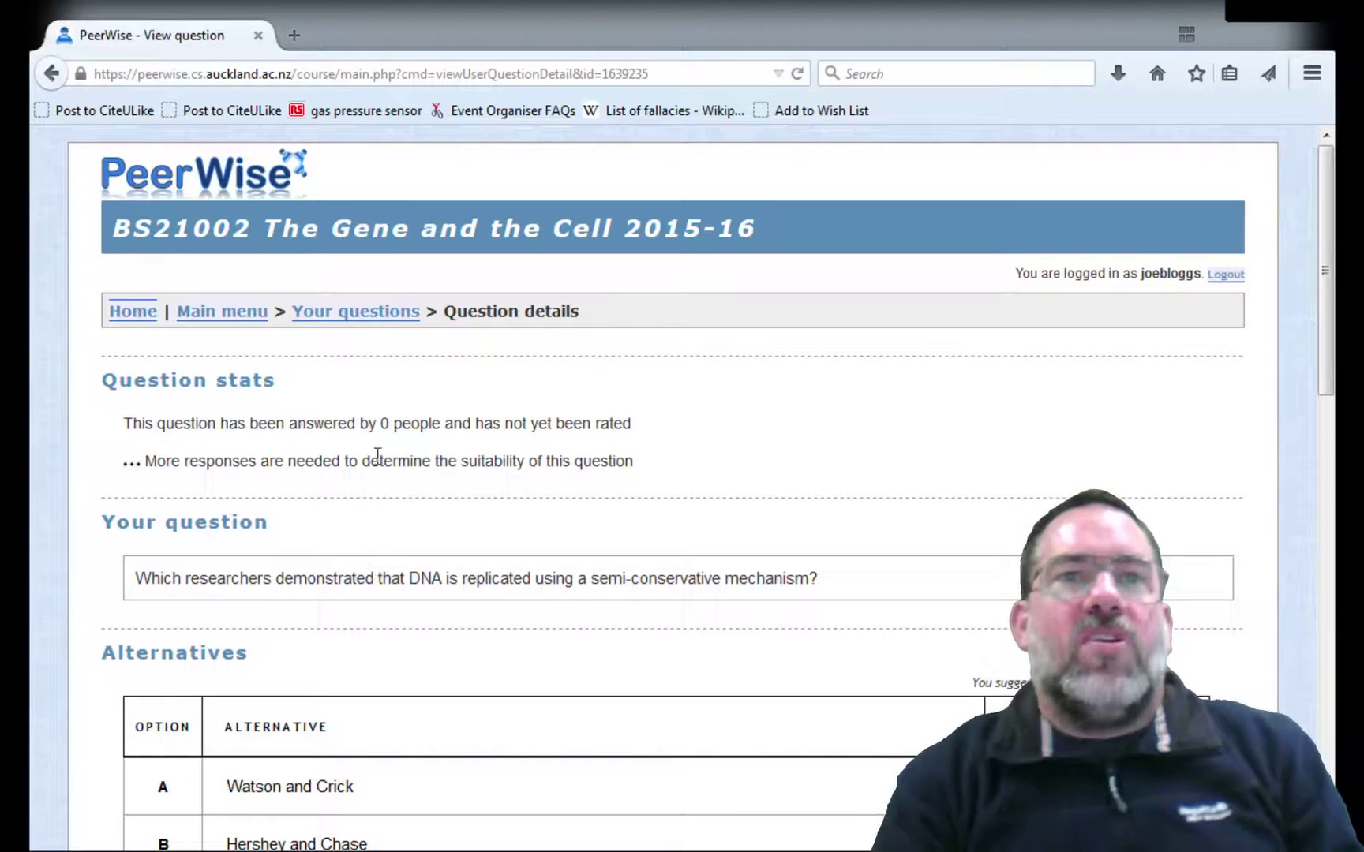
scroll(377, 505, "down", 3)
scroll(377, 483, "down", 4)
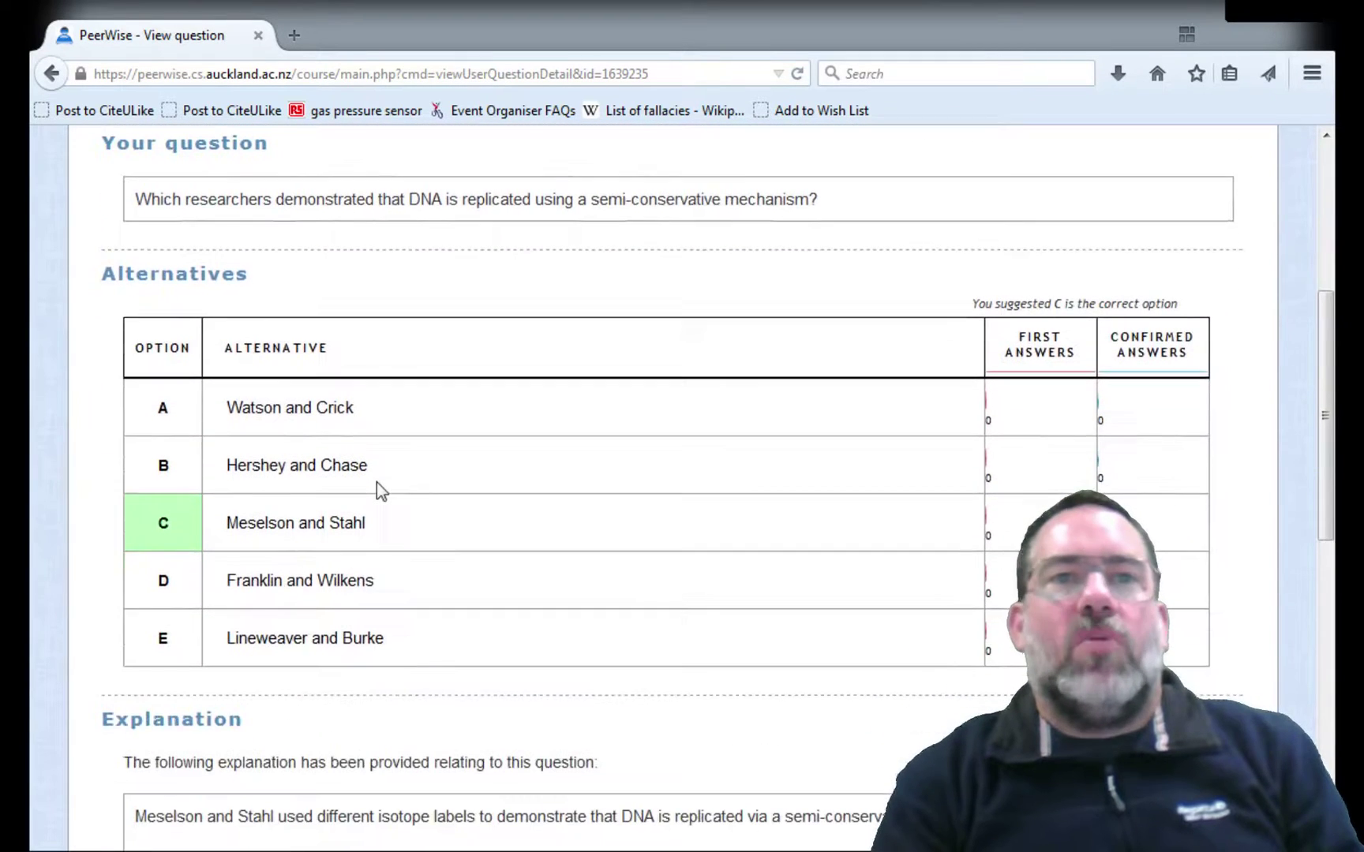
triple_click(384, 517)
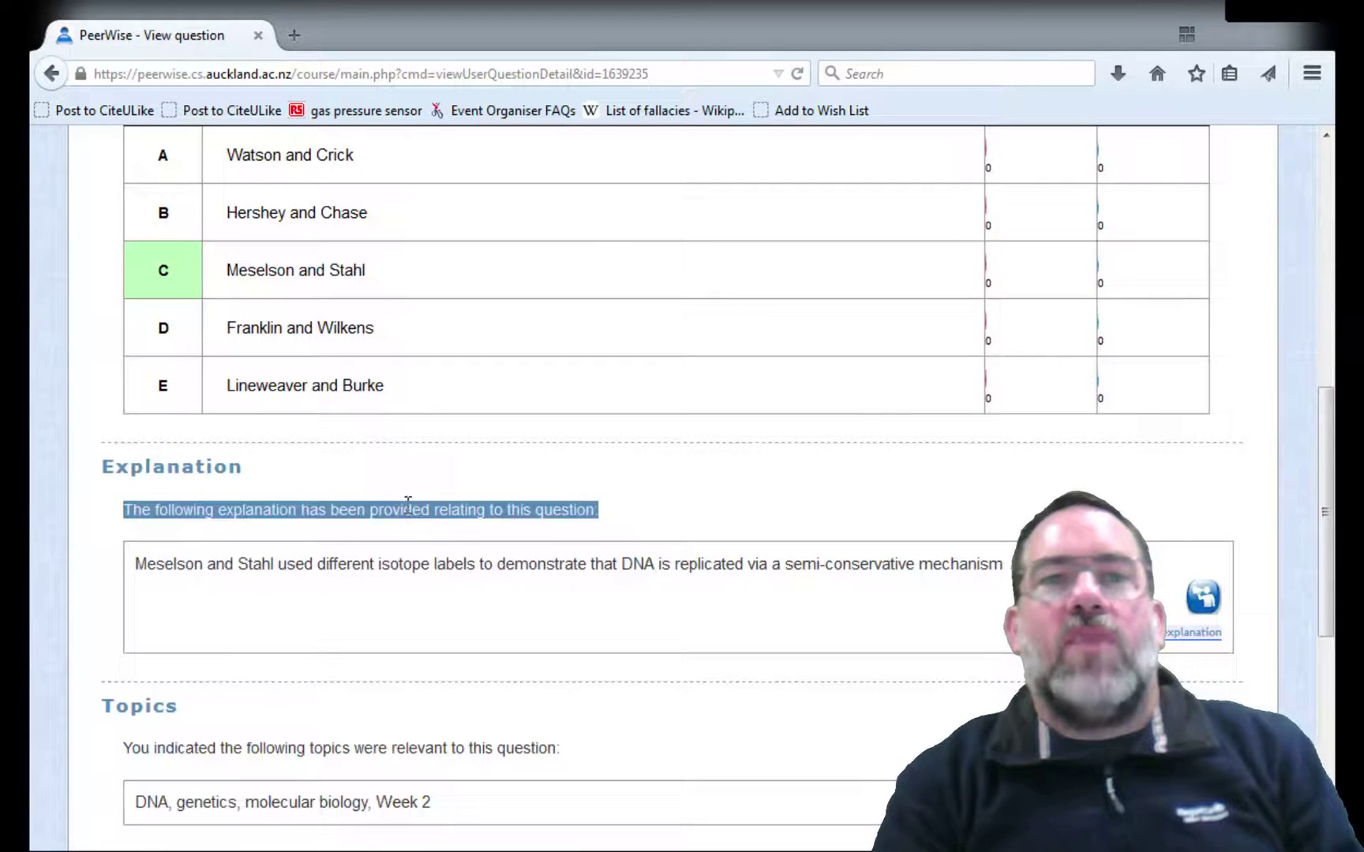
left_click(405, 554)
Review the rest of the question details, then return to the Your questions list
scroll(405, 554, "down", 2)
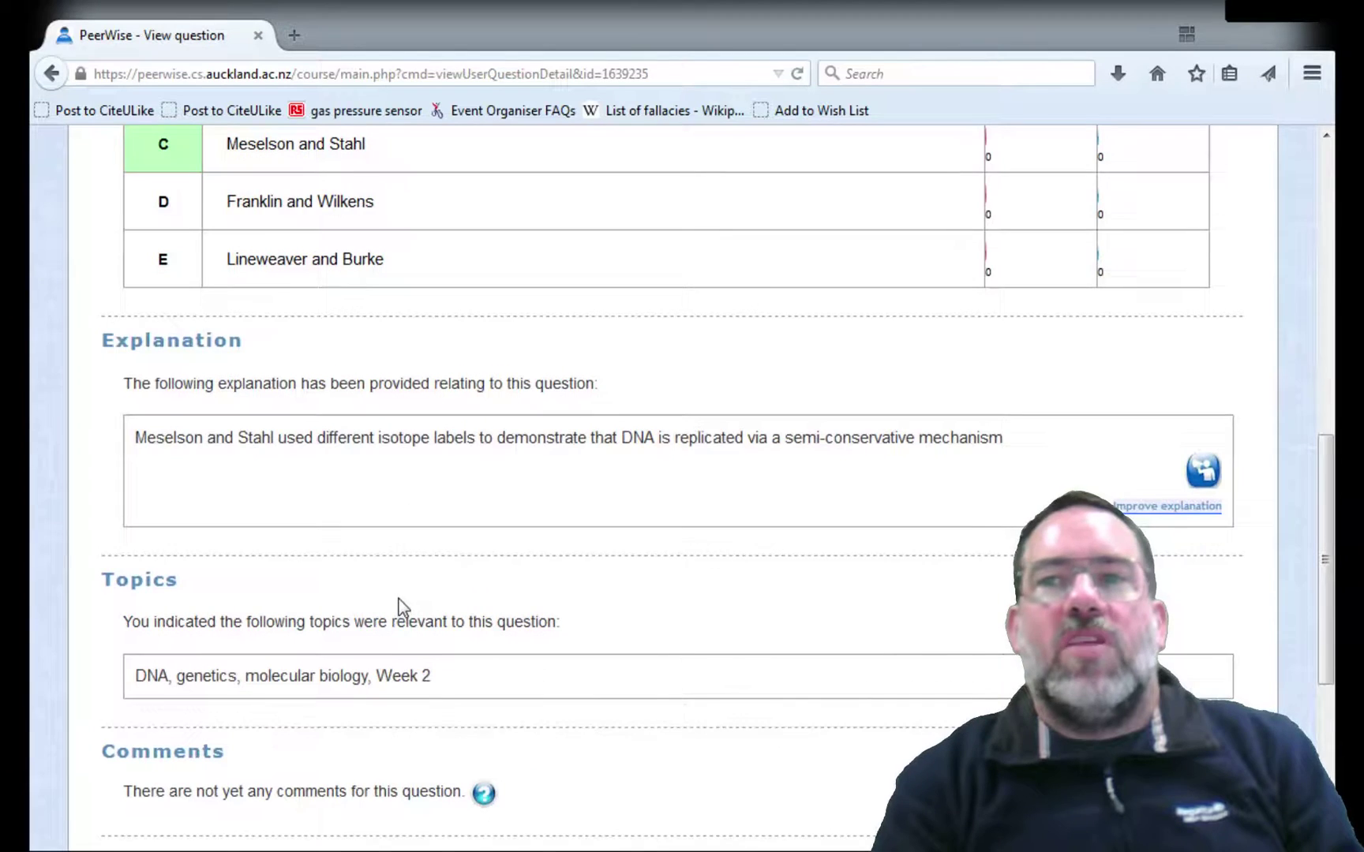
scroll(398, 599, "down", 2)
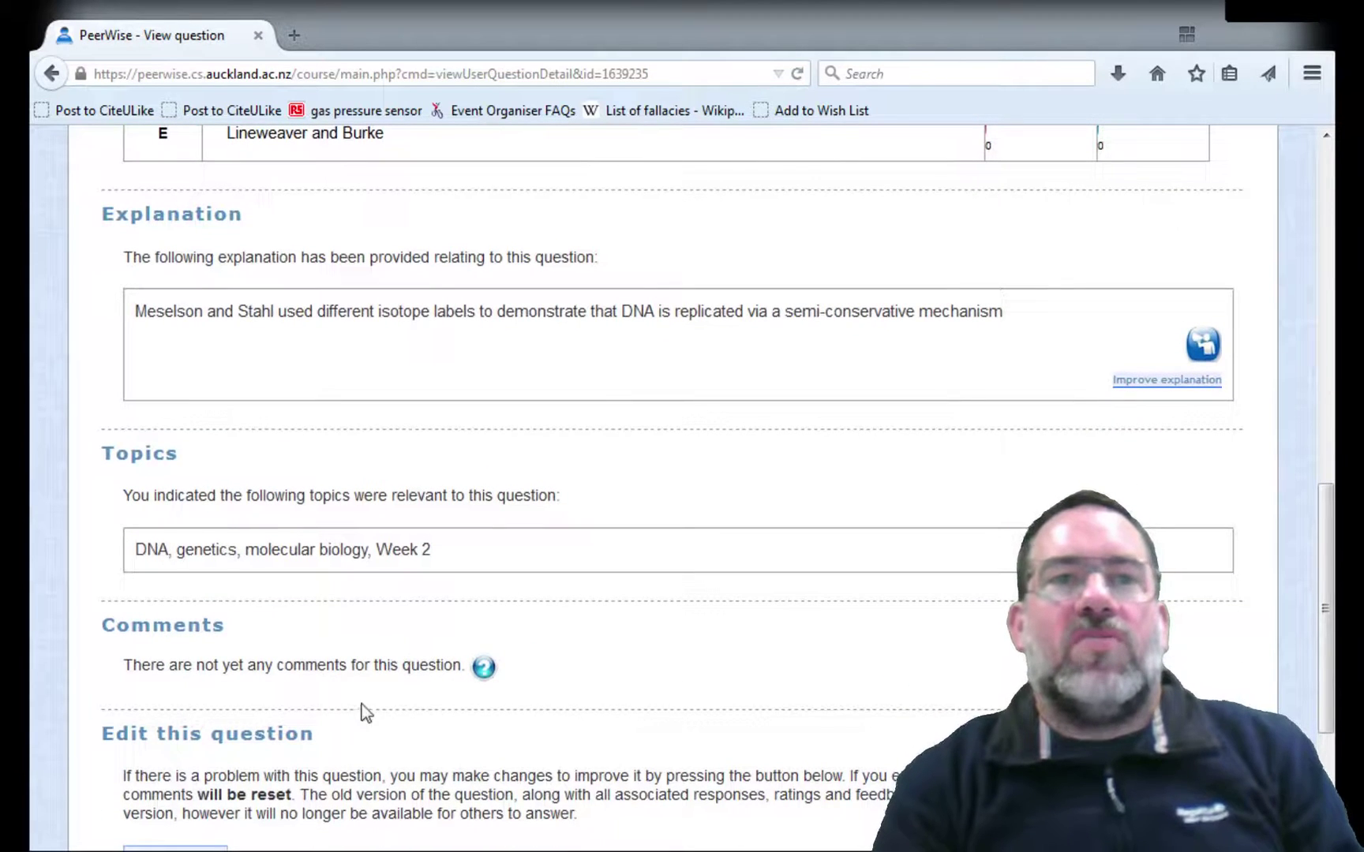
scroll(371, 624, "down", 4)
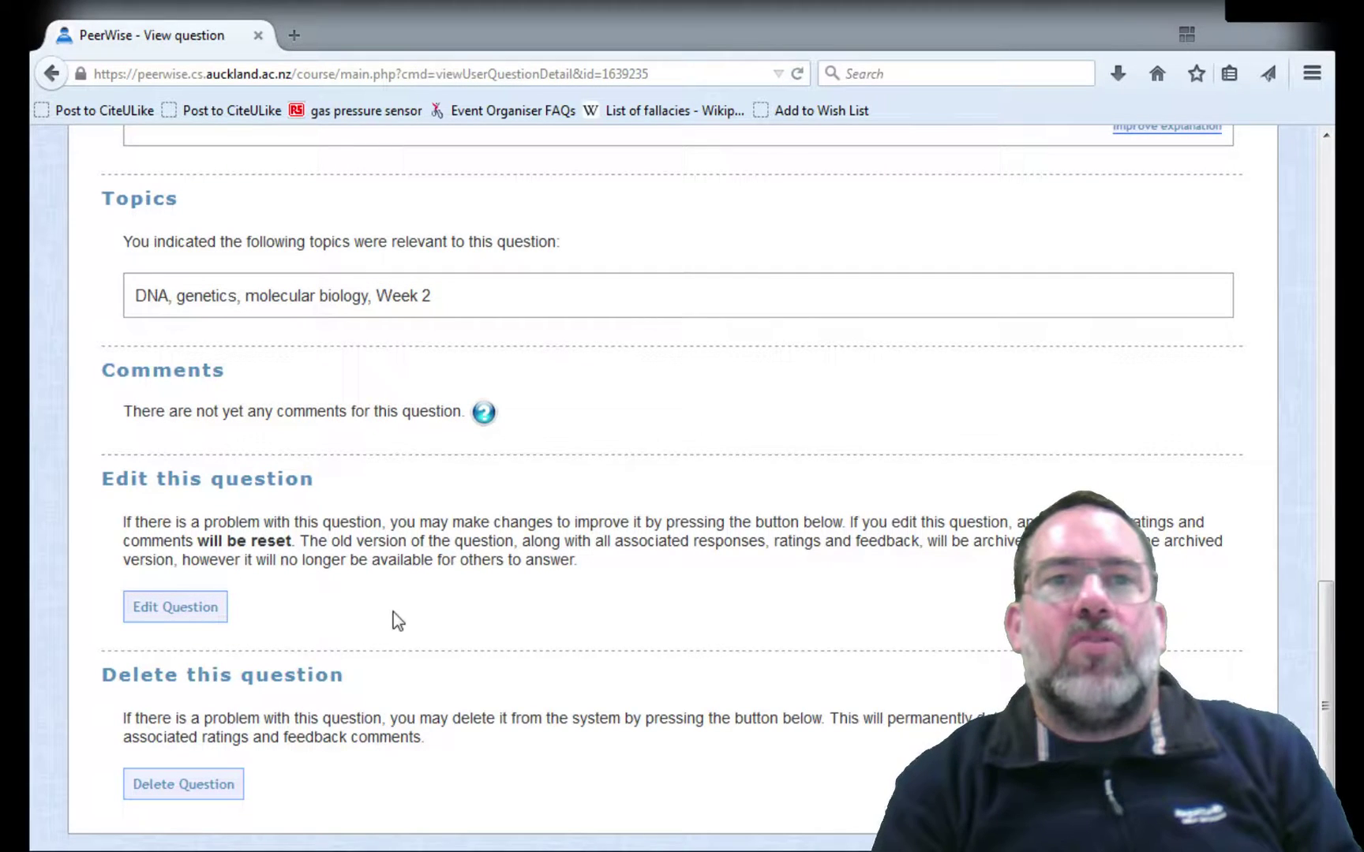
scroll(393, 612, "up", 2)
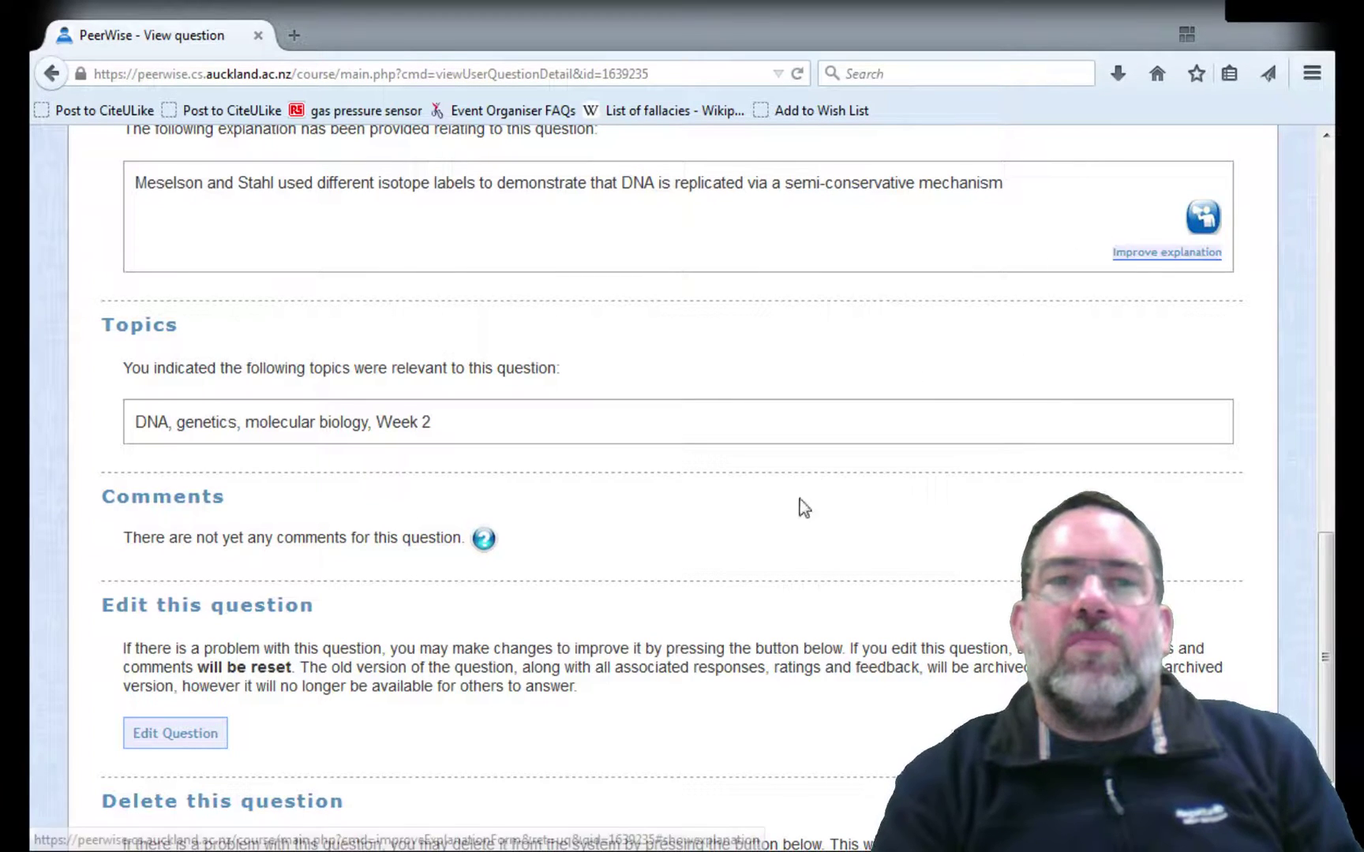
scroll(348, 616, "down", 3)
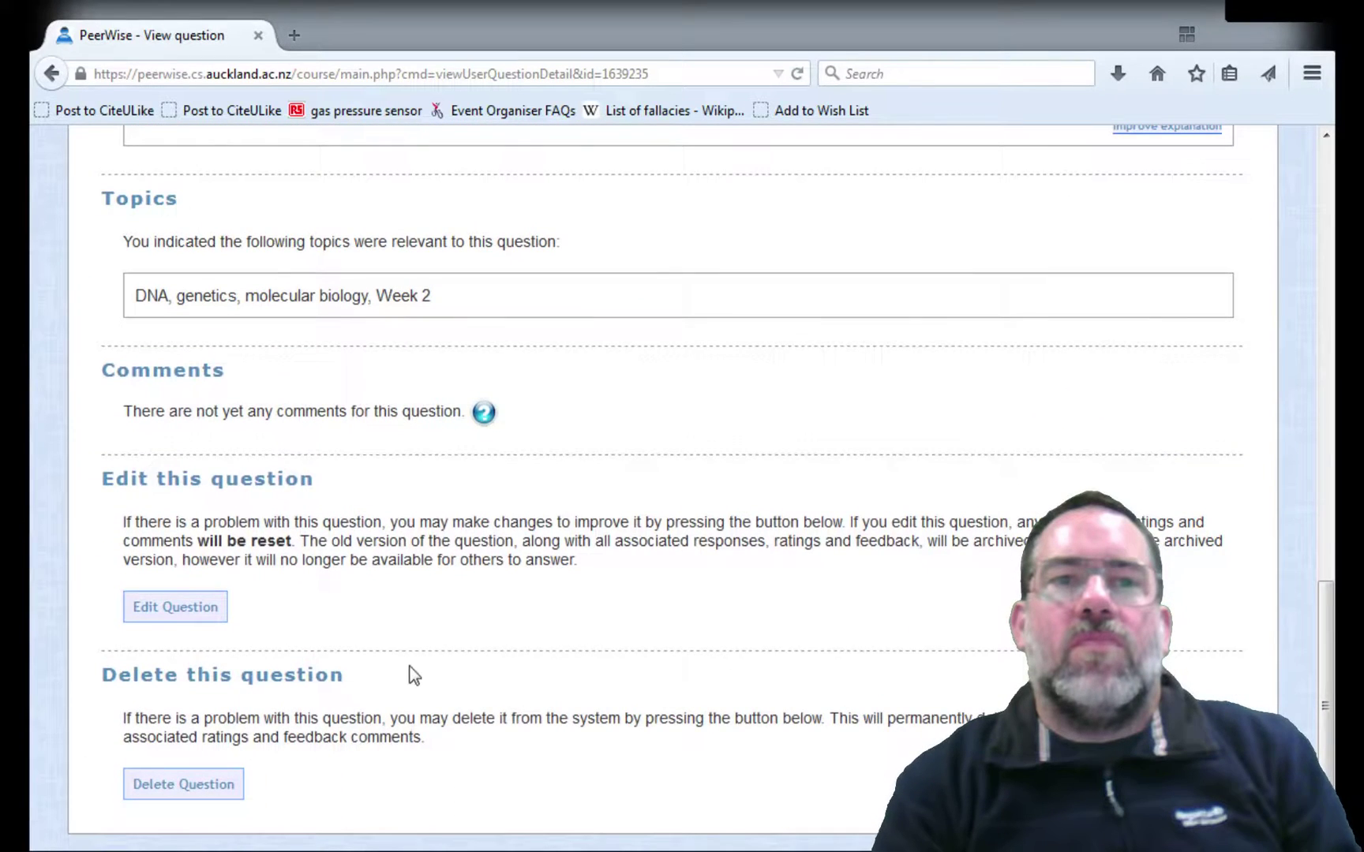
scroll(411, 632, "up", 3)
scroll(411, 584, "up", 10)
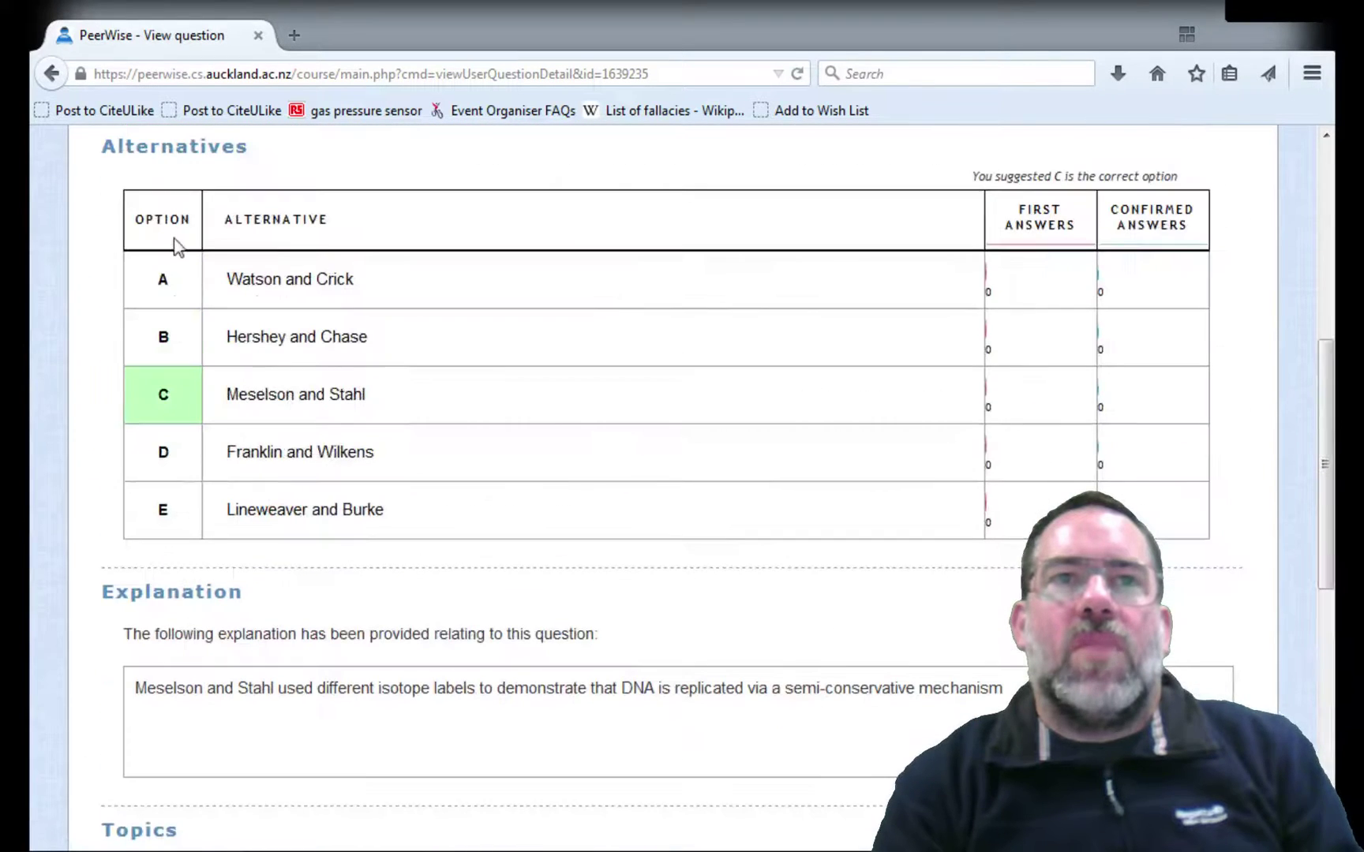
left_click(49, 74)
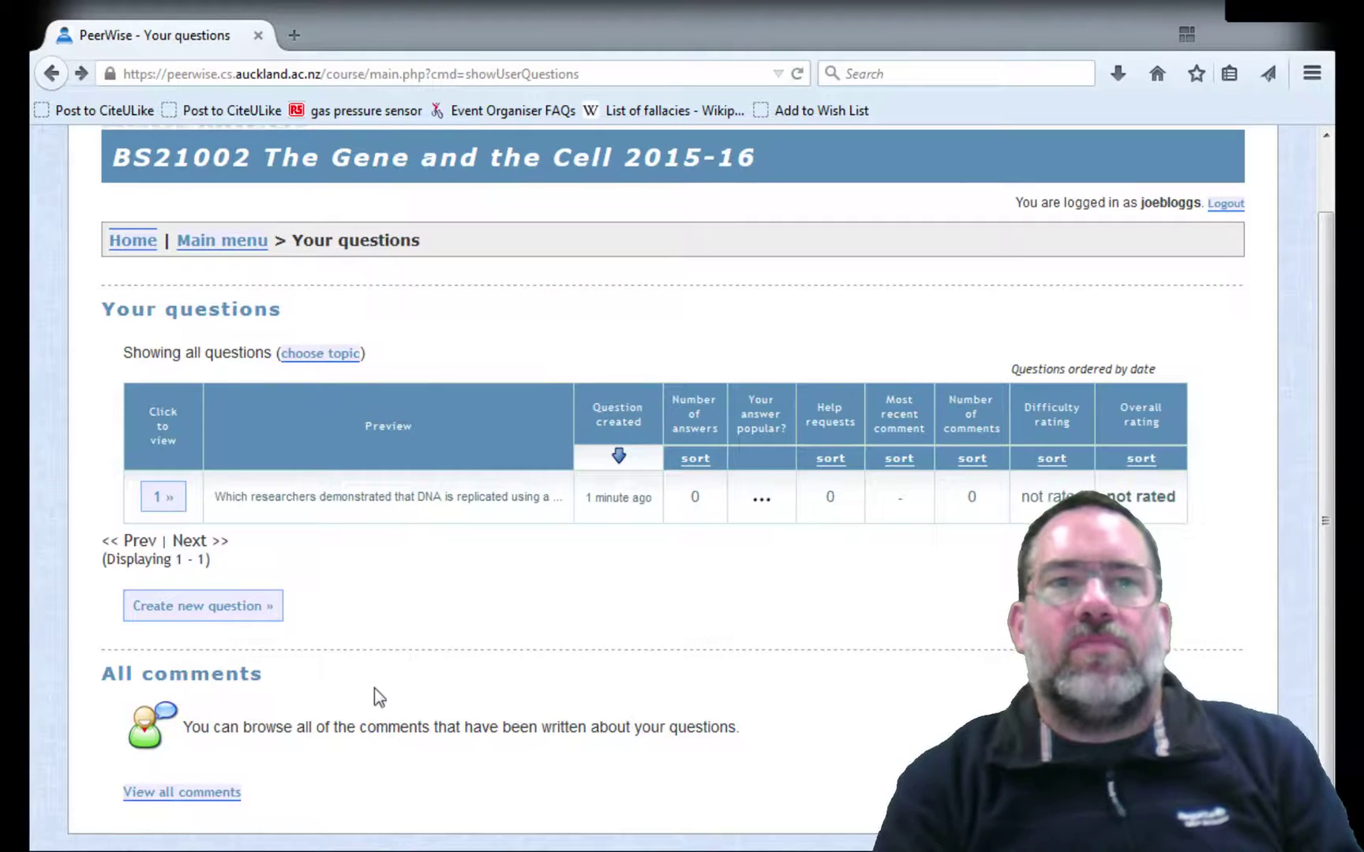
Go back to the course main menu, which shows one contributed question
left_click(250, 242)
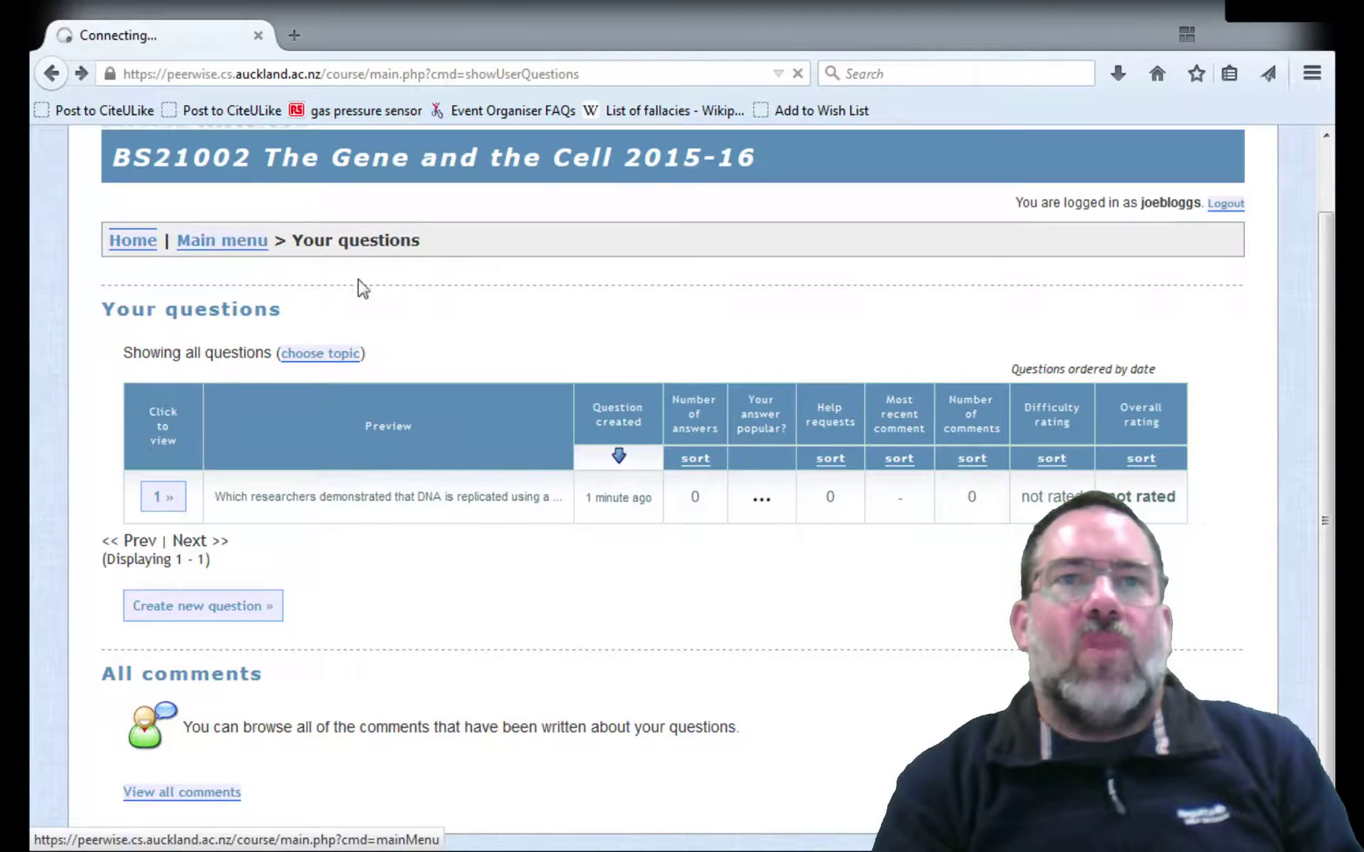